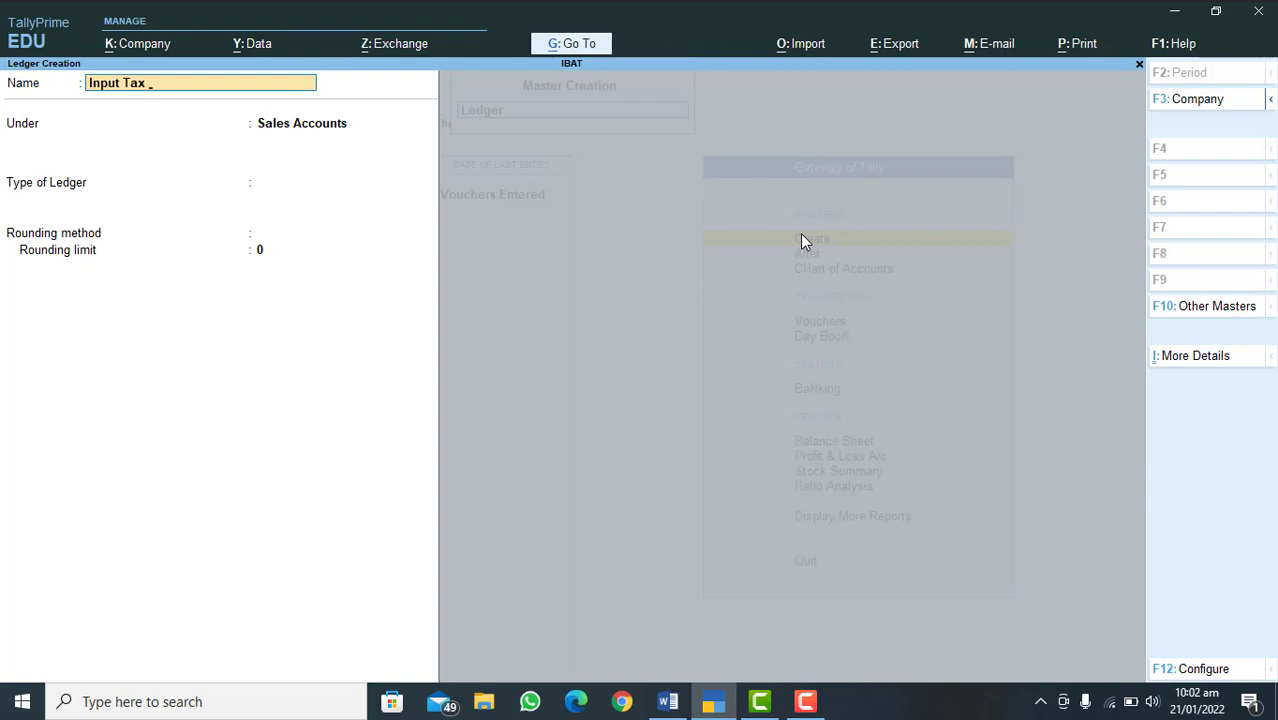
- Name the new ledger Input Tax on Purchase 17% and place it under Duties & Taxes with duty type Others
type("on Purchase 17%")
key("Return")
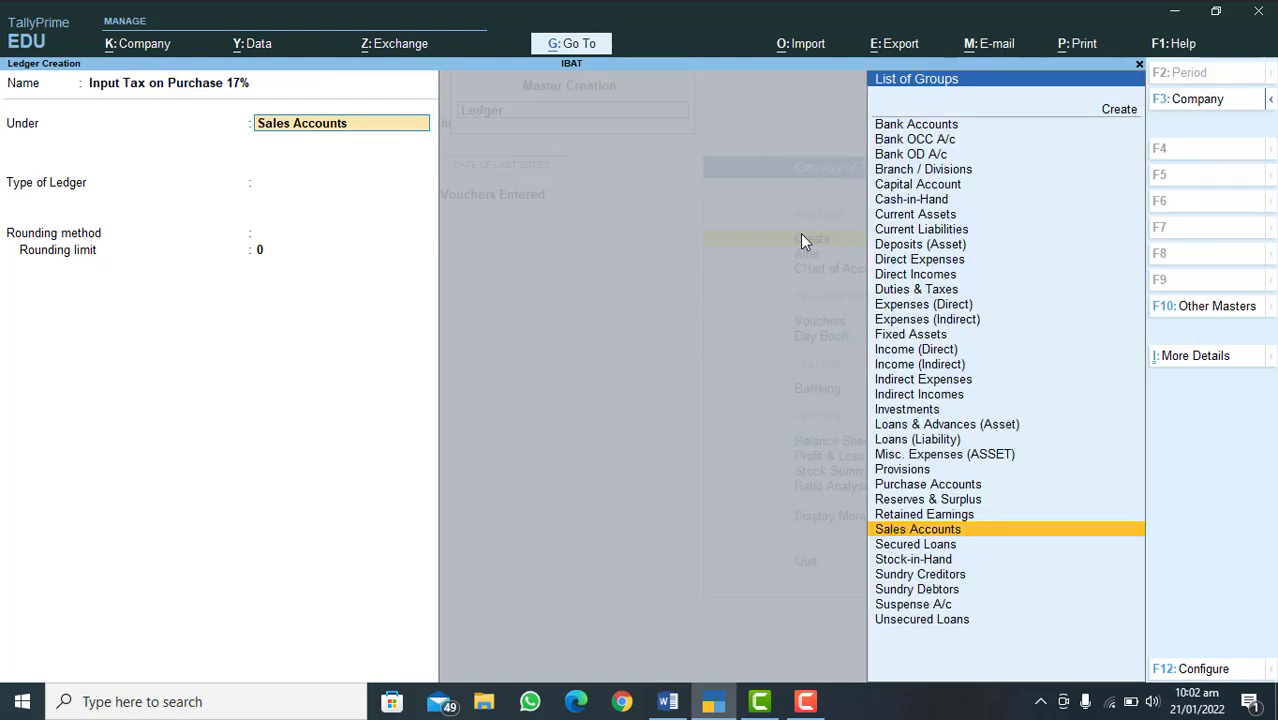
type("D")
key("Down")
key("Down")
key("Down")
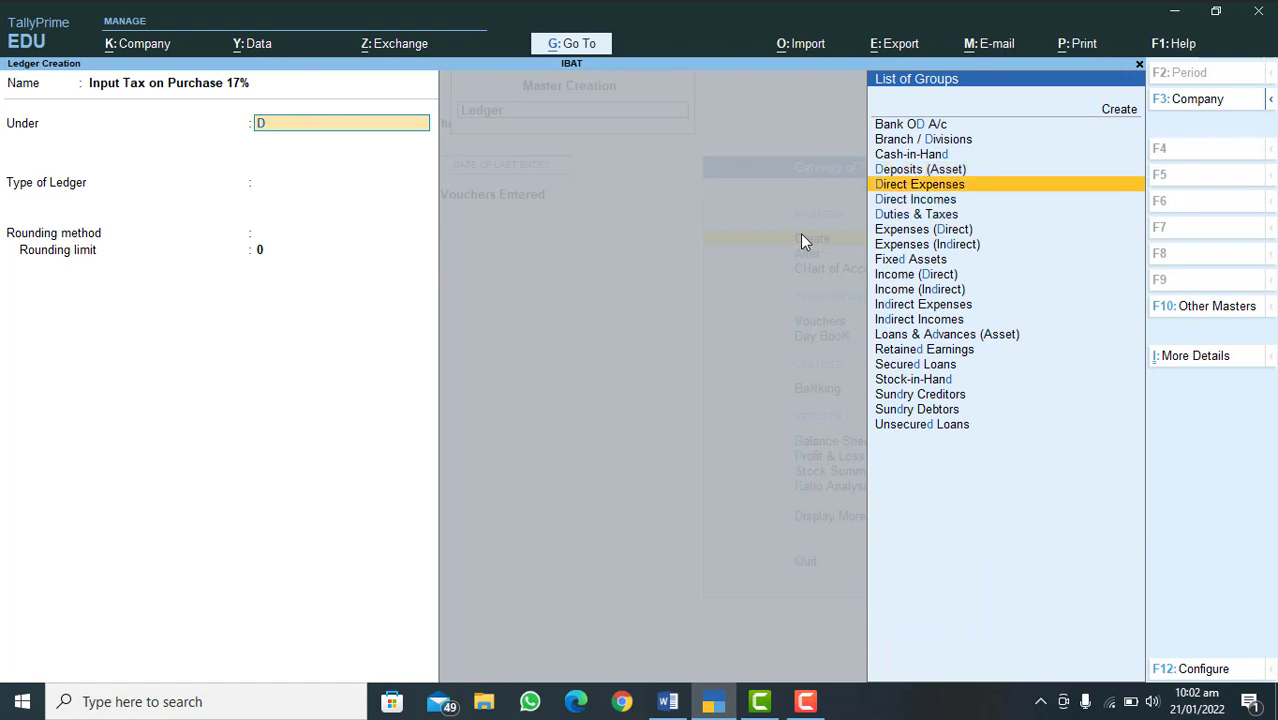
key("Return")
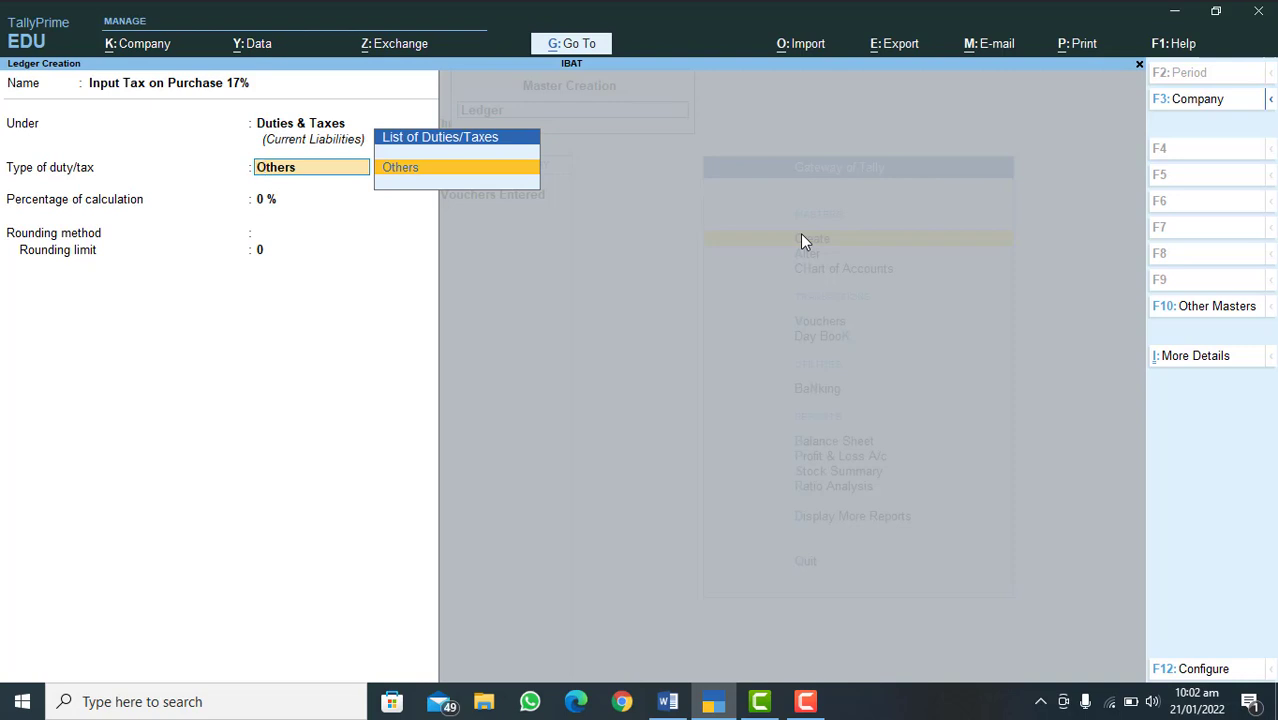
key("Return")
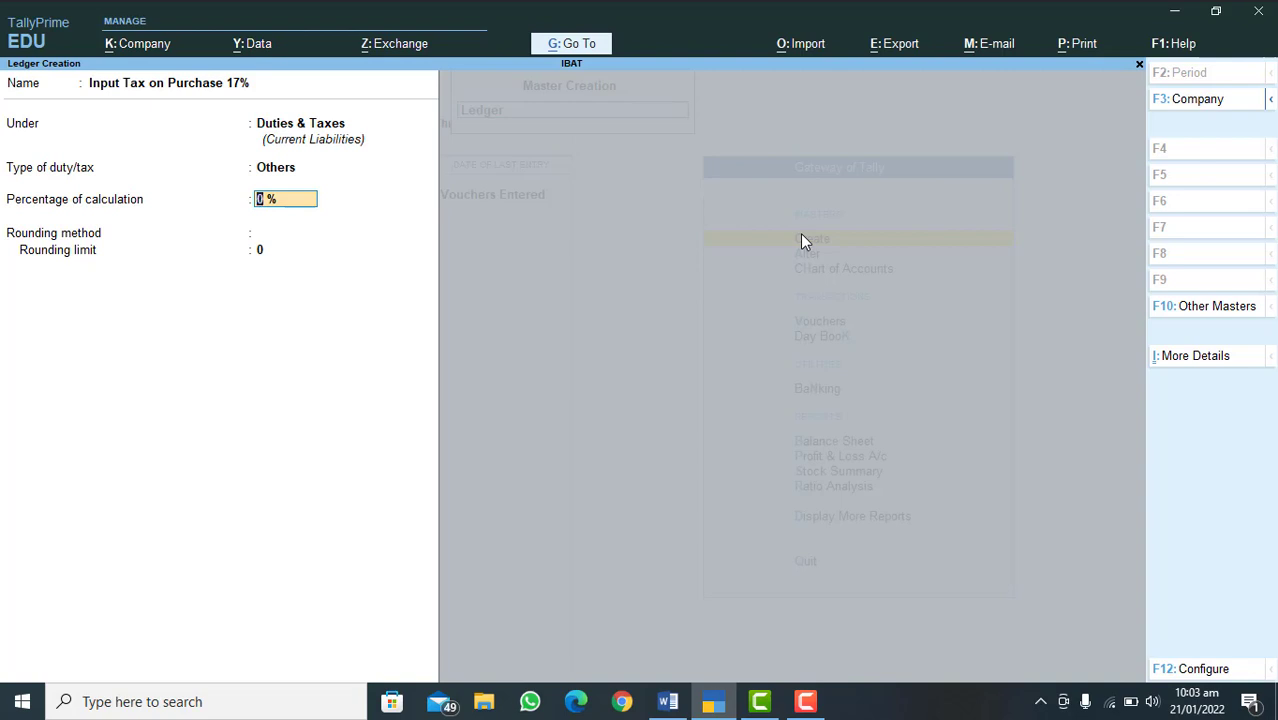
- Set the input tax ledger's percentage of calculation to 17% and its calculation method to On Total Sales
type("17")
key("Return")
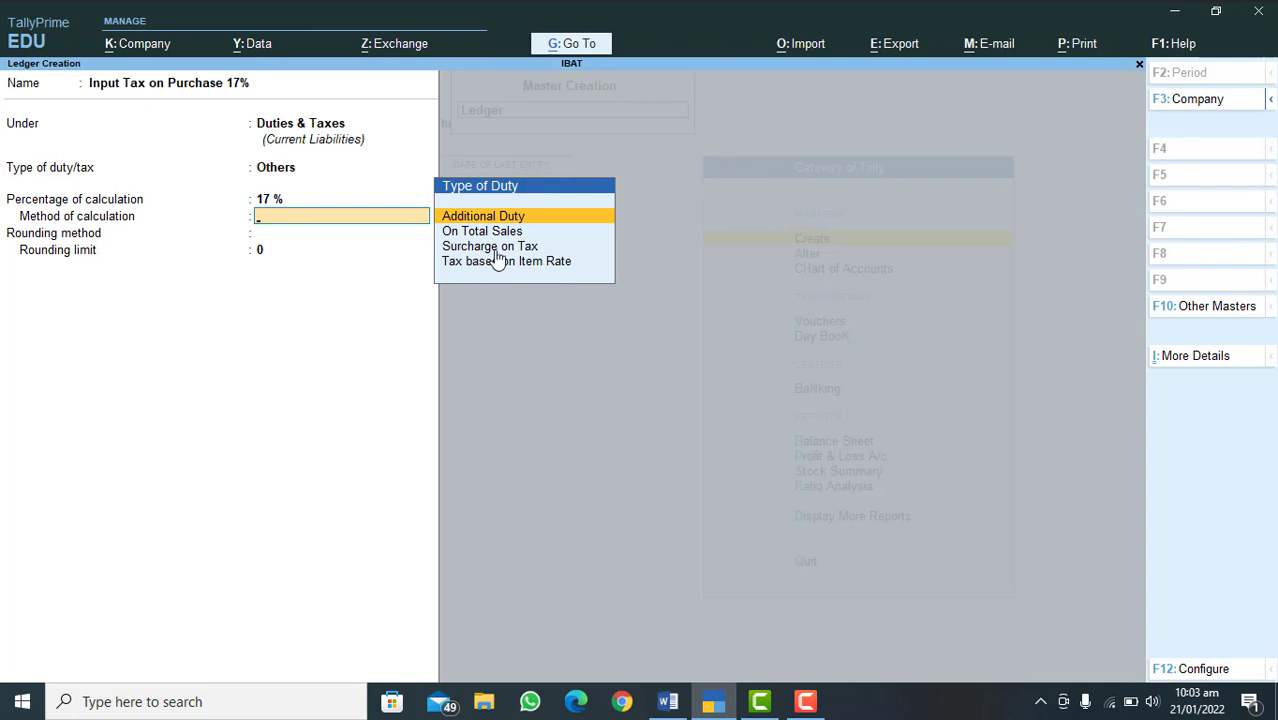
key("Down")
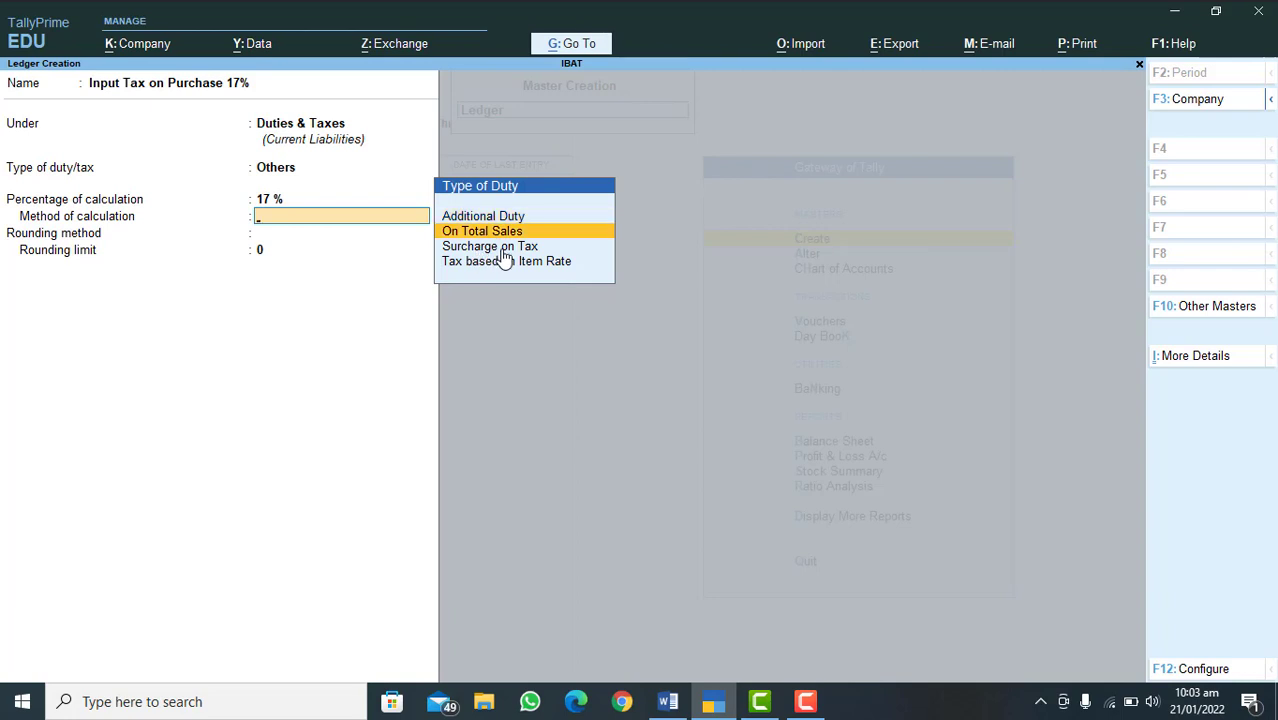
key("Down")
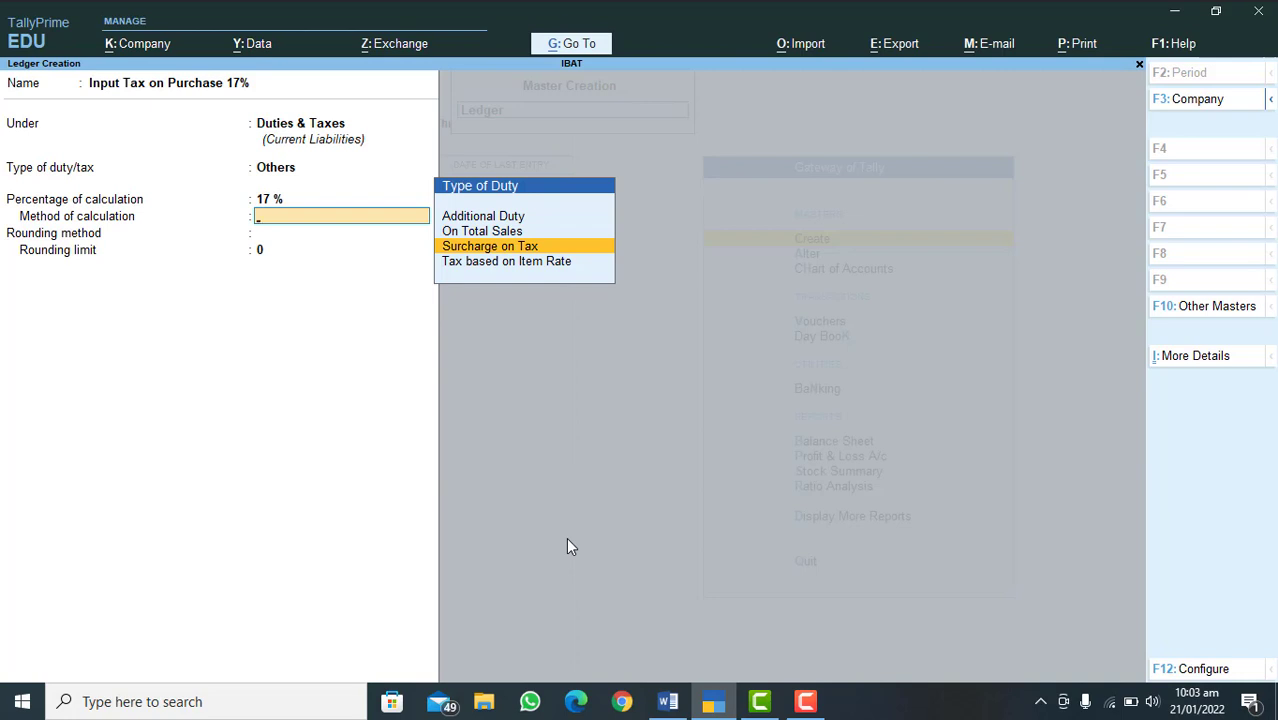
key("Down")
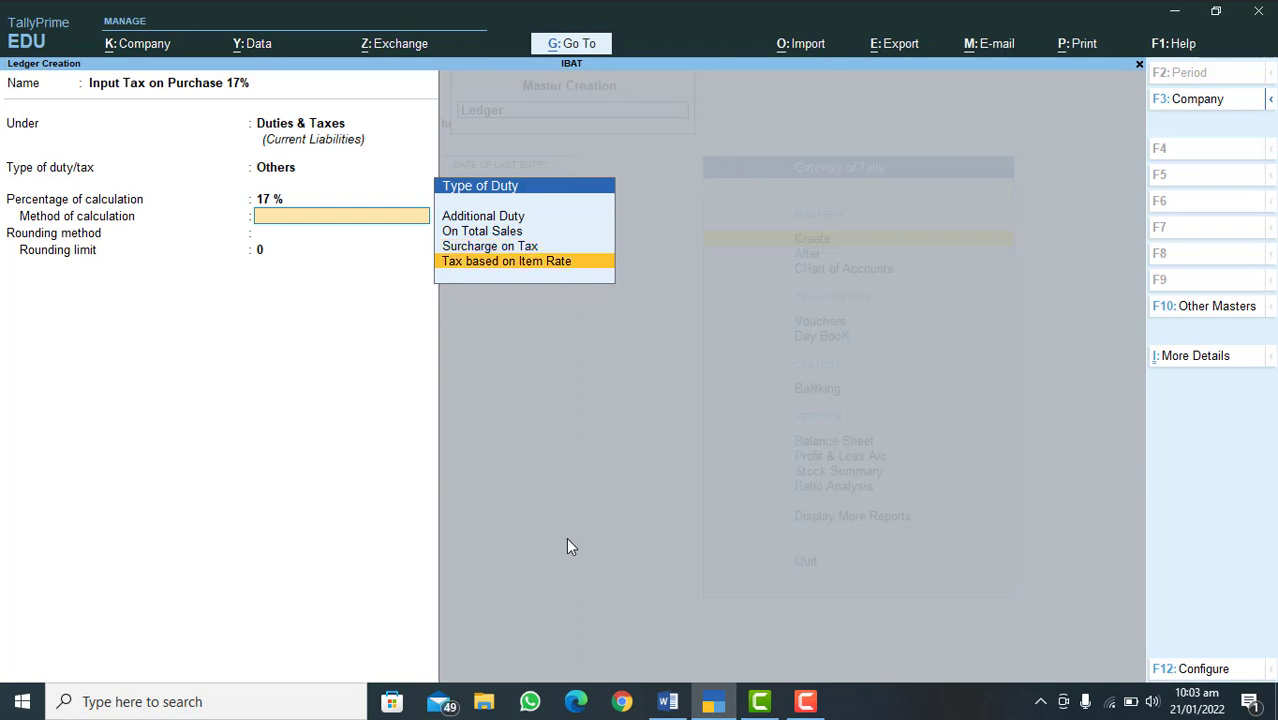
key("Up")
key("Up")
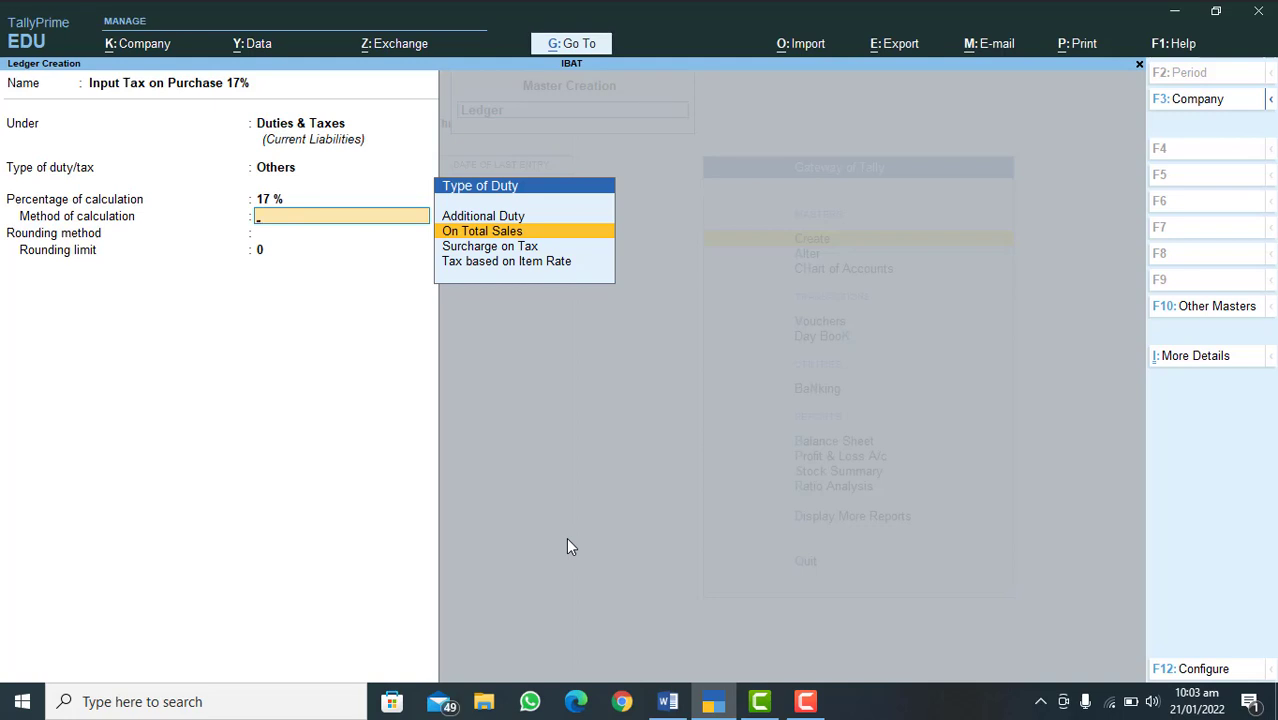
key("Down")
key("Down")
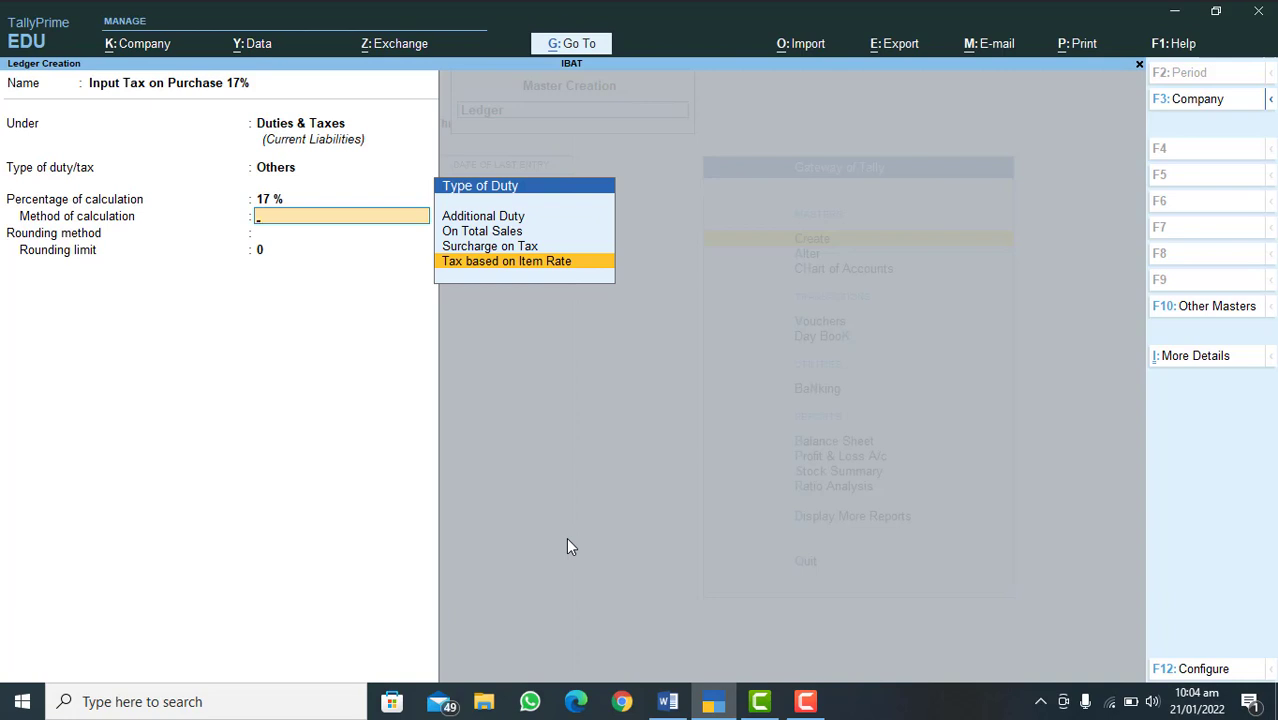
key("Up")
key("Up")
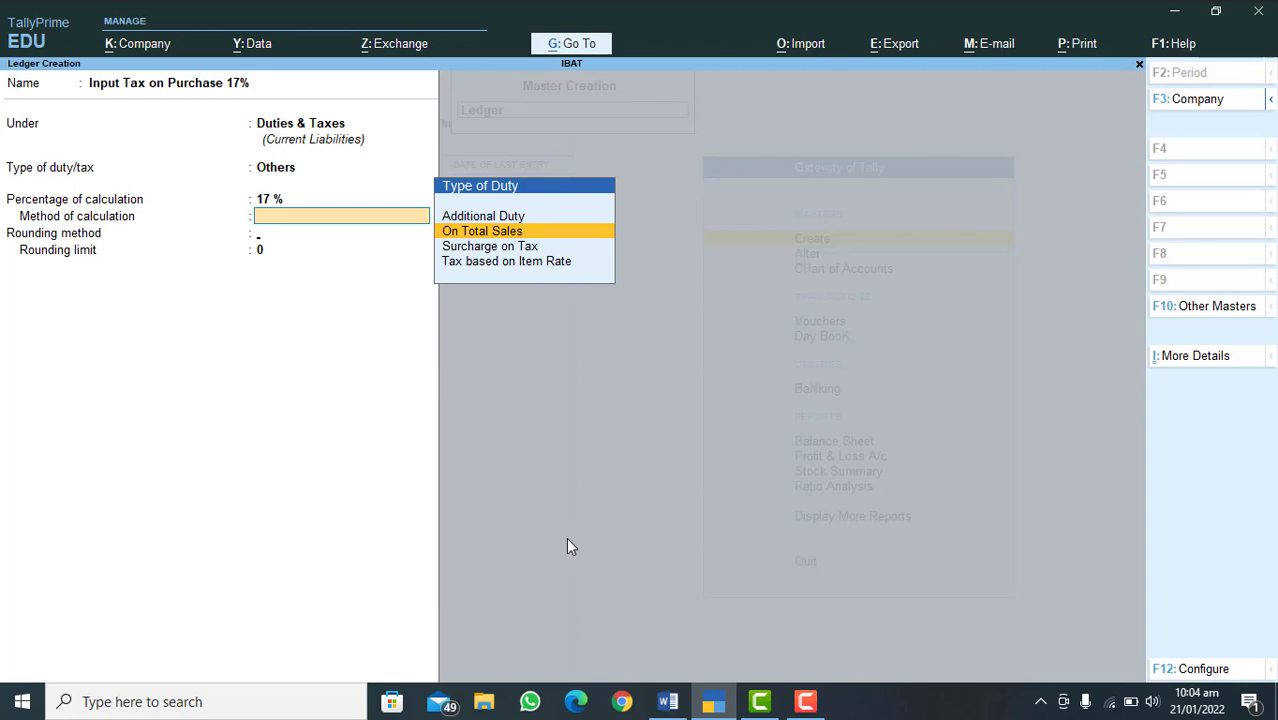
key("Return")
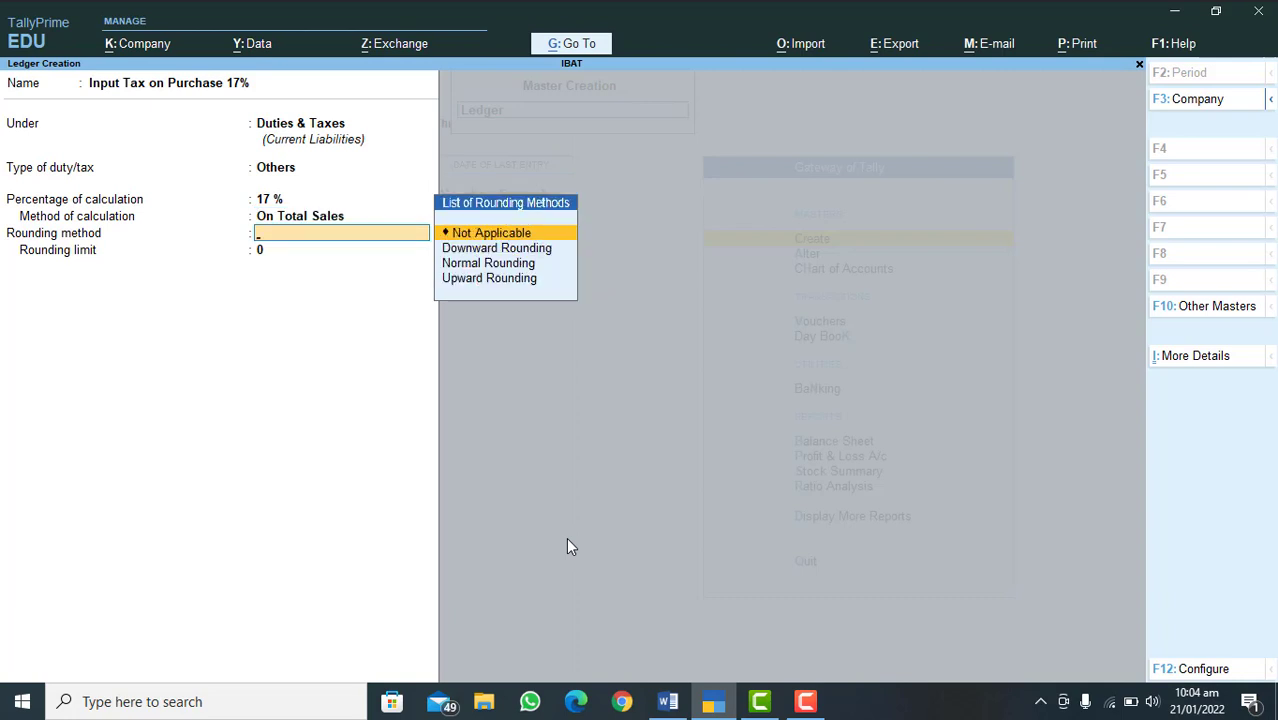
- Choose Normal Rounding for the input tax ledger and save it
key("Down")
key("Down")
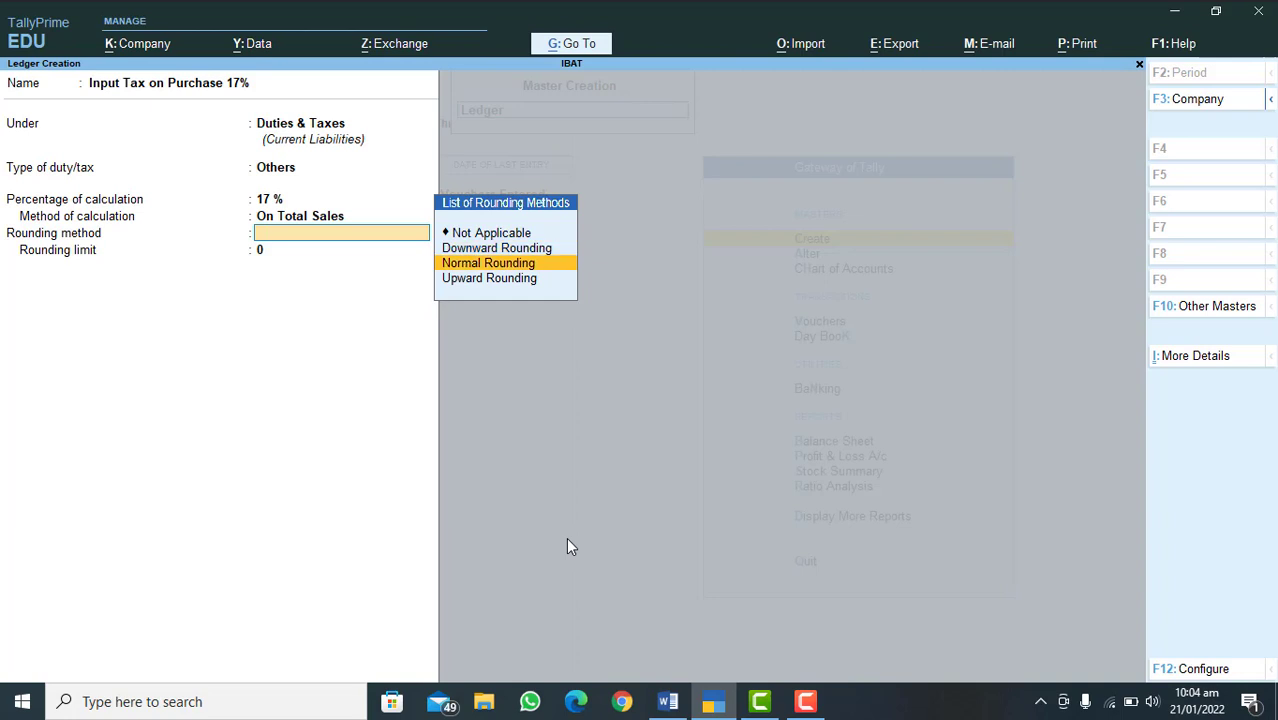
key("Return")
key("Return")
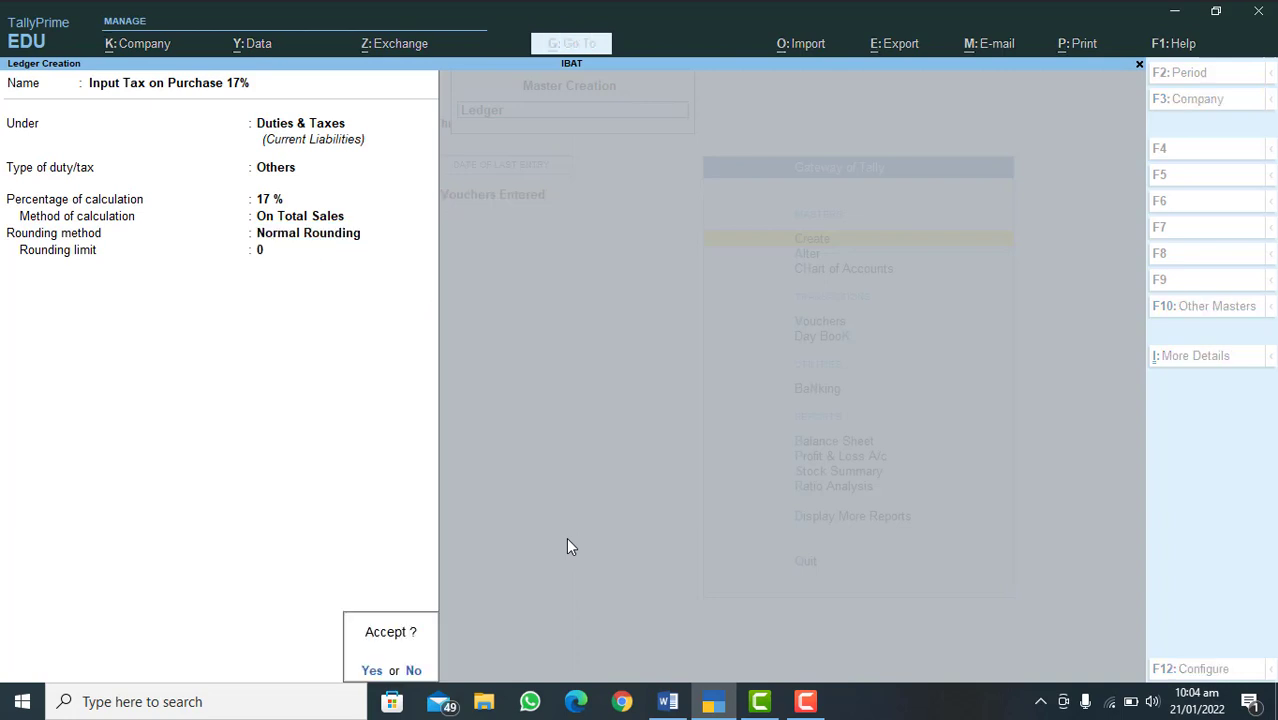
key("Return")
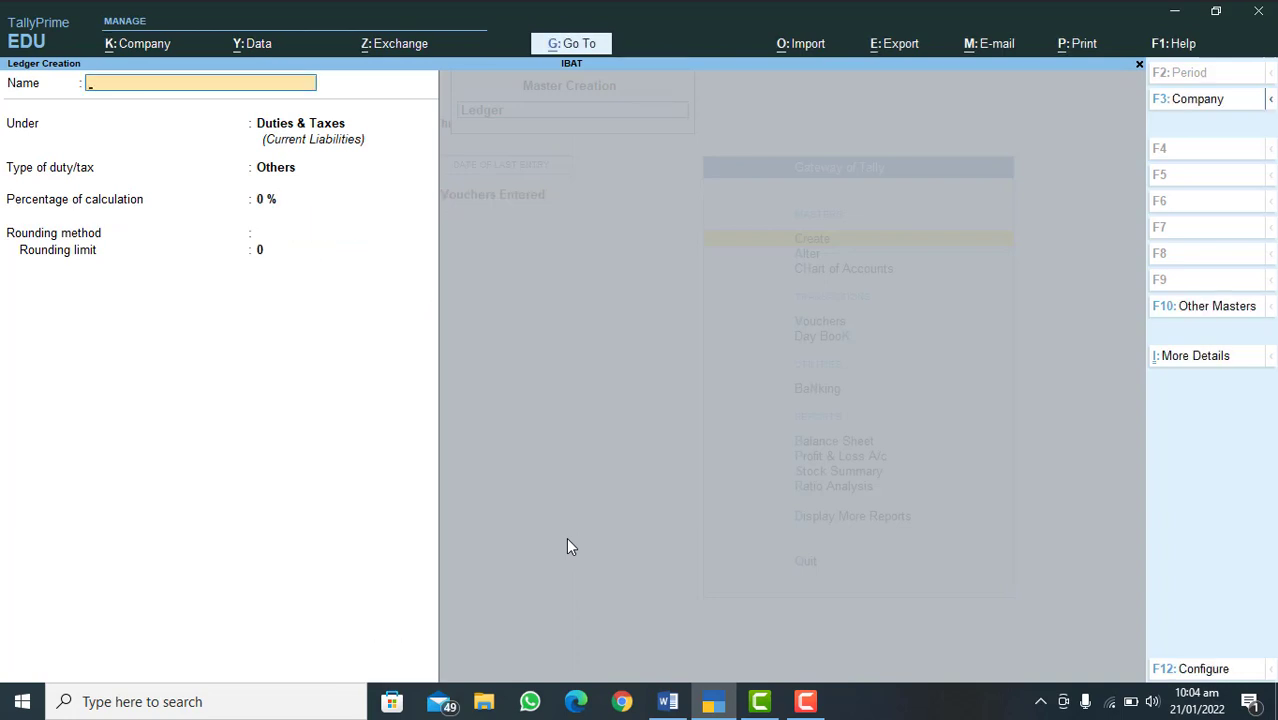
- Name the next ledger Output Tax on Sales 17%, keeping it under Duties & Taxes with duty type Others
type("Output Tax")
type("on Sales")
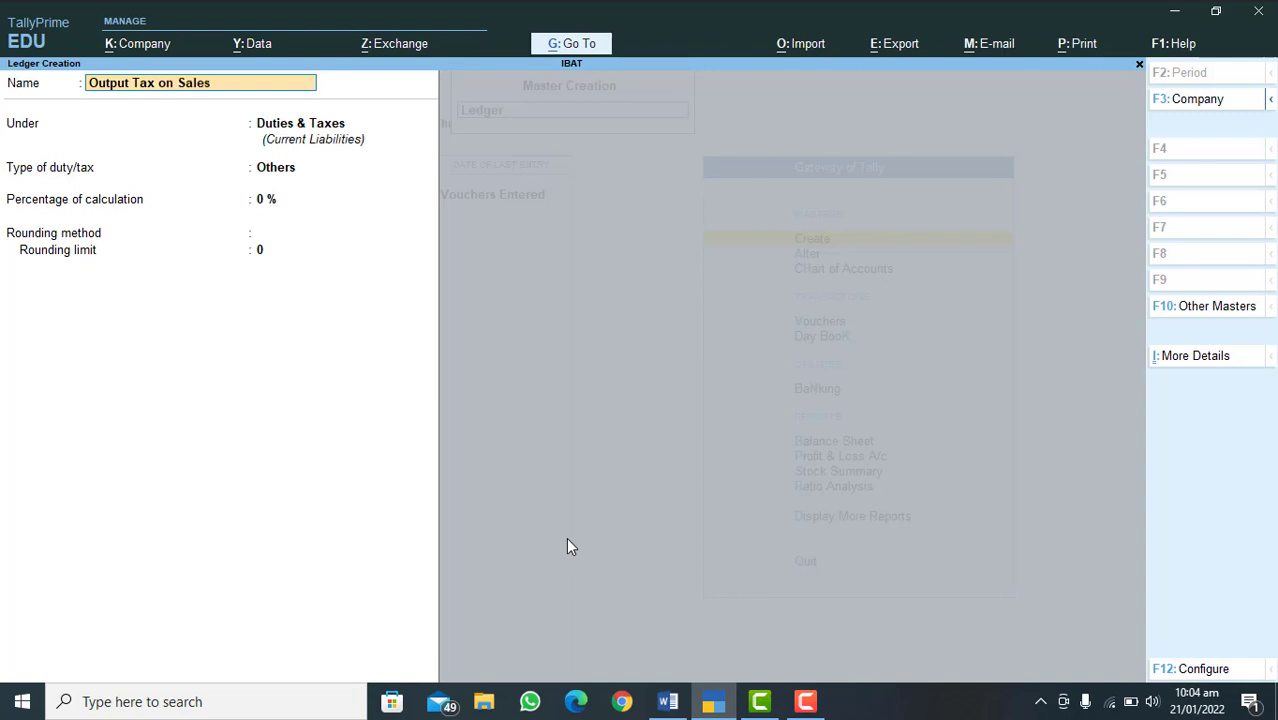
type(" 17%")
key("Return")
key("Return")
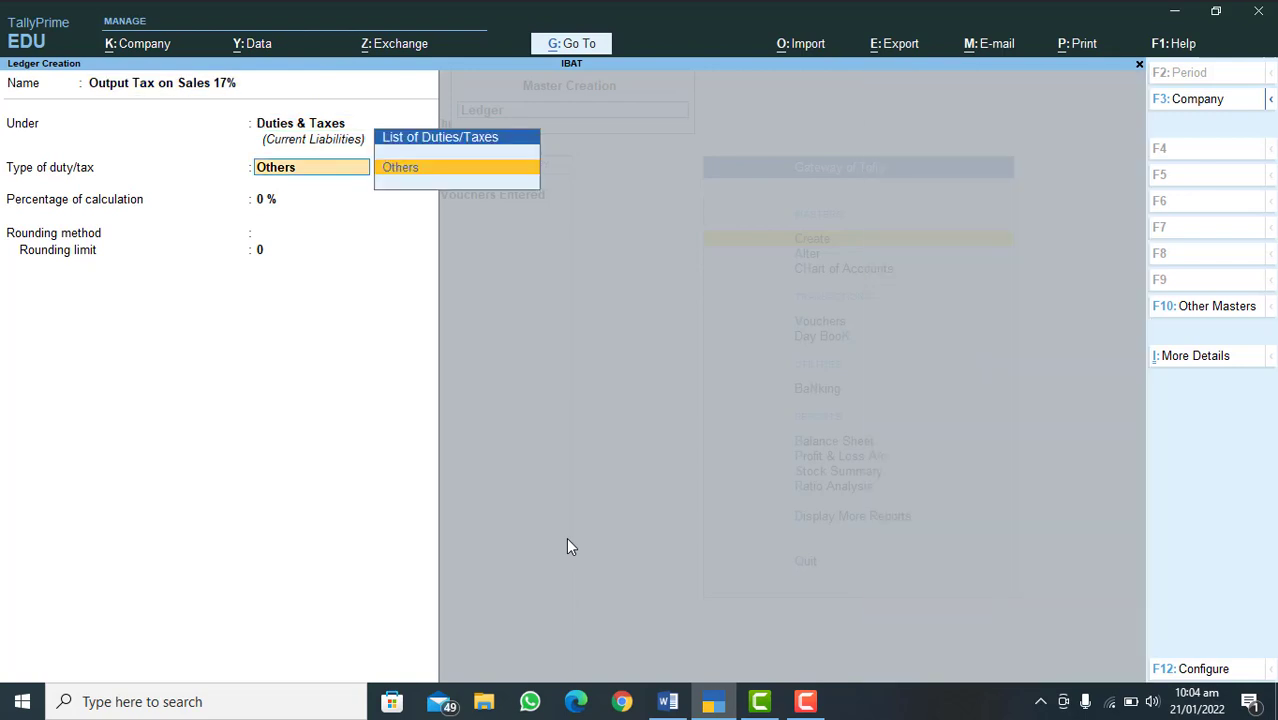
key("Return")
- Set the output tax ledger's percentage of calculation to 17% and its calculation method to On Total Sales
type("17")
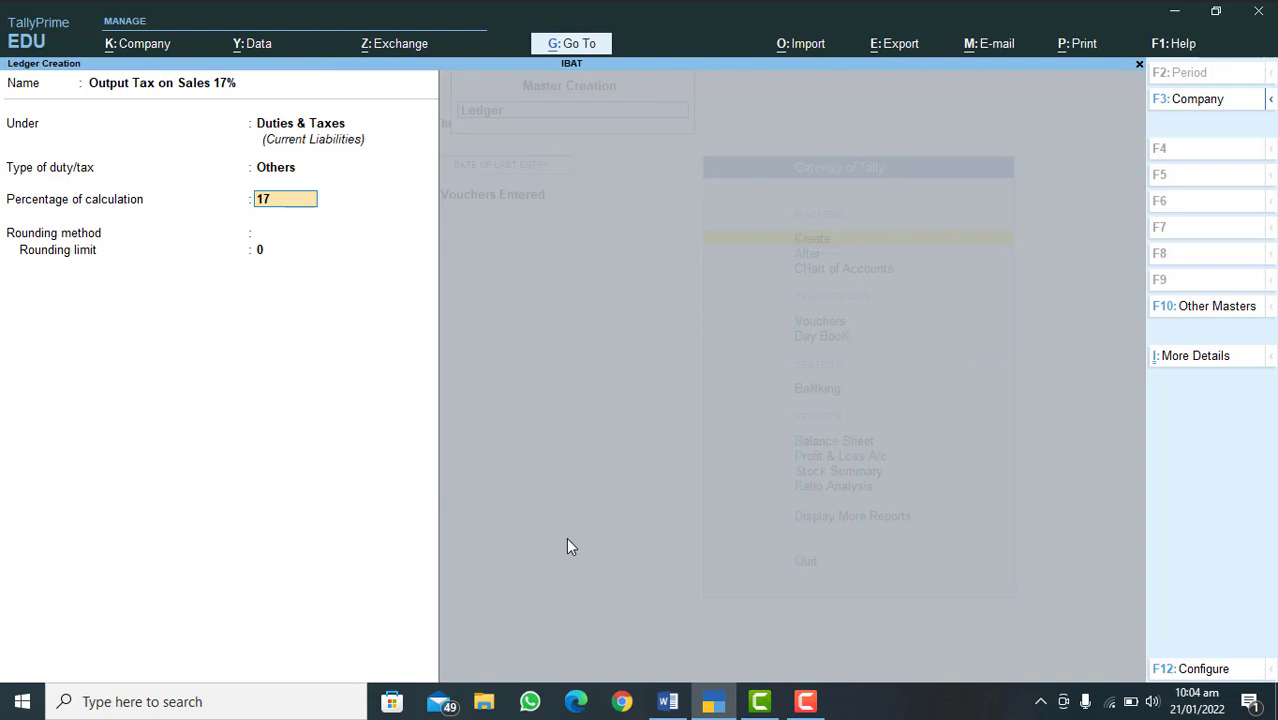
key("Return")
key("Down")
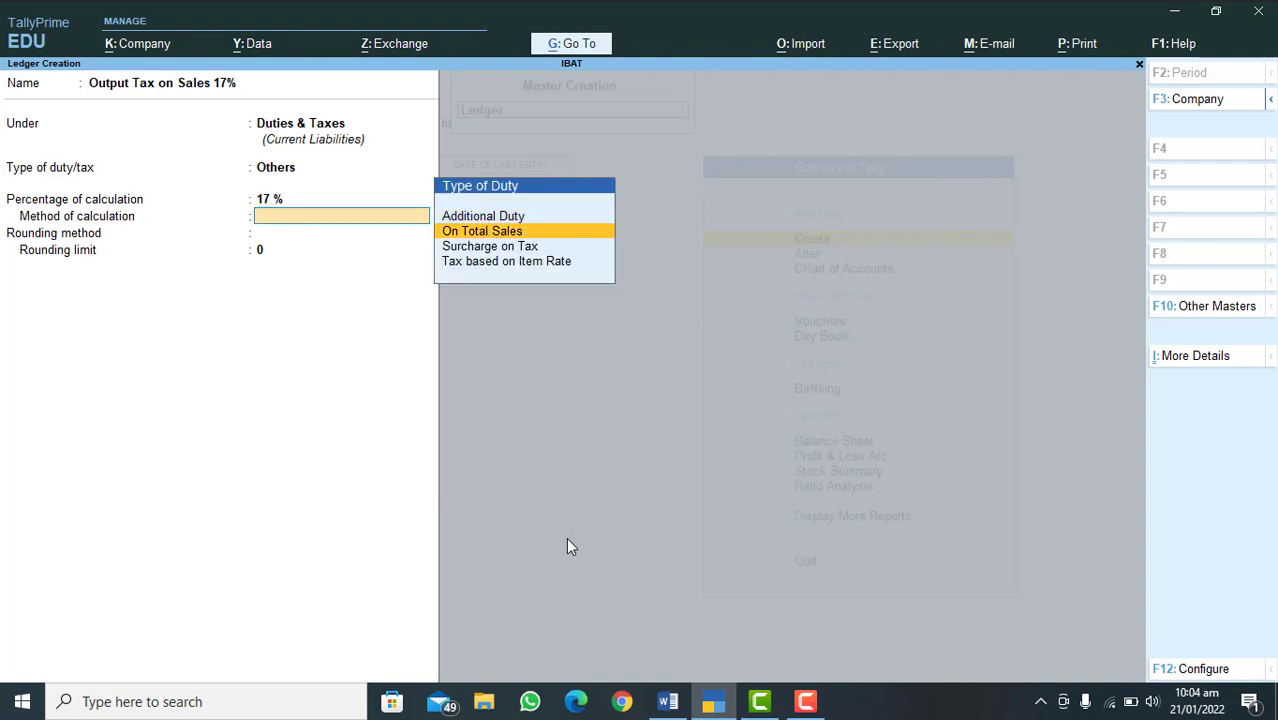
key("Return")
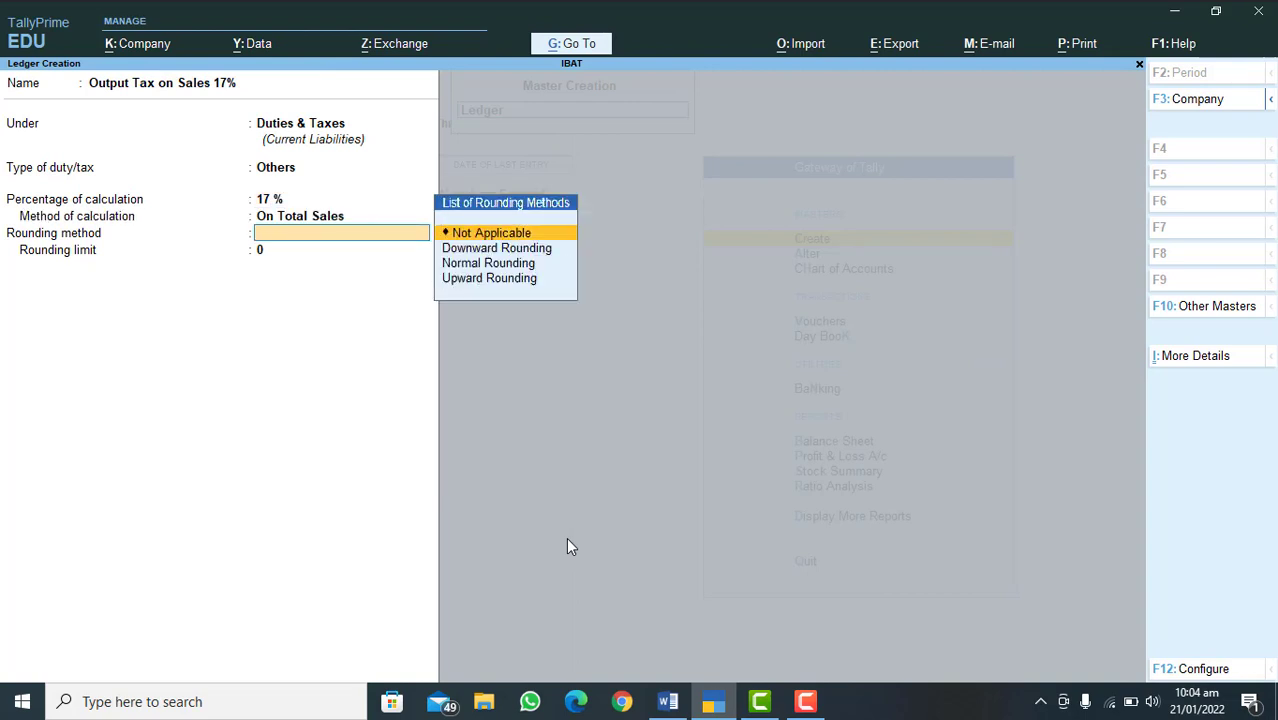
- Choose Normal Rounding for the output tax ledger, save it and leave ledger creation
key("Down")
key("Down")
key("Return")
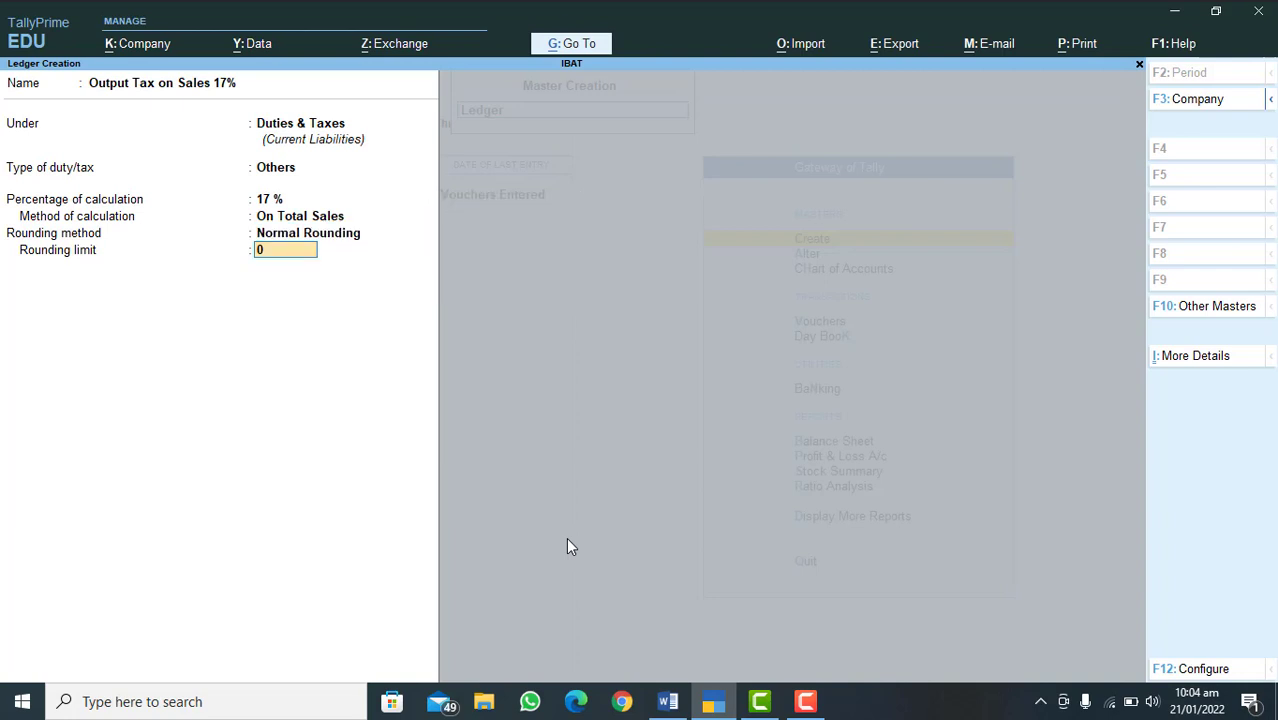
key("Return")
key("y")
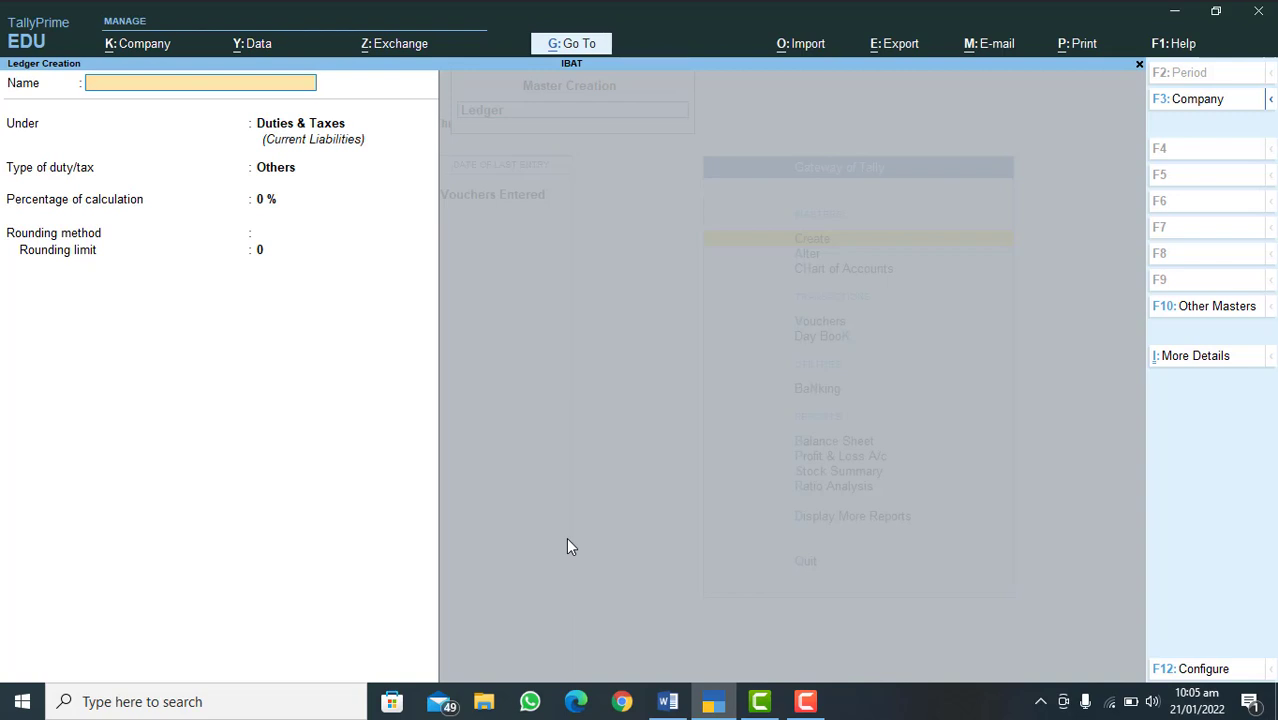
key("Escape")
key("y")
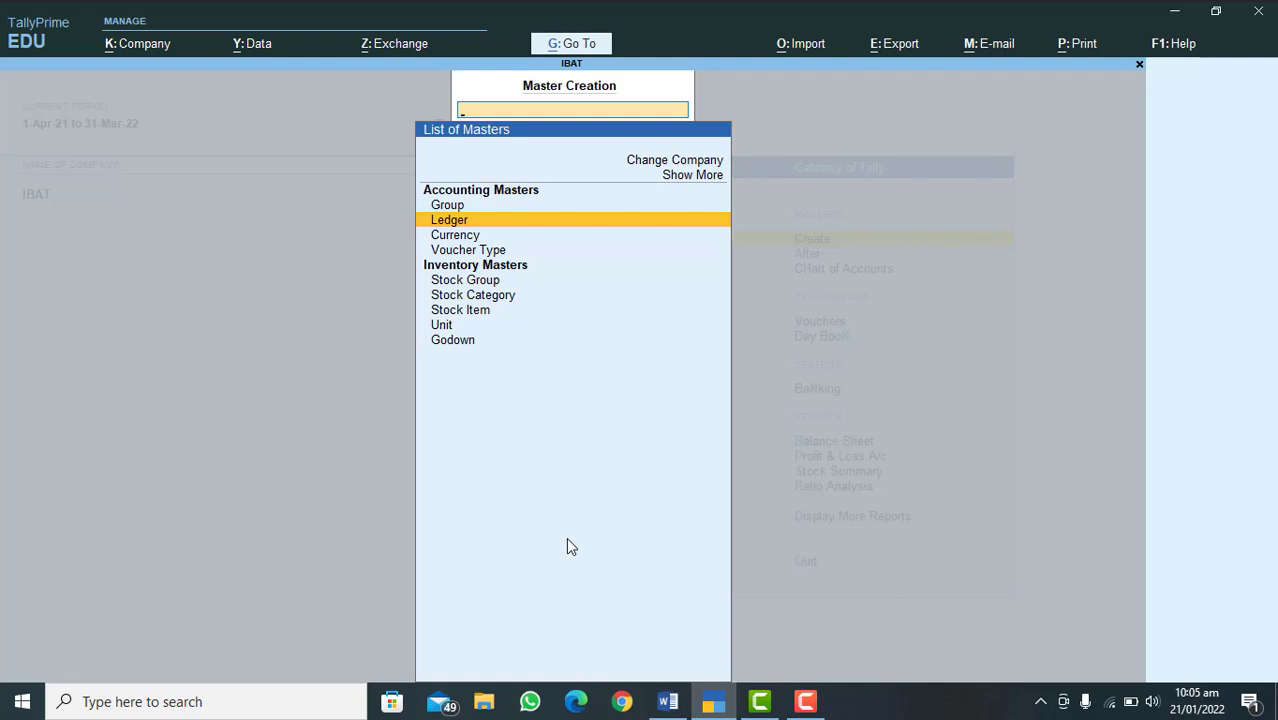
- Try to create a stock item named TV LG, and return to the Gateway of Tally
key("Down")
key("Down")
key("Down")
key("Down")
key("Down")
key("Down")
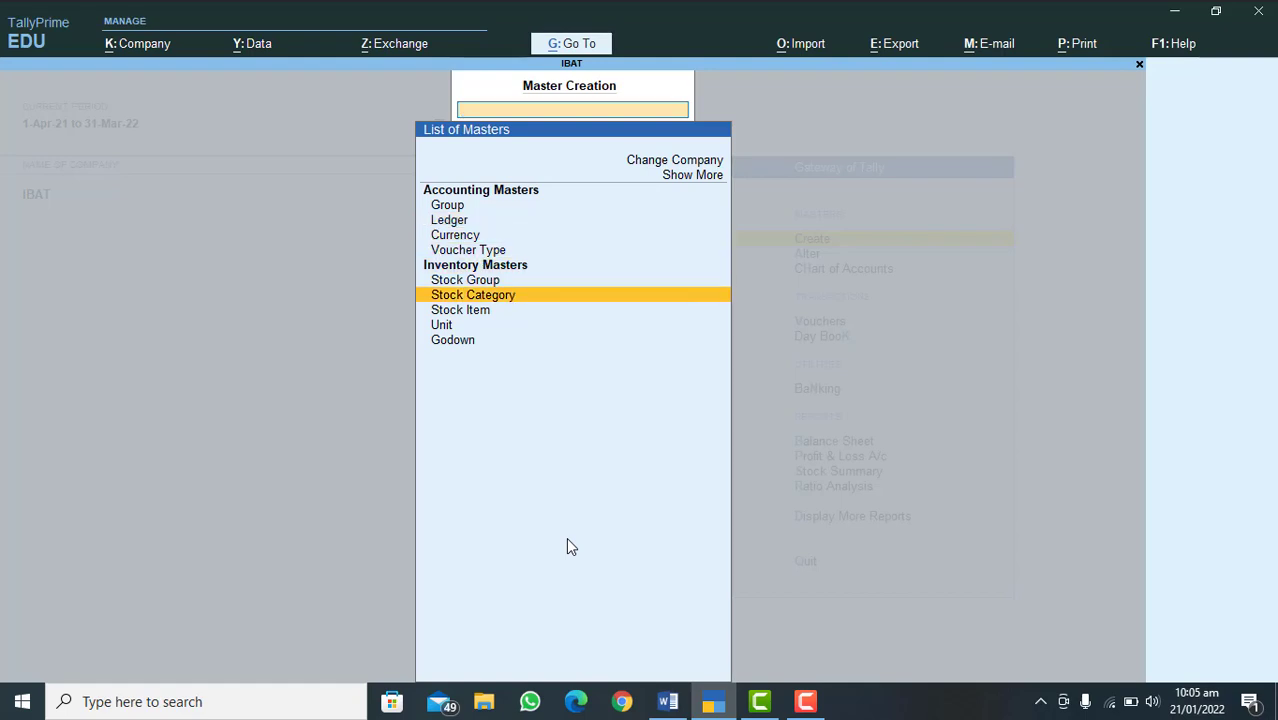
key("Up")
key("Up")
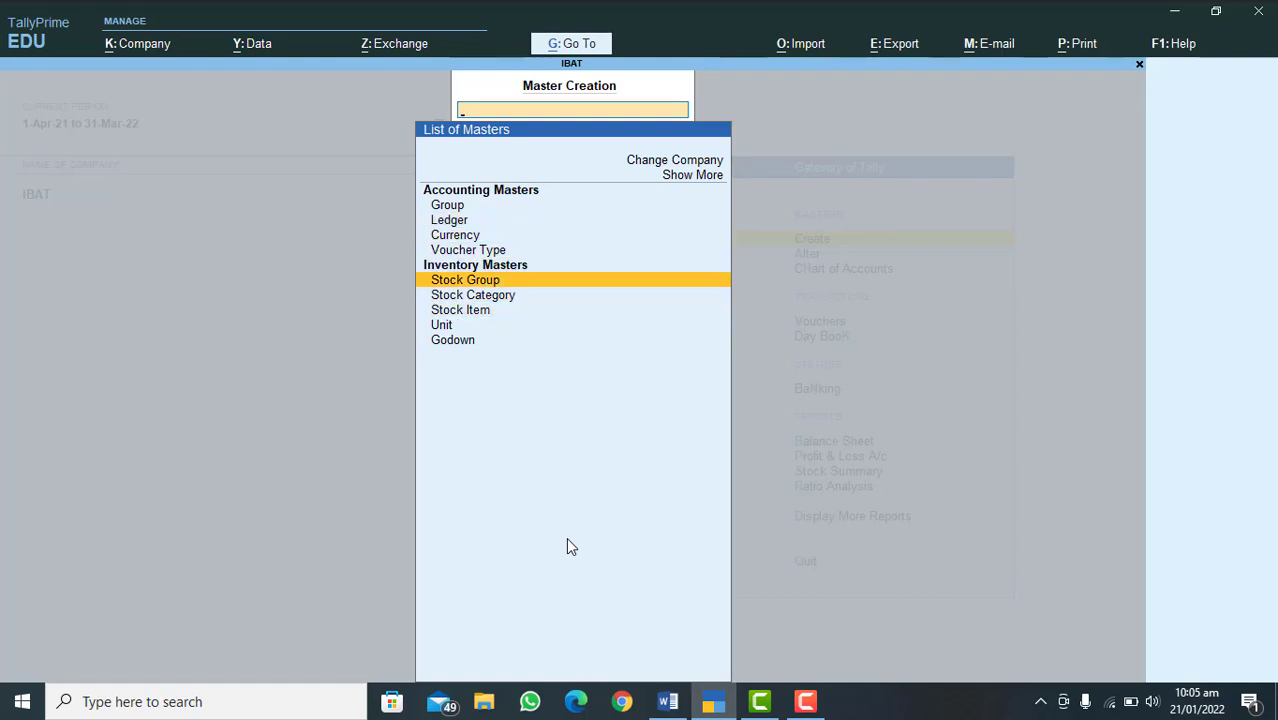
key("Down")
key("Down")
key("Down")
key("Down")
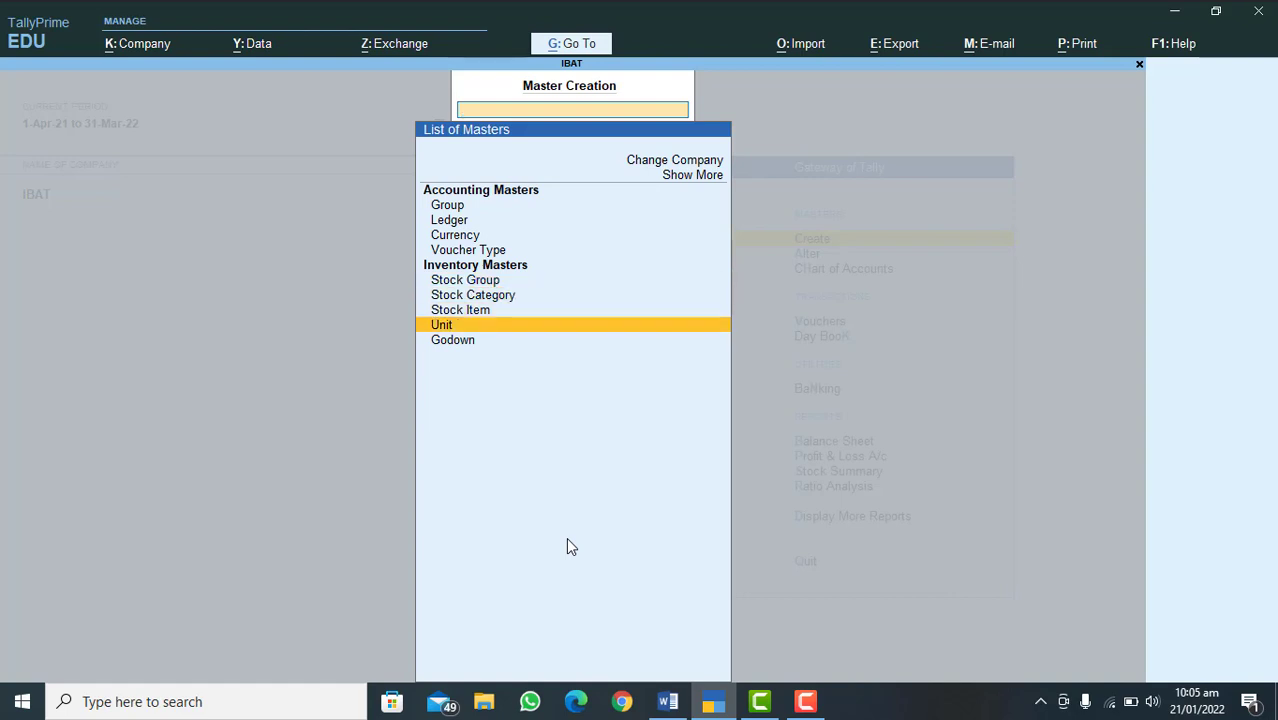
key("Up")
key("Up")
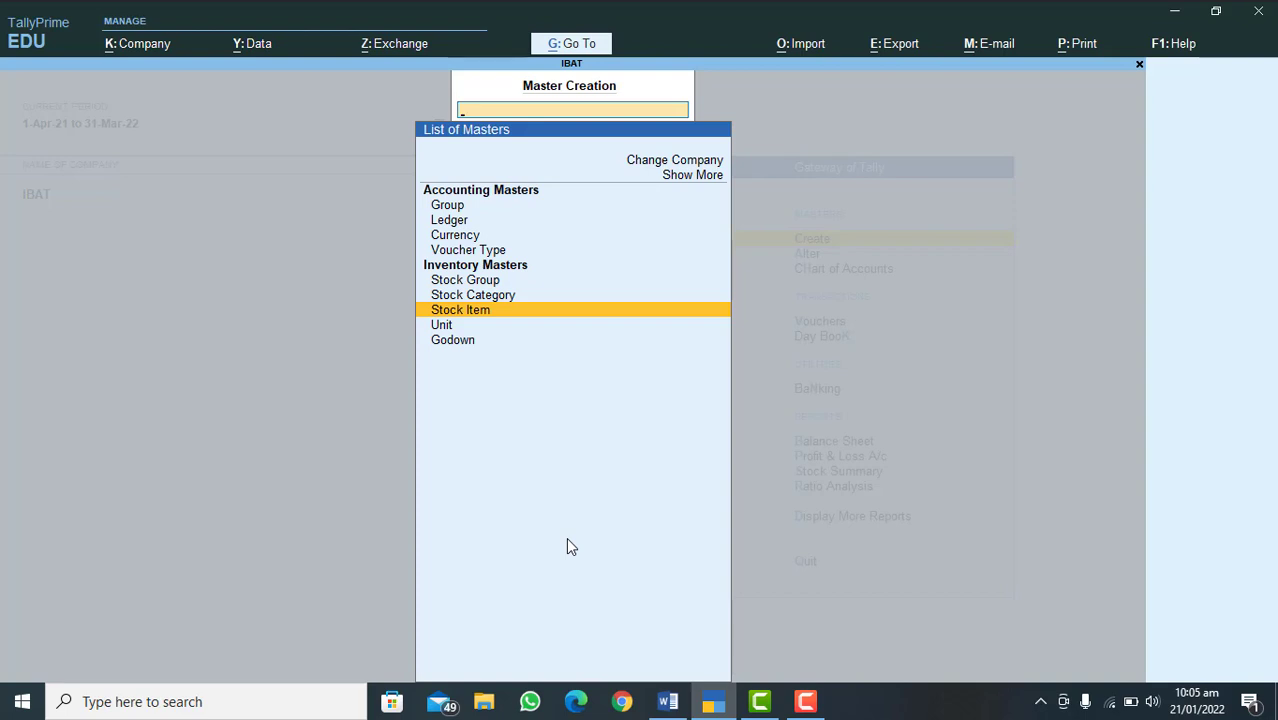
key("Return")
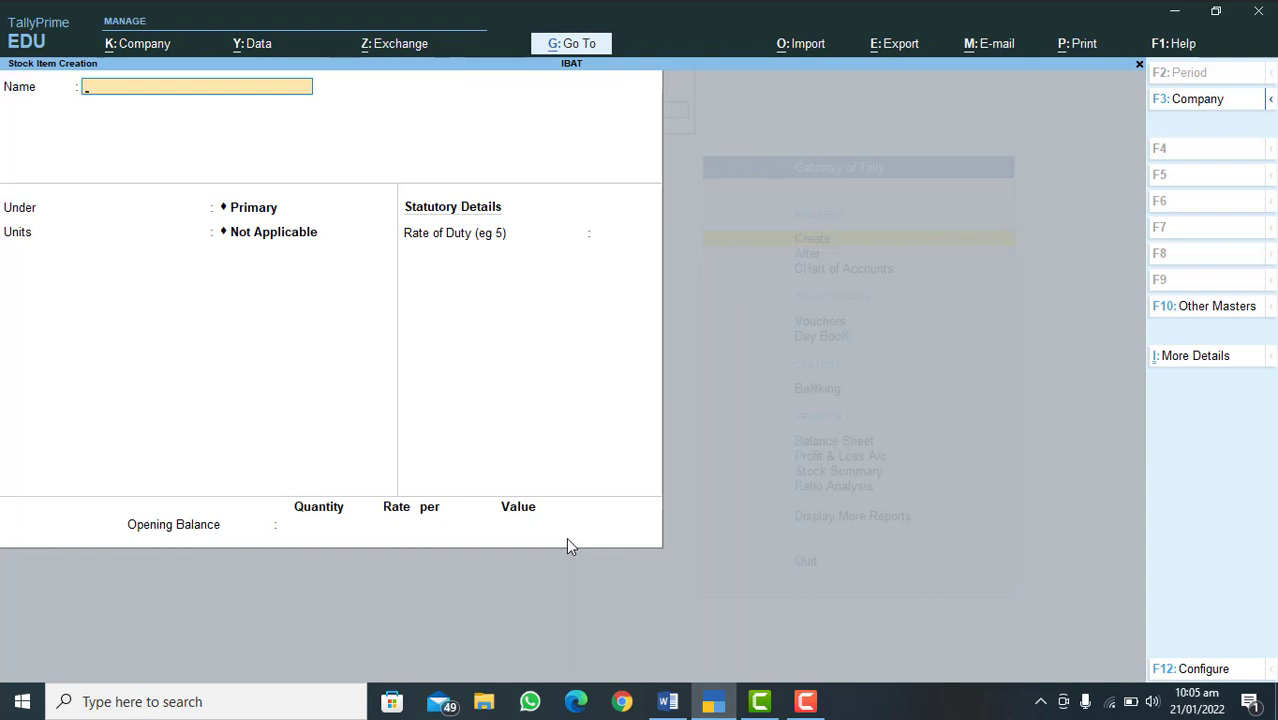
type("TV LG")
key("Return")
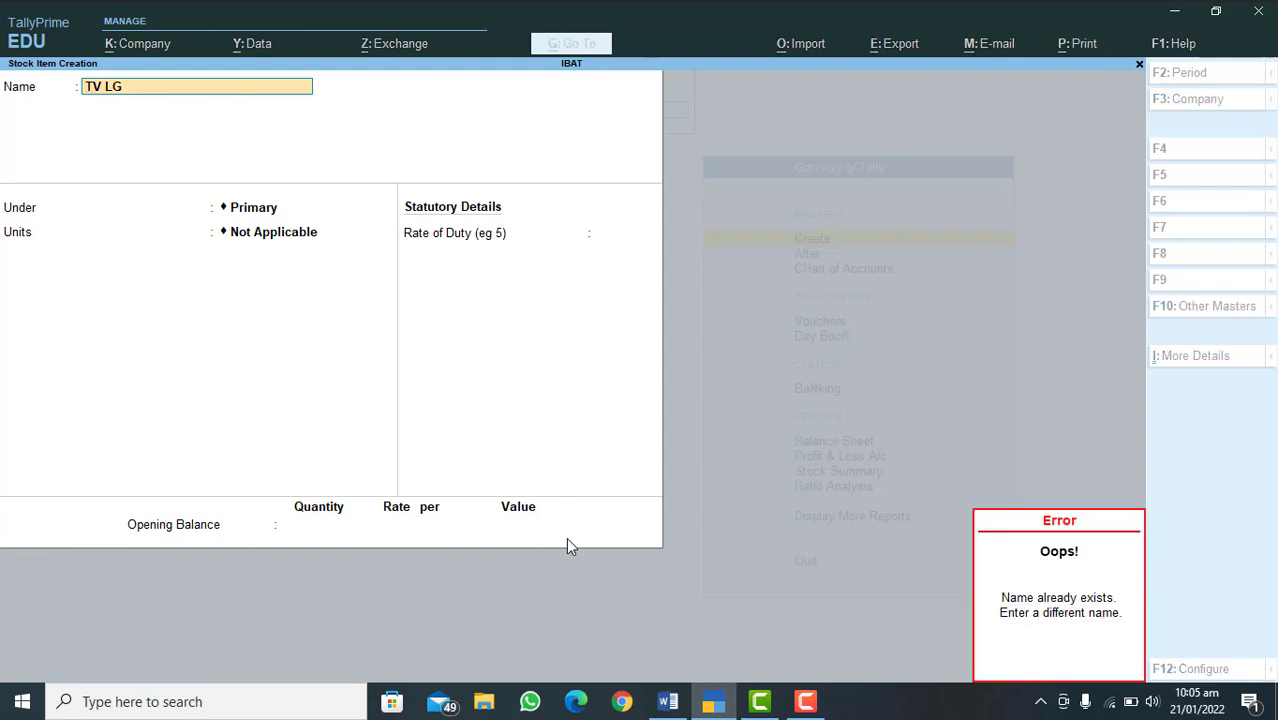
key("Escape")
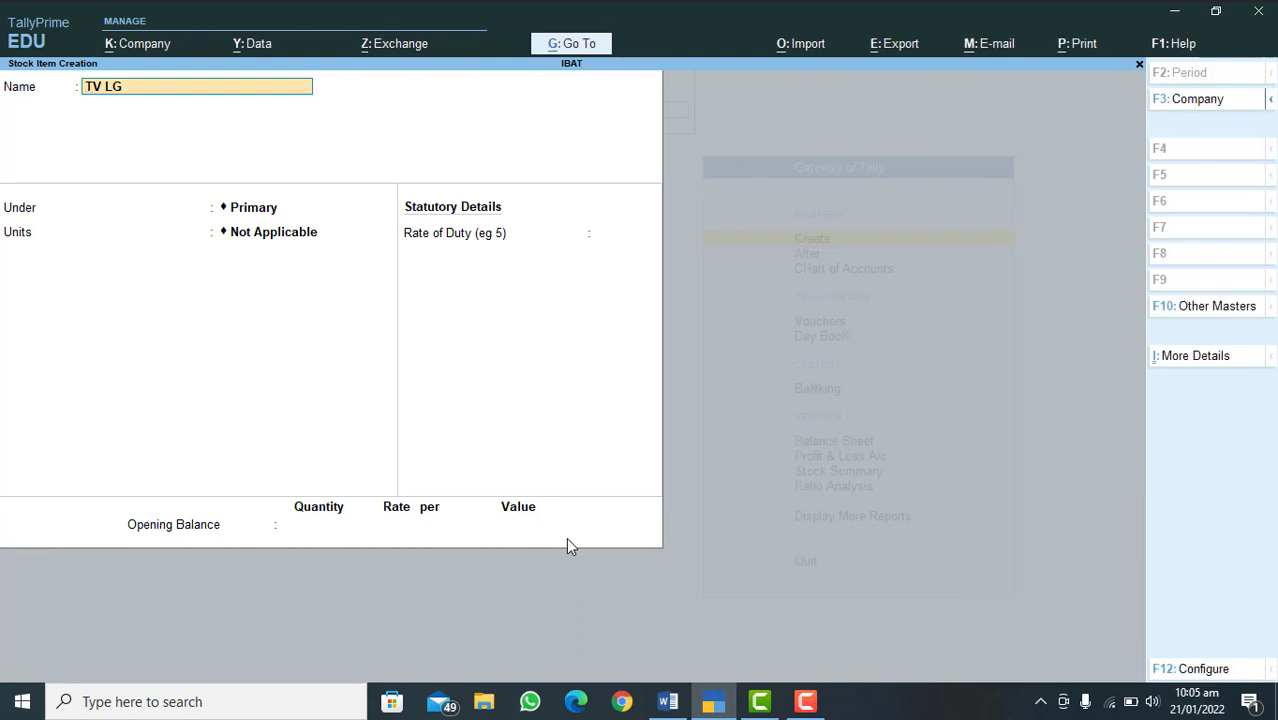
key("Escape")
key("Escape")
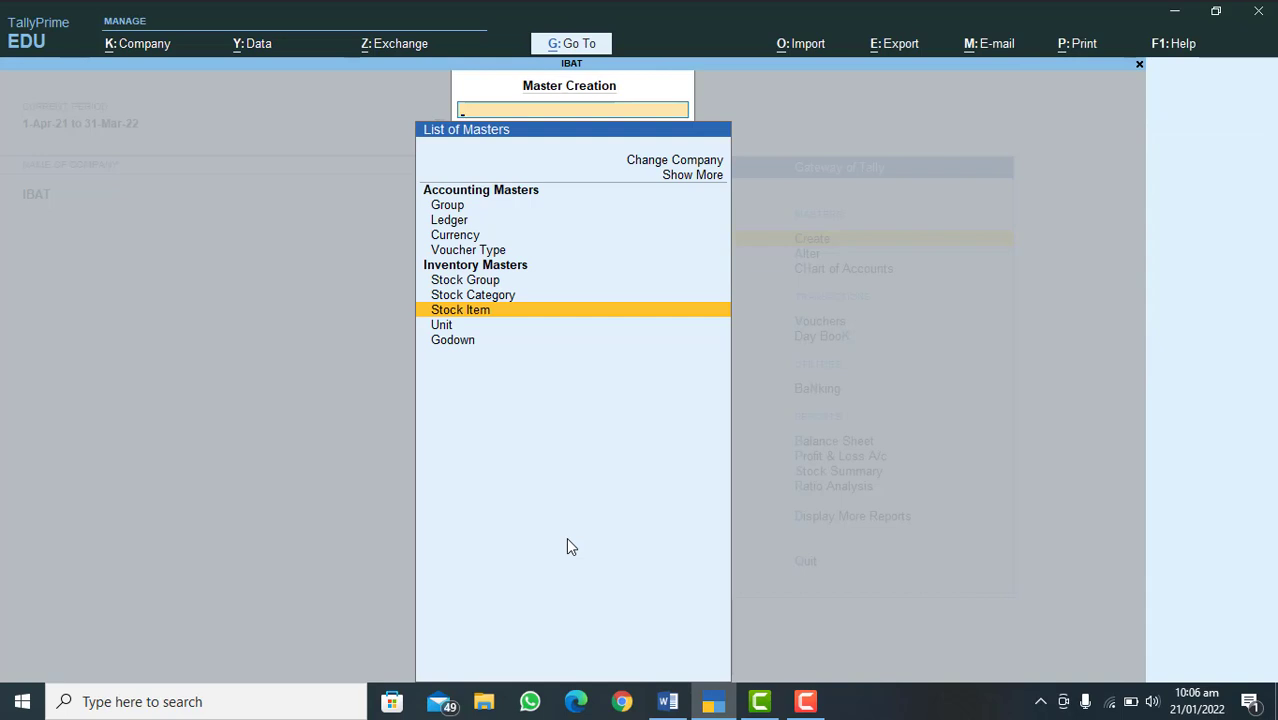
key("Down")
key("Up")
key("Return")
key("Escape")
key("Escape")
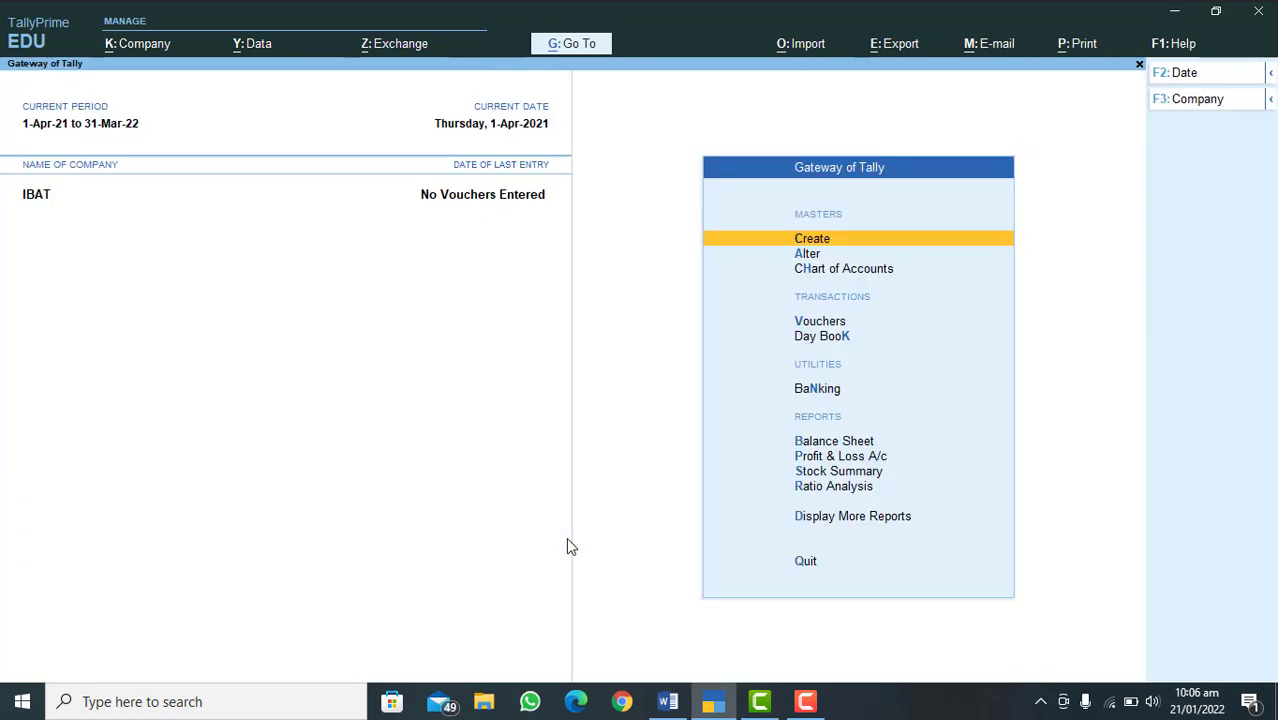
- Open the existing stock item TV LG for alteration
key("Down")
key("Return")
key("Down")
key("Down")
key("Down")
key("Down")
key("Down")
key("Down")
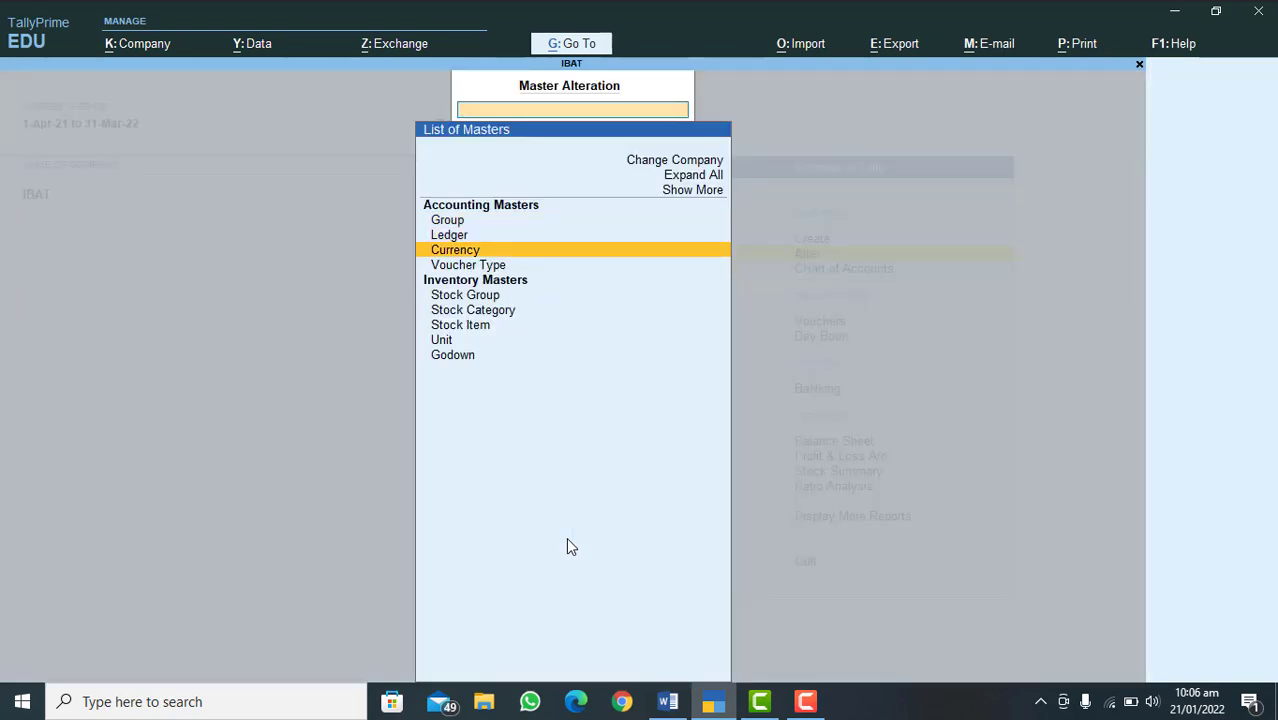
key("Return")
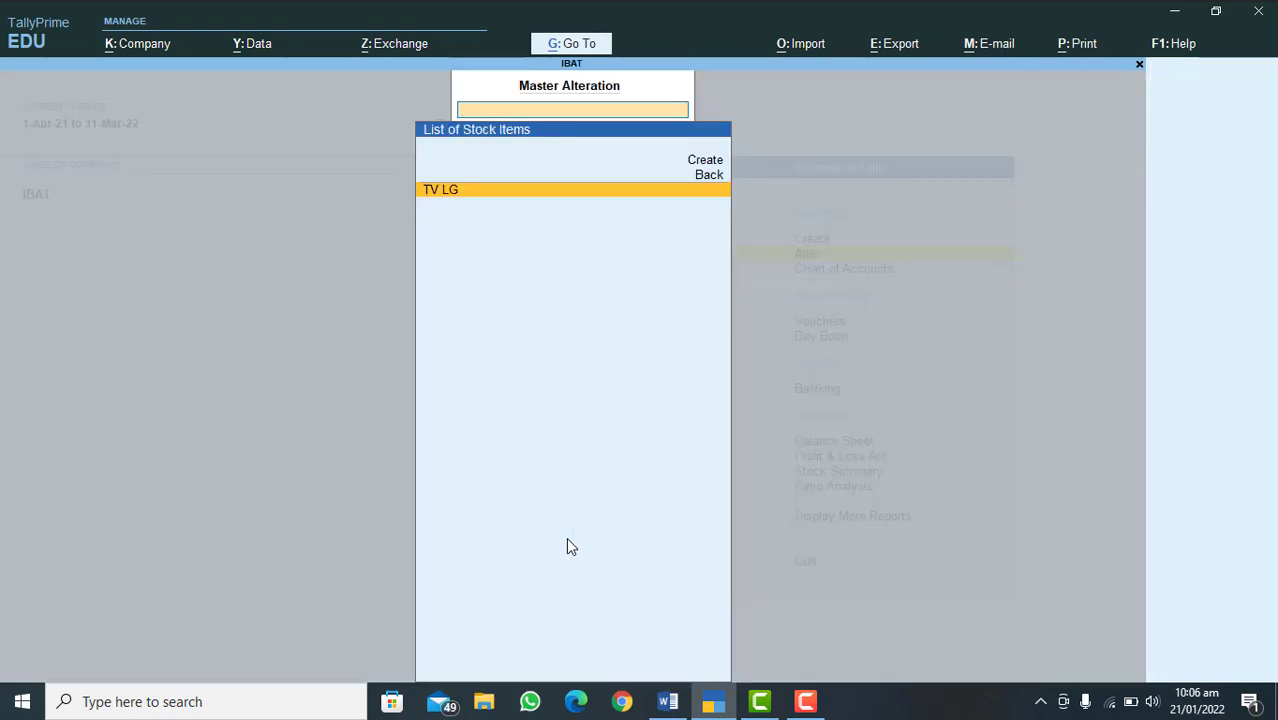
key("Return")
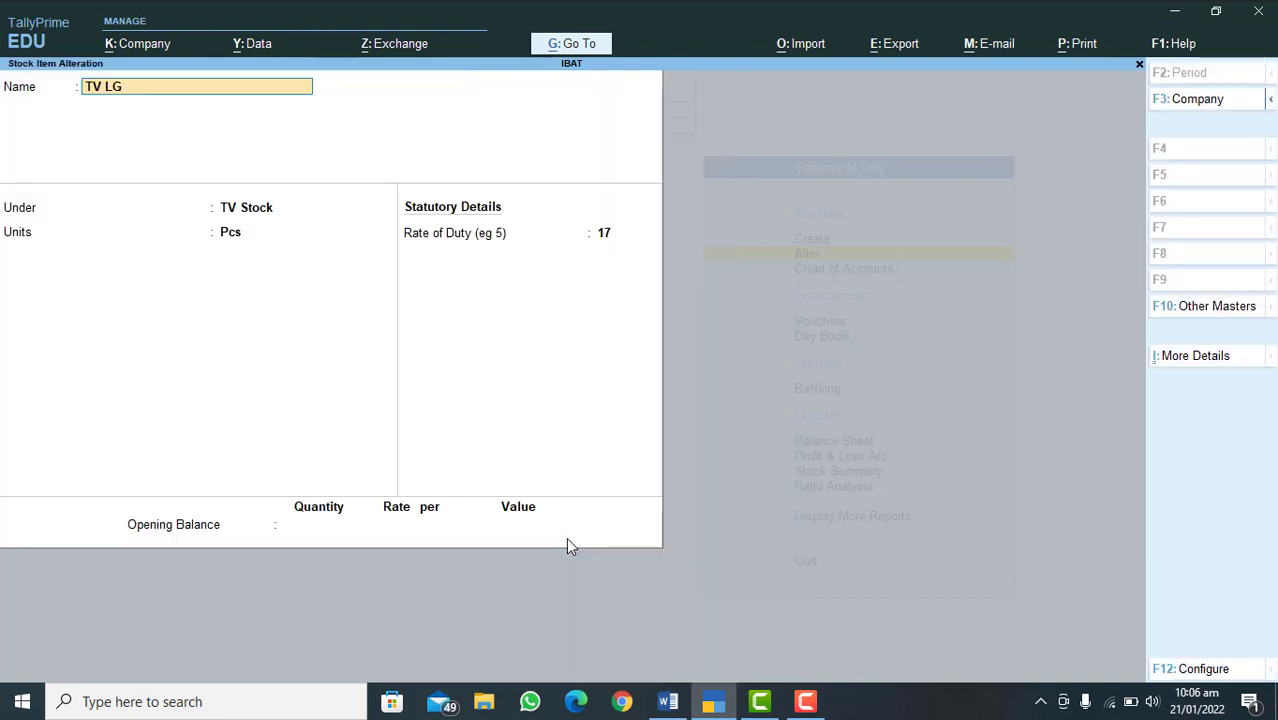
- Delete the existing stock item TV LG and start a new stock item named TV LG
key("alt+d")
key("y")
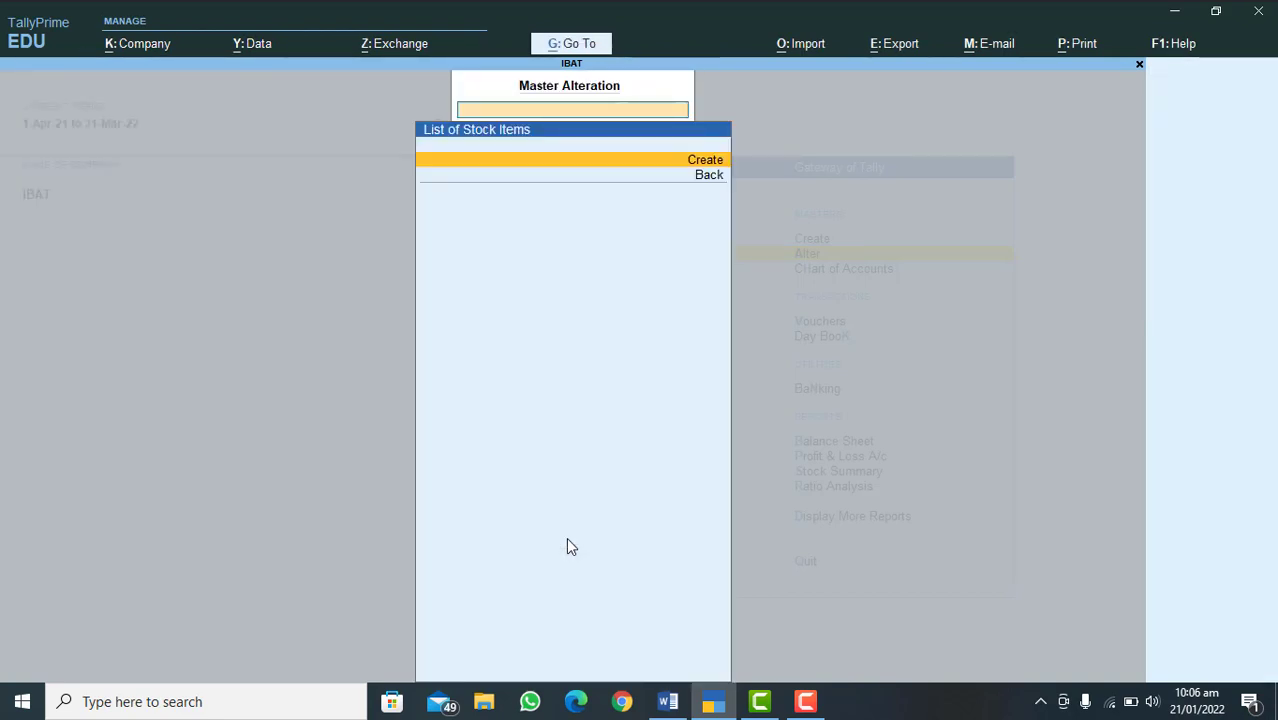
key("Return")
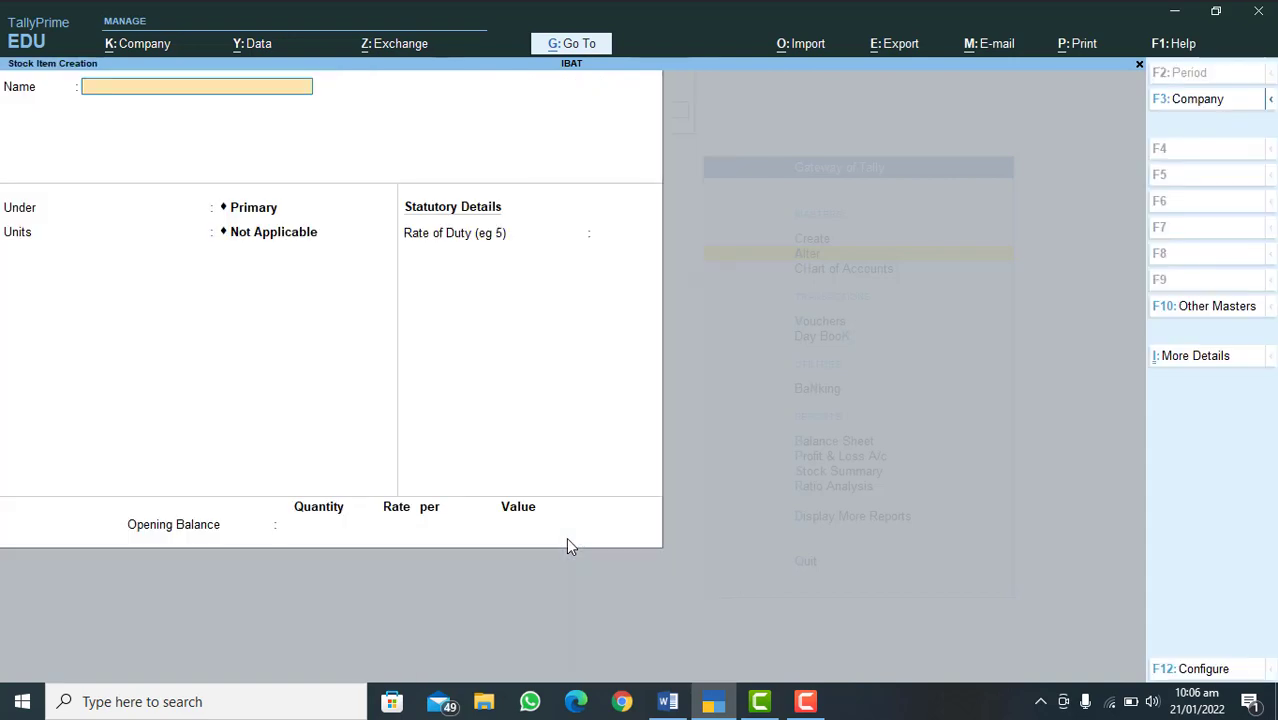
type("TV LG")
key("Return")
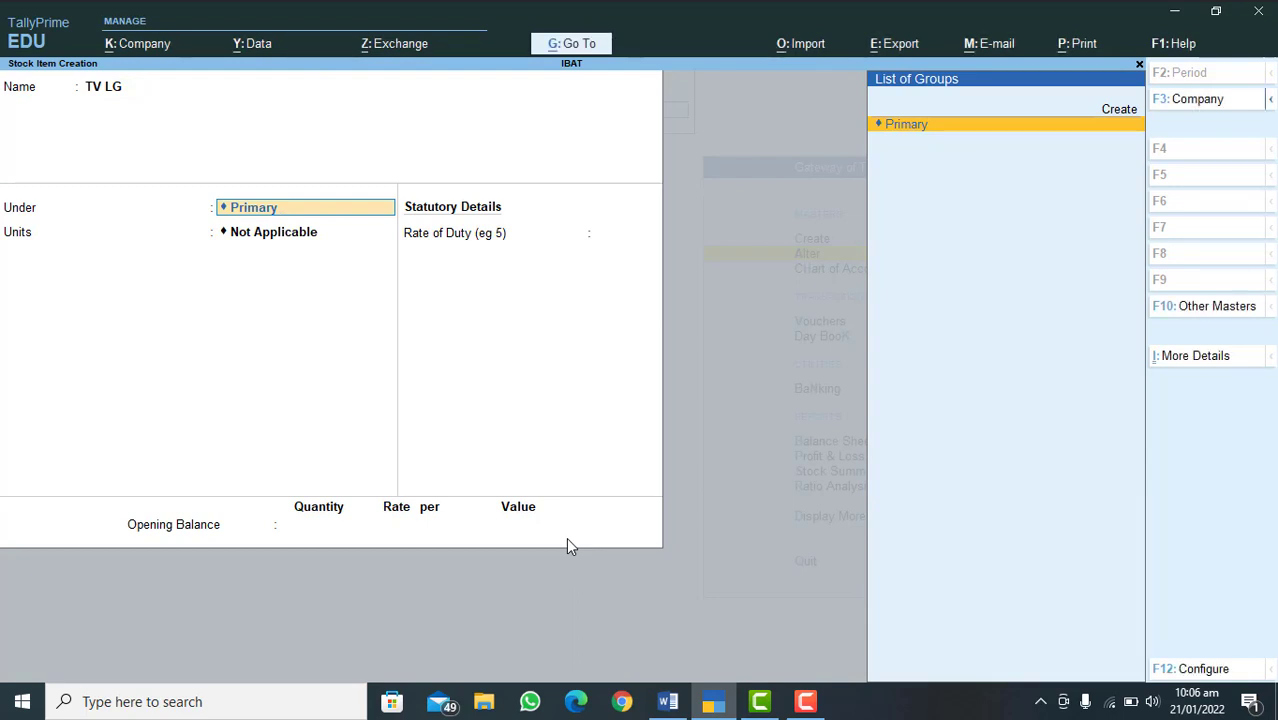
- Try to create a stock group named TV Stock, and return to the new stock item
key("Up")
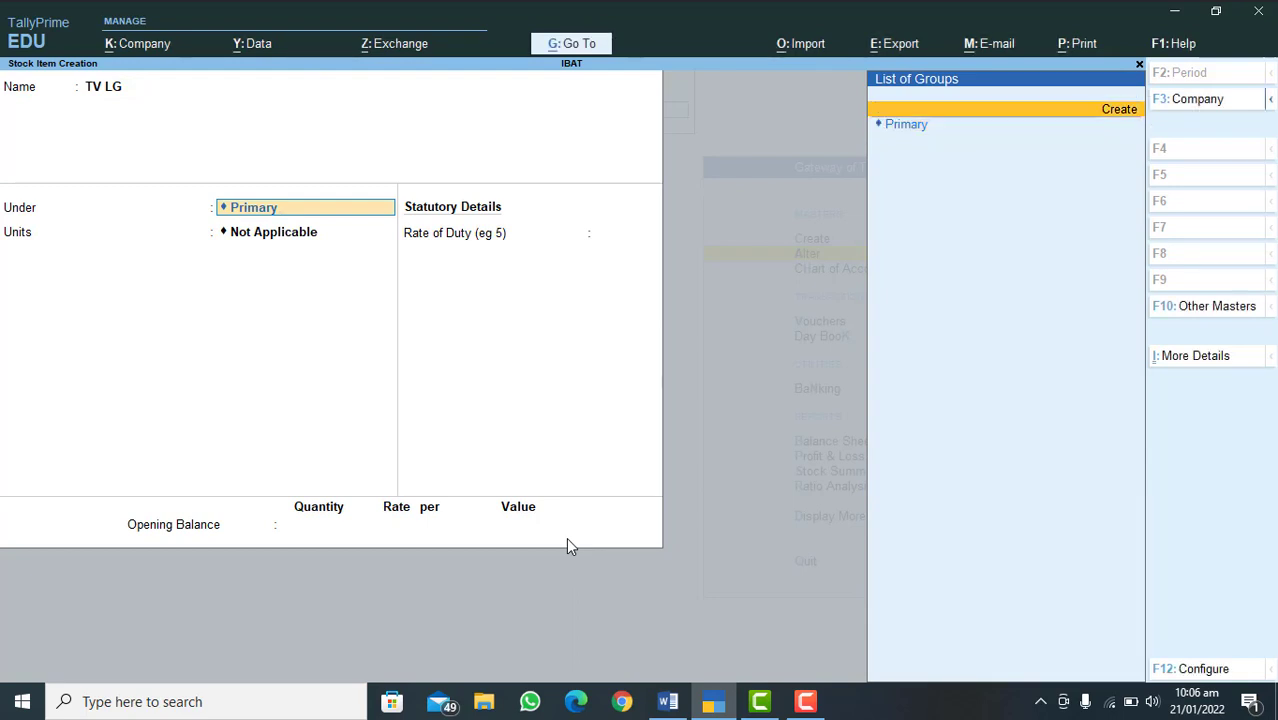
key("Return")
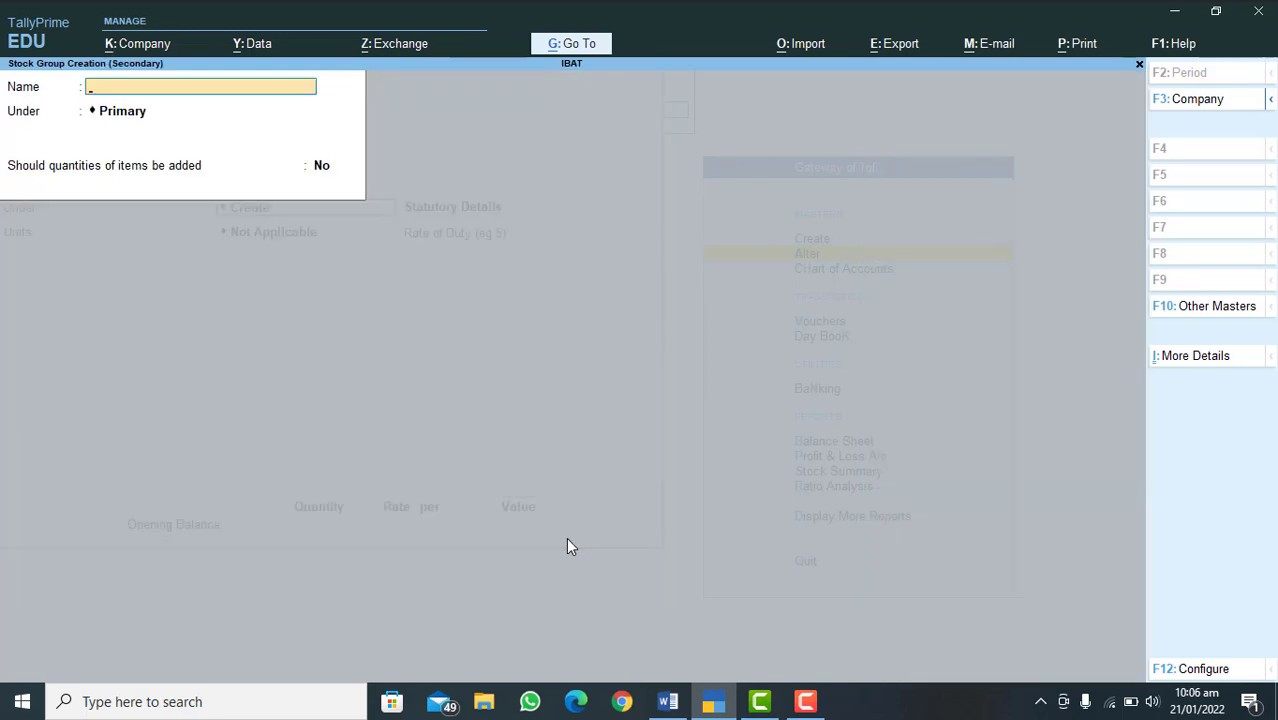
type("TV Stock")
key("Return")
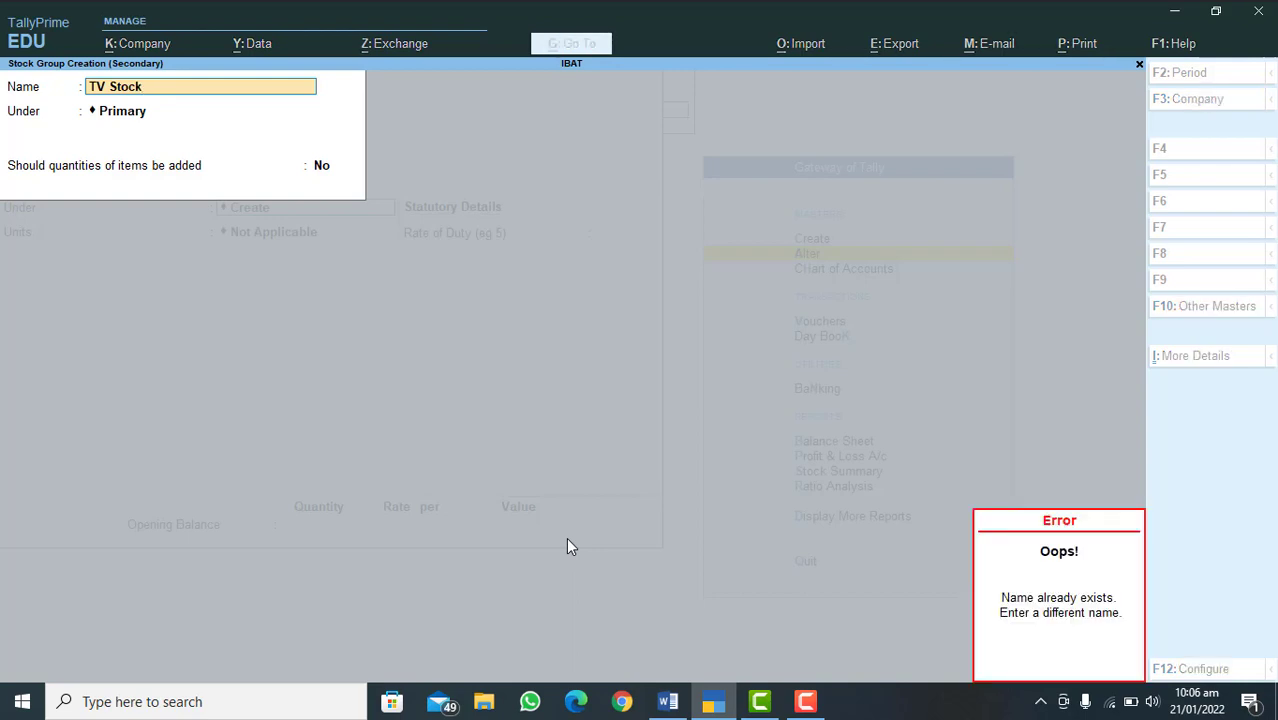
key("Return")
key("Return")
key("Escape")
key("Escape")
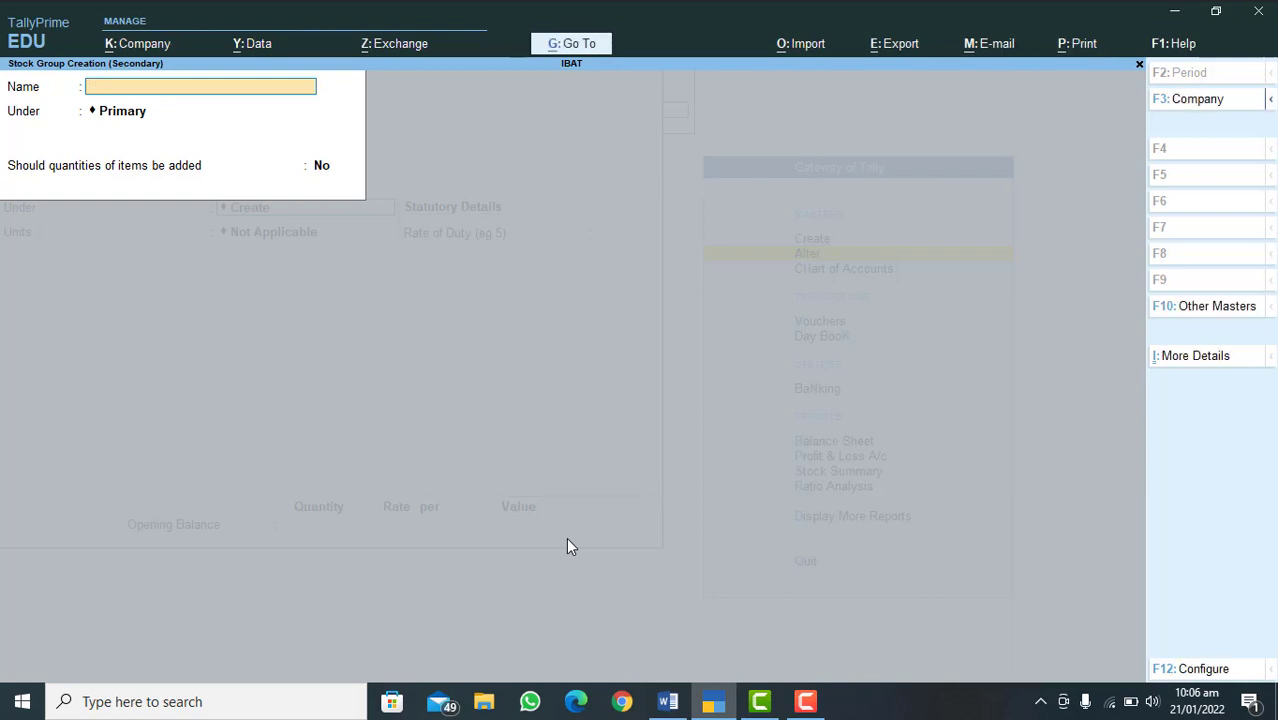
key("Escape")
key("Return")
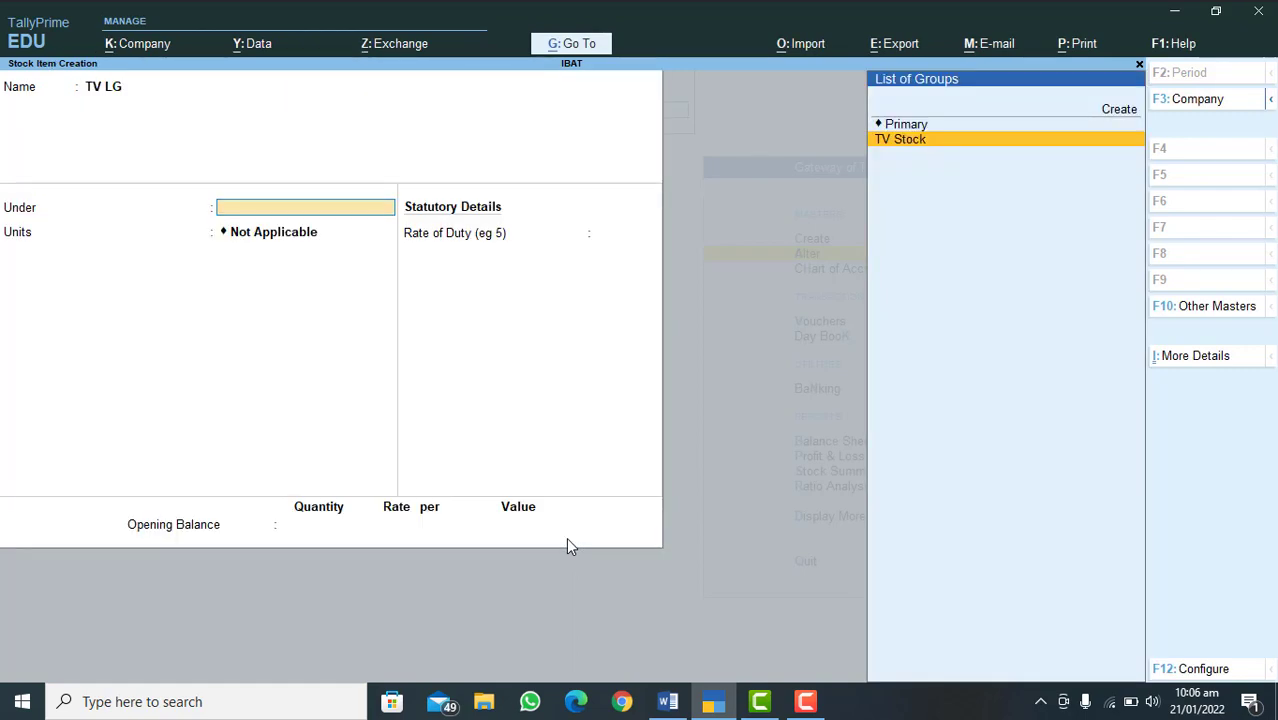
- Put TV LG under TV Stock with unit Pcs and rate of duty 17, save it and return to the Gateway of Tally
key("Return")
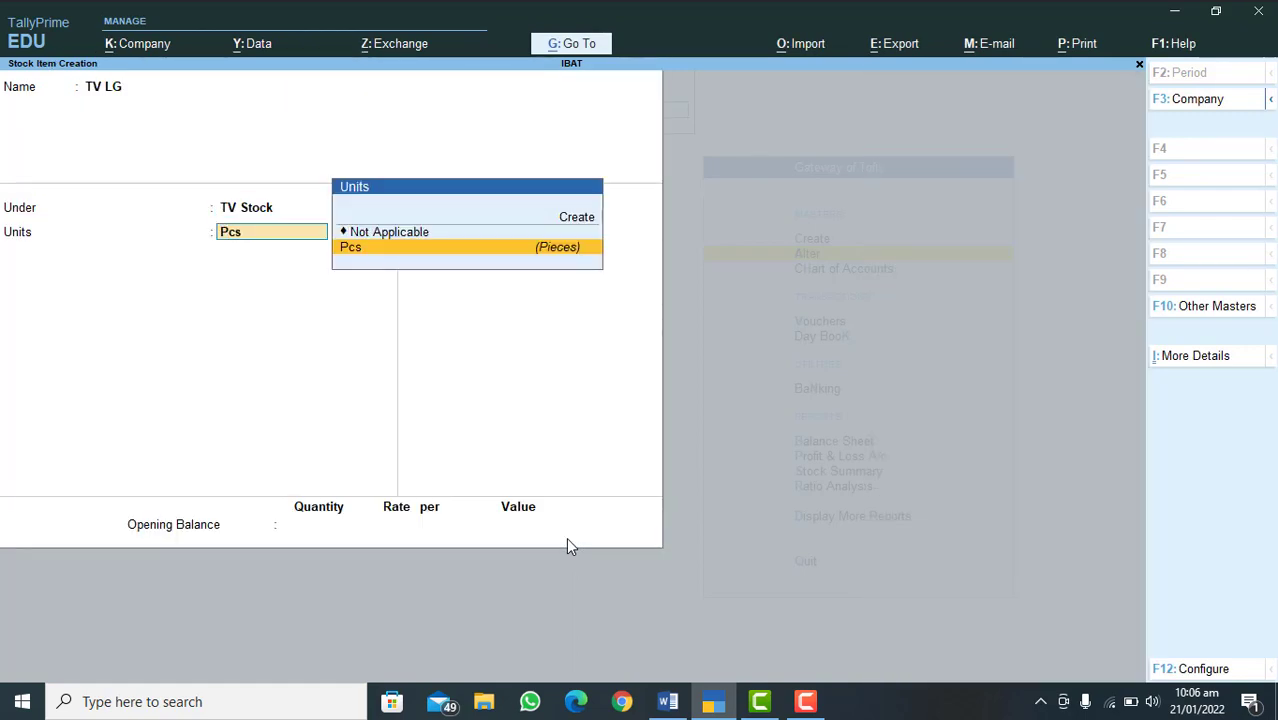
key("Return")
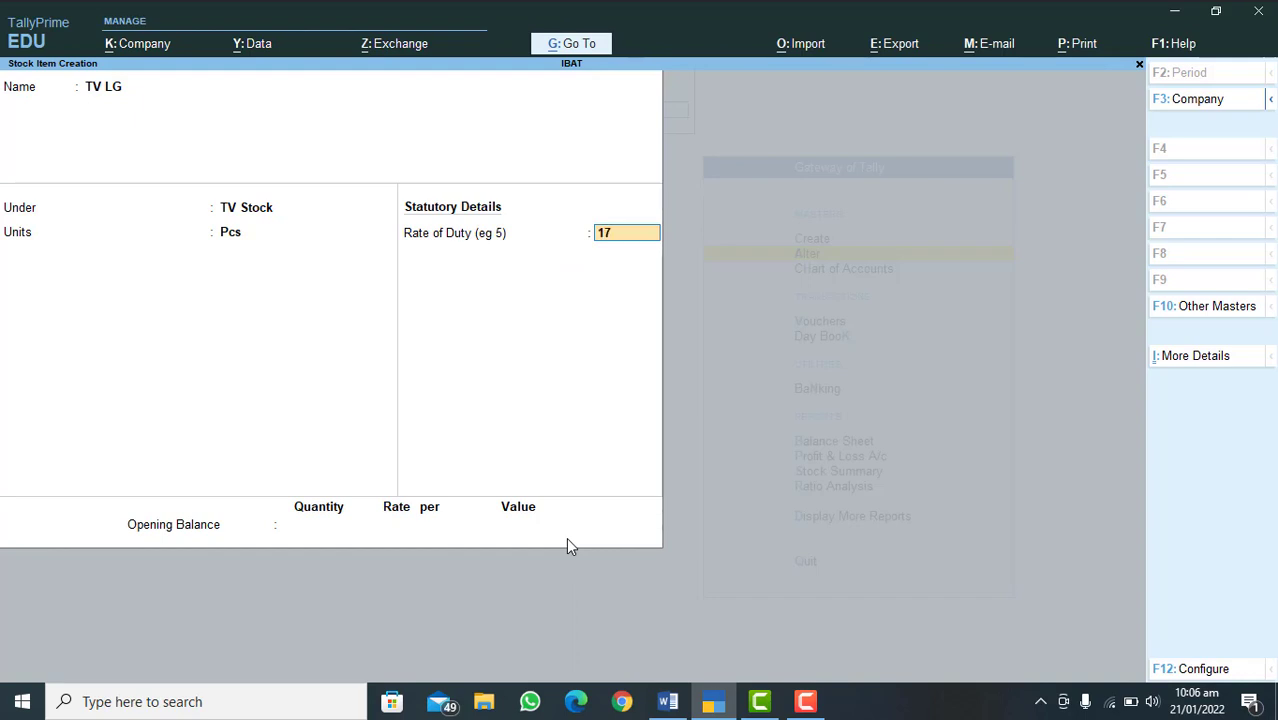
key("Return")
key("Return")
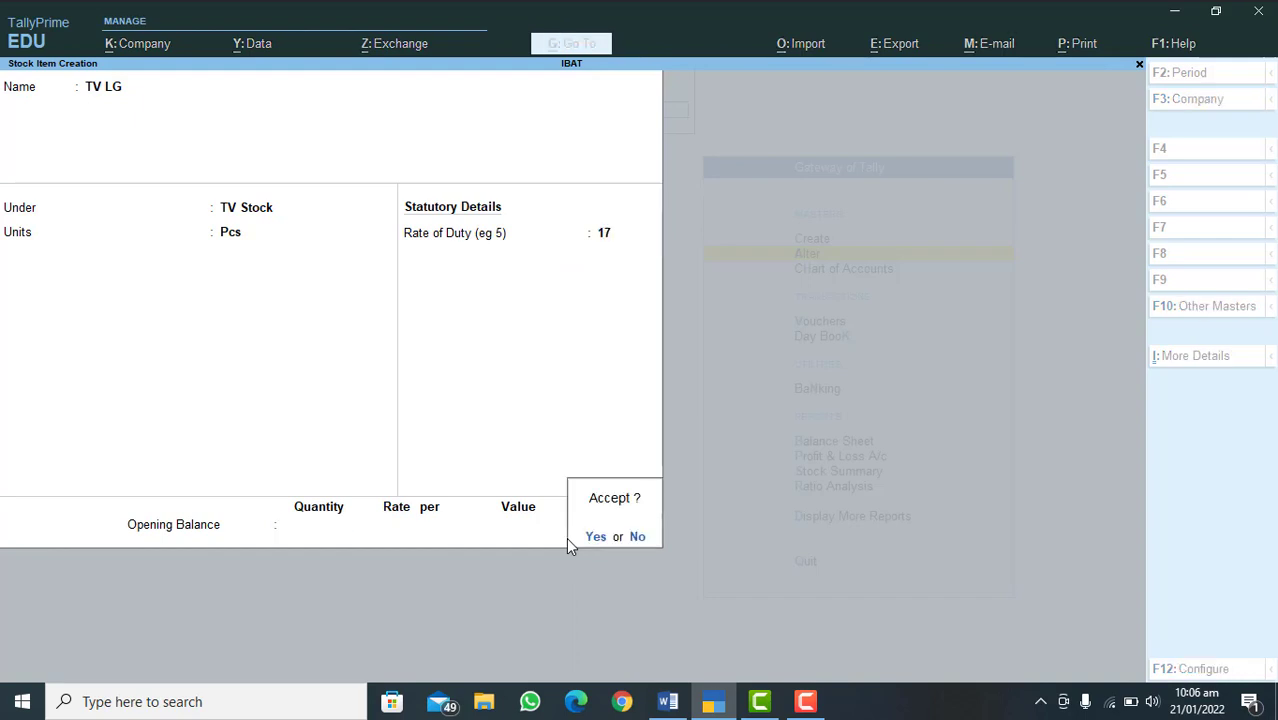
key("Return")
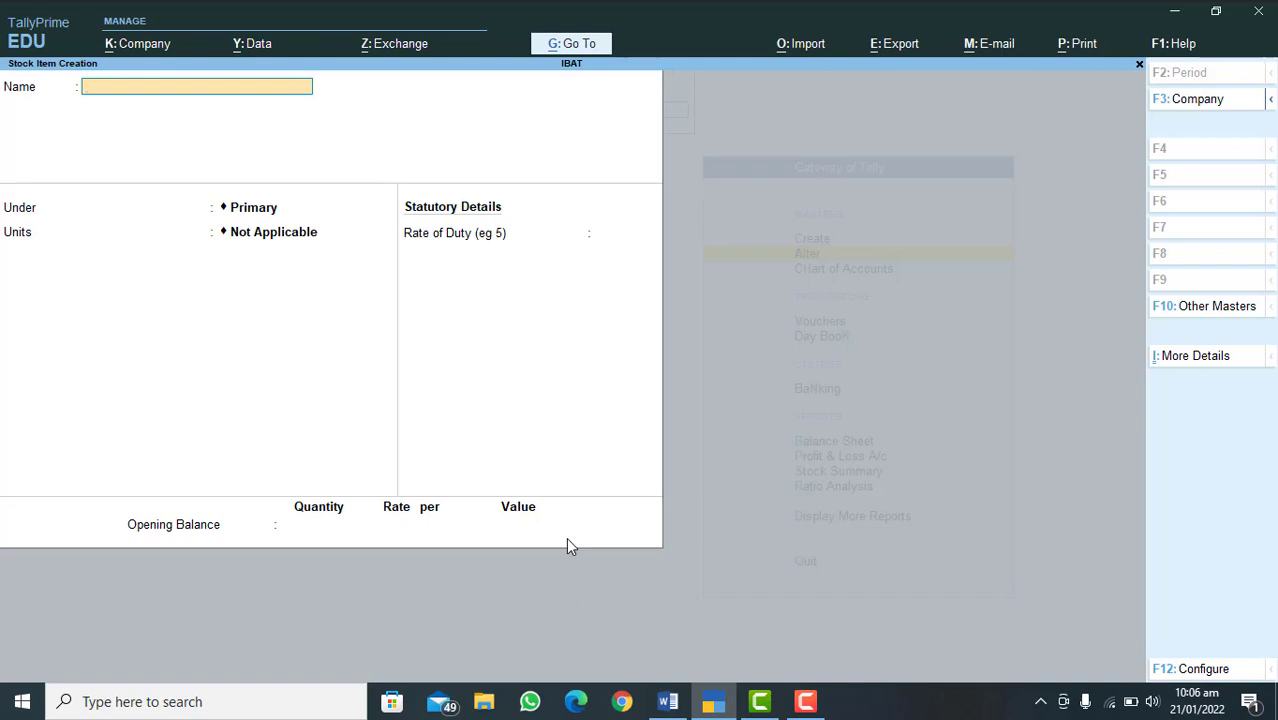
key("Escape")
key("Escape")
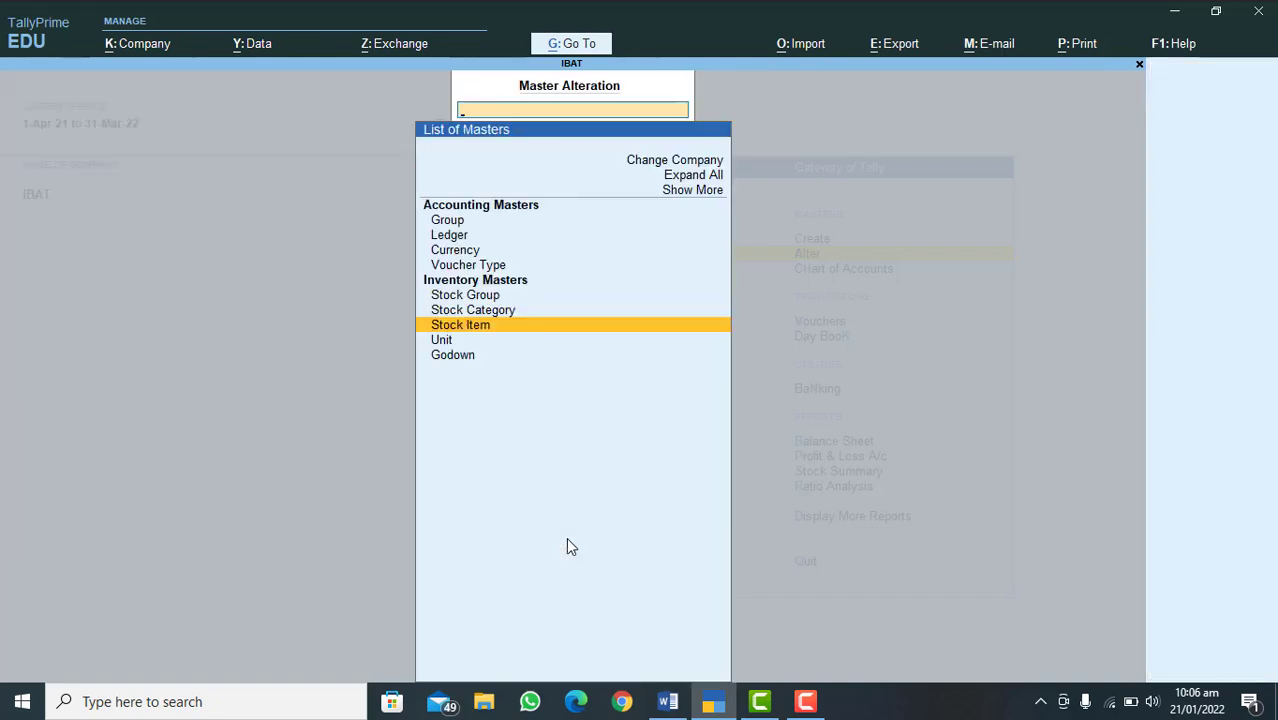
key("Escape")
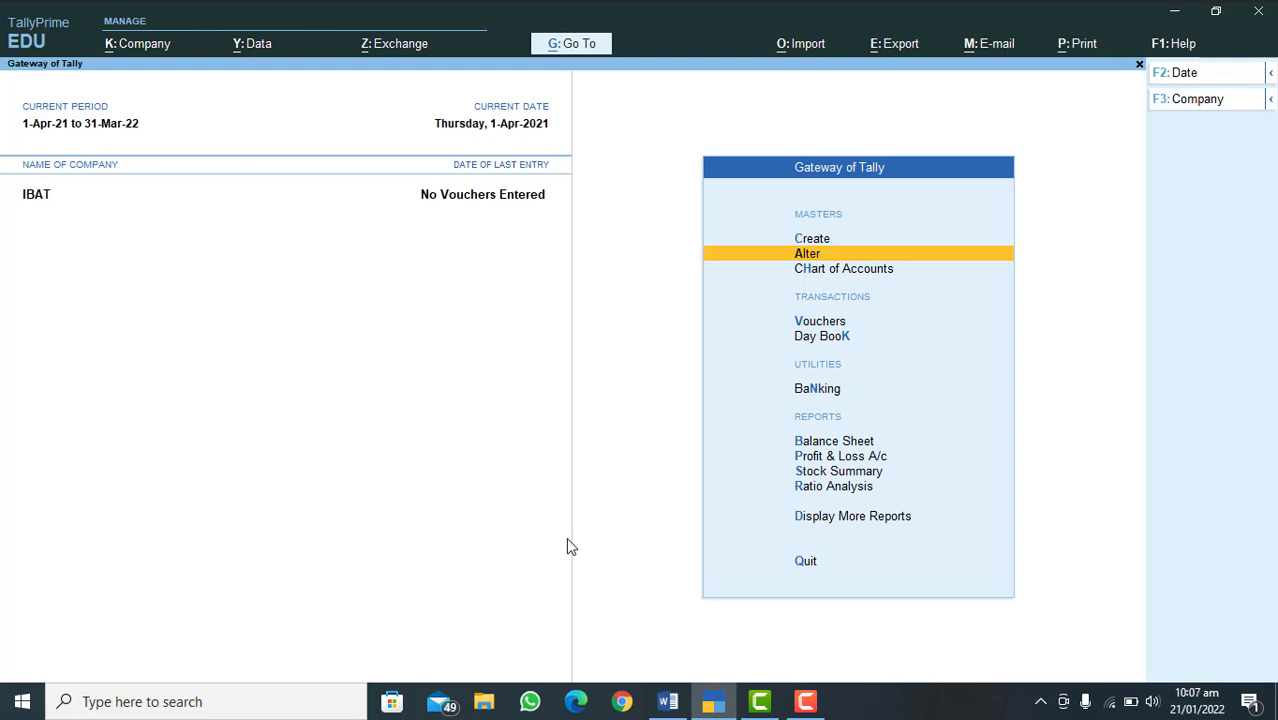
key("Down")
key("Down")
key("Down")
key("Up")
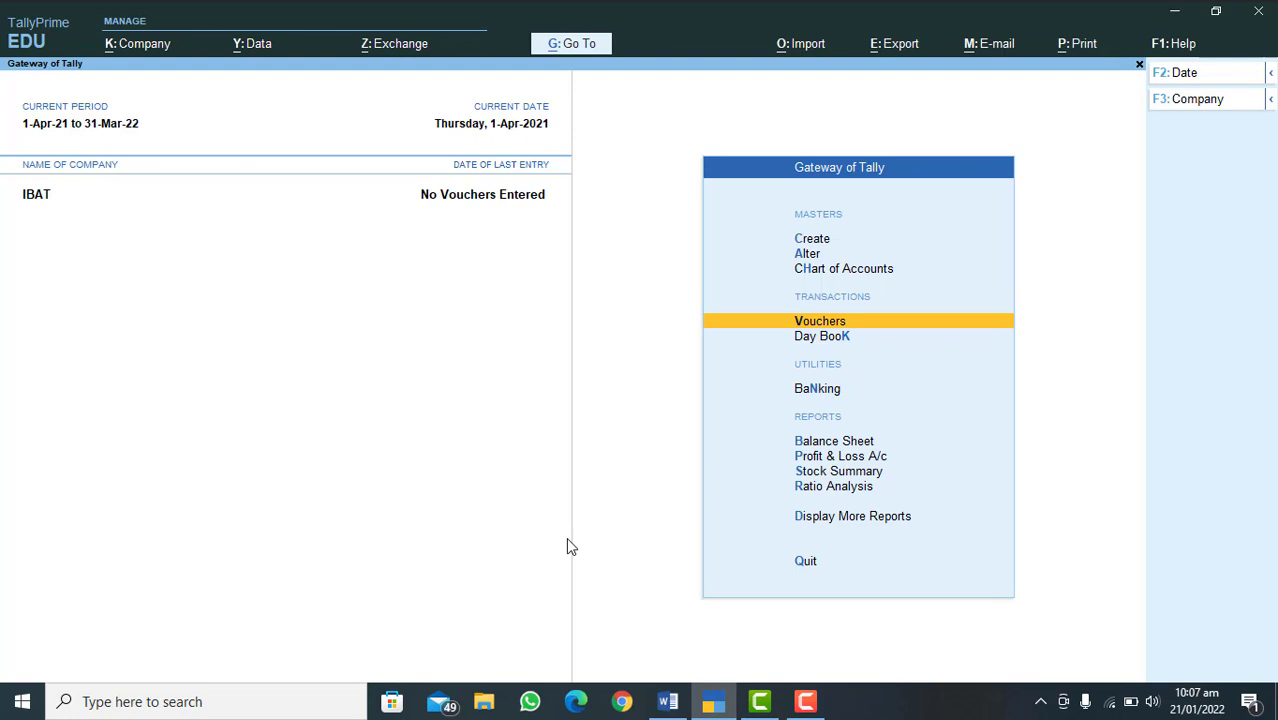
key("Return")
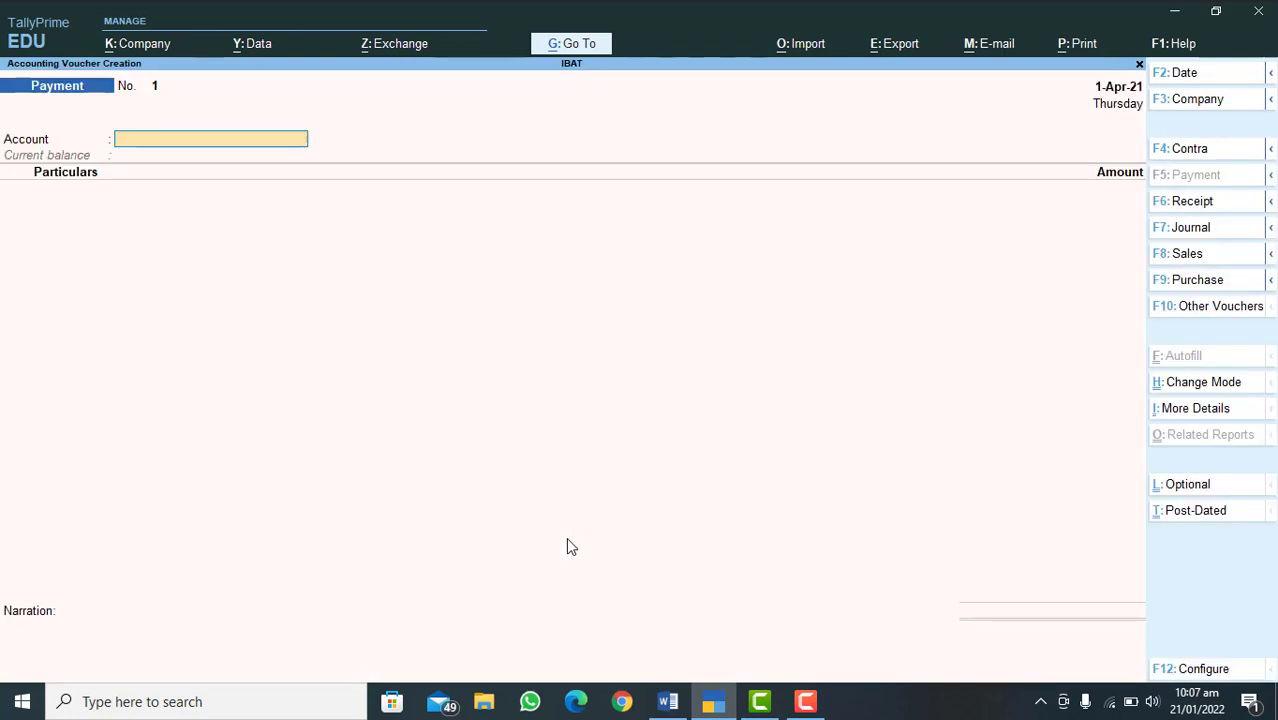
left_click(1199, 285)
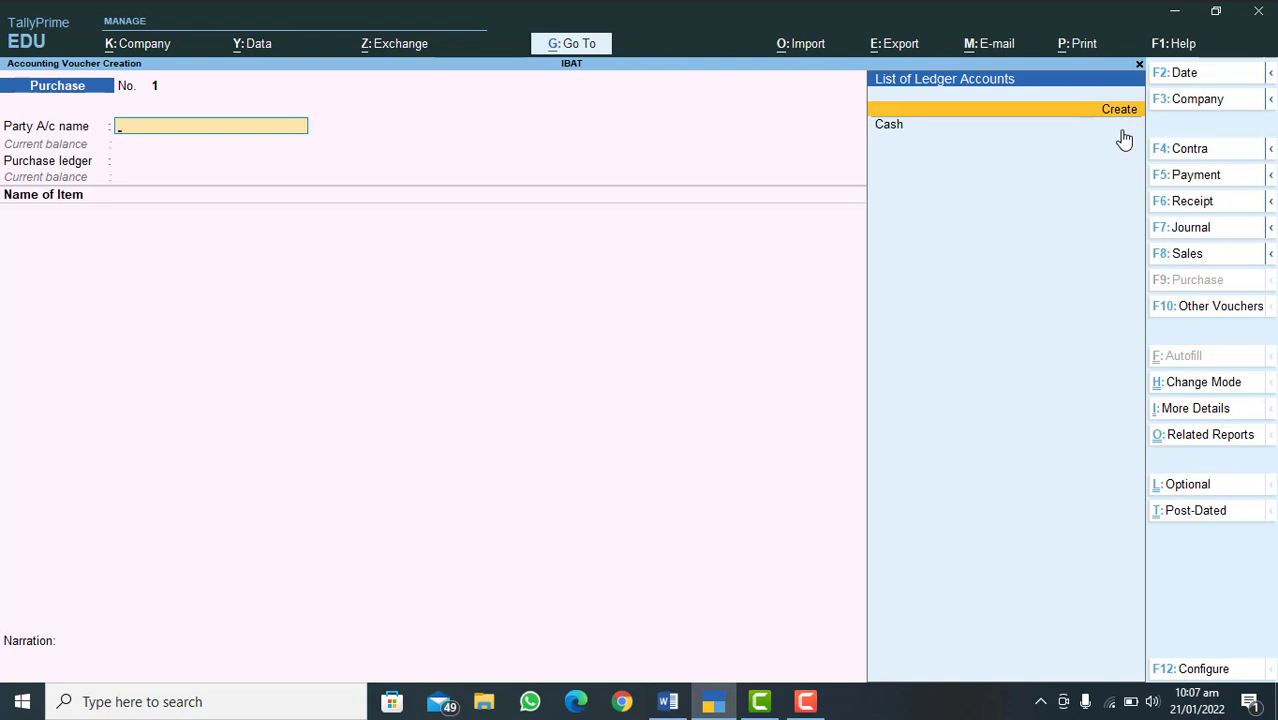
key("Escape")
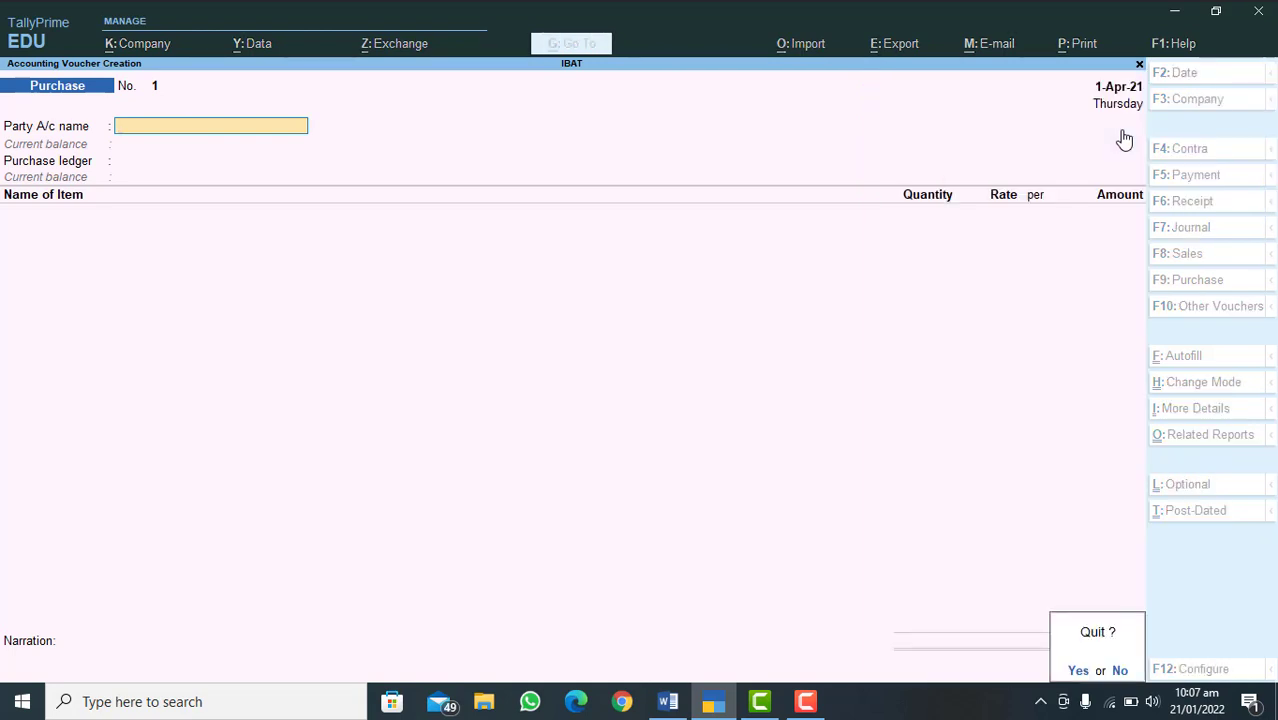
key("y")
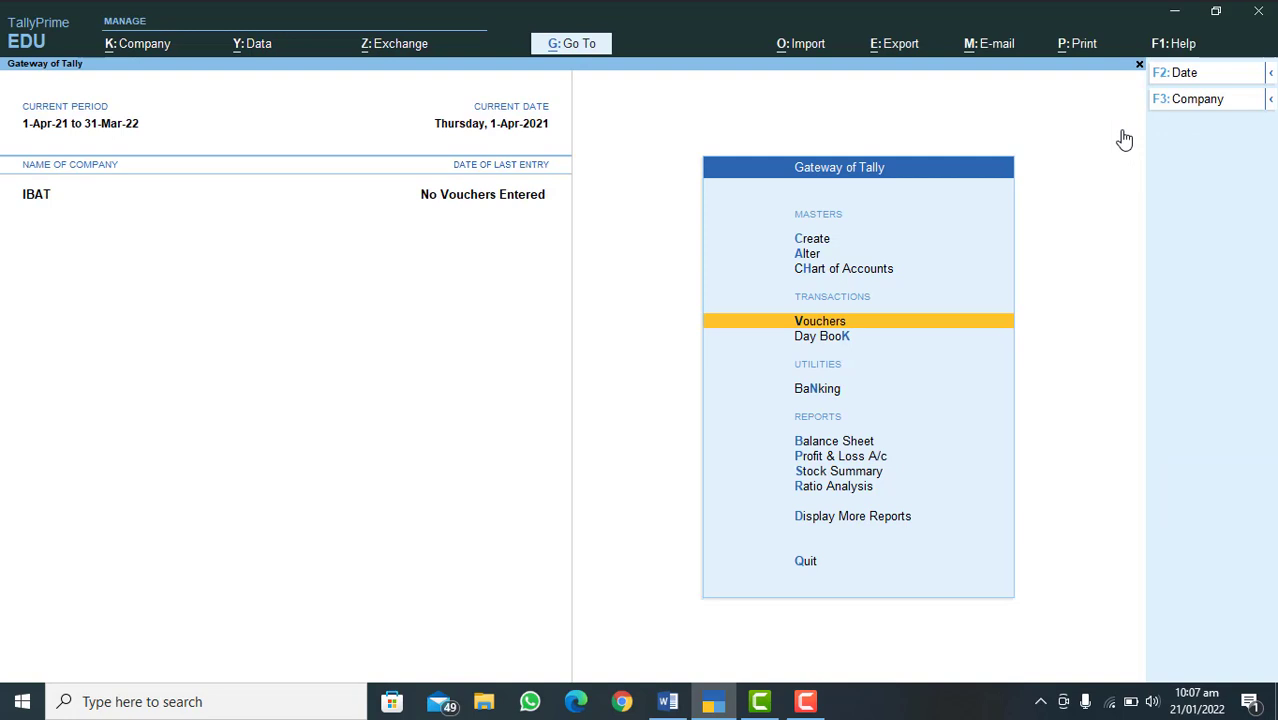
- Examine the list of ledgers available for alteration, and return to the Gateway of Tally
key("Up")
key("Up")
key("Return")
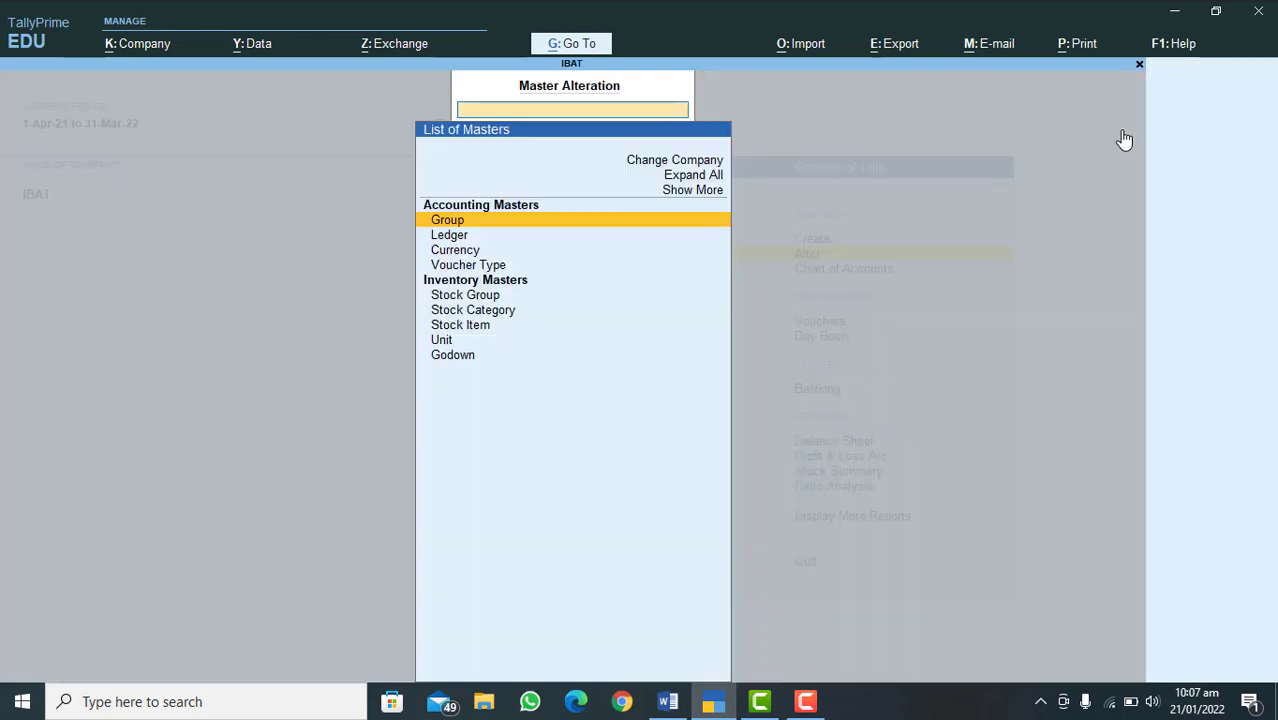
key("Down")
key("Down")
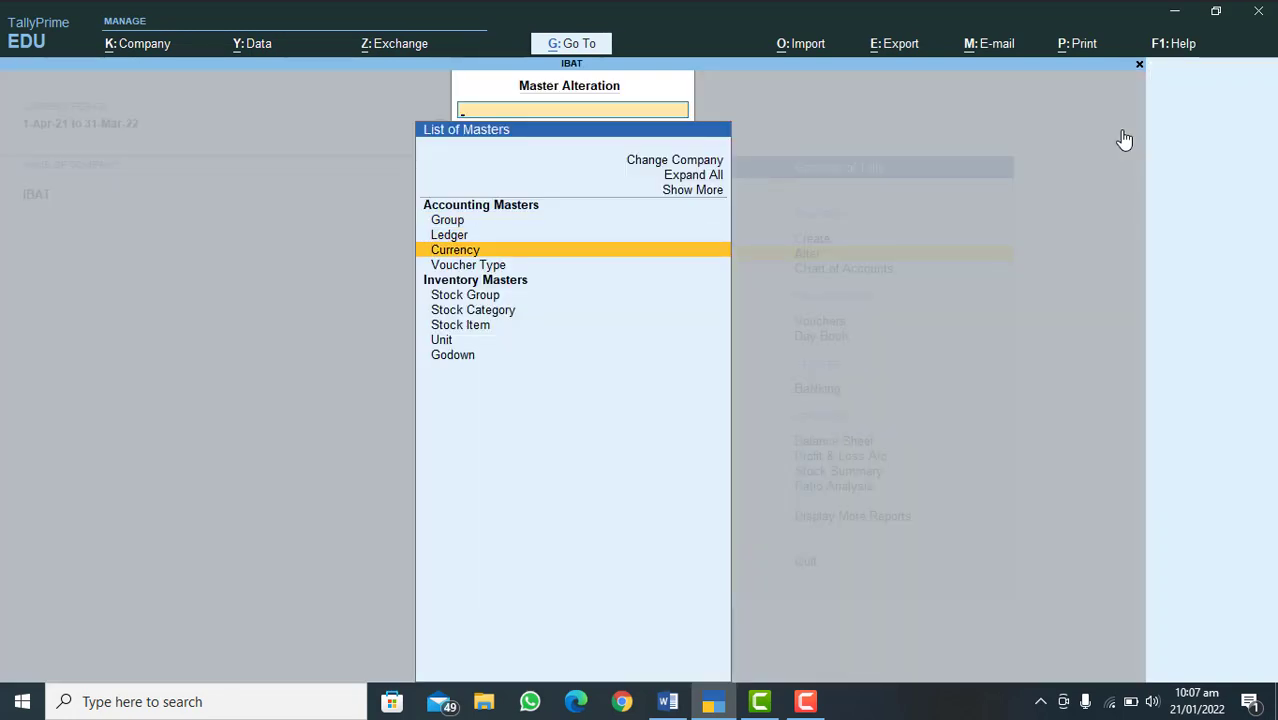
key("Up")
key("Return")
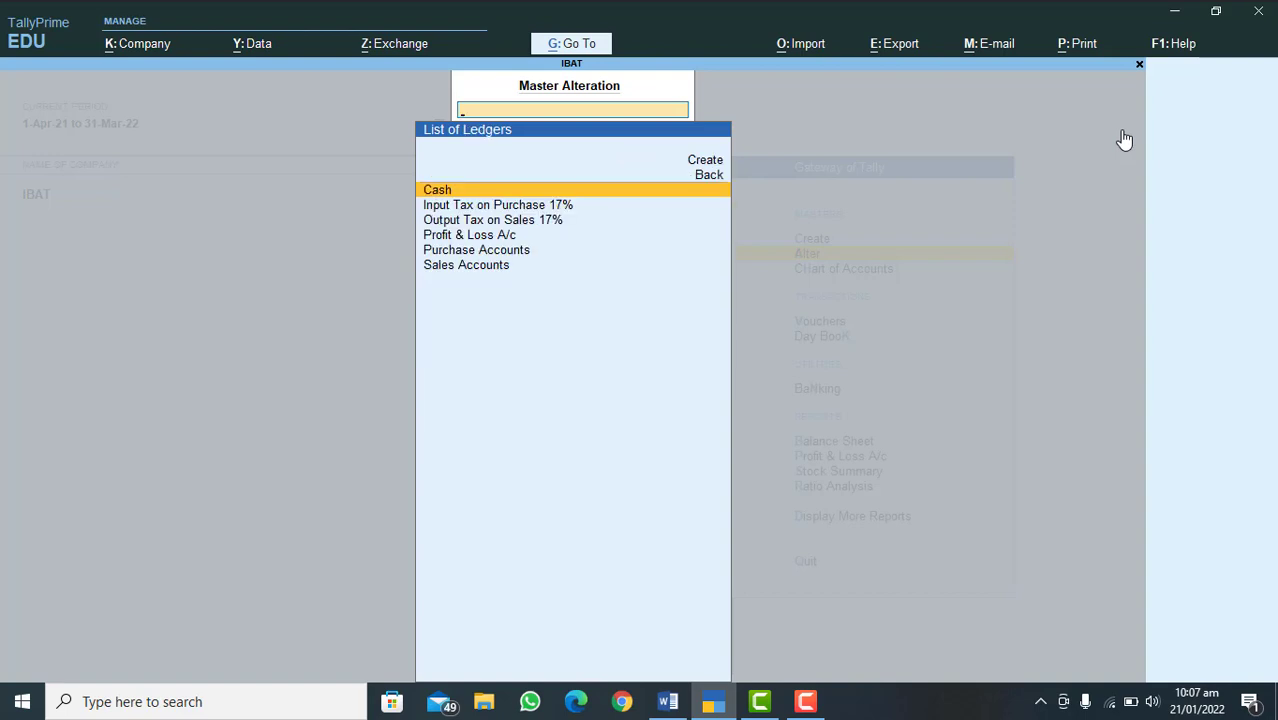
key("Down")
key("Down")
key("Down")
key("Down")
key("Down")
key("Up")
key("Up")
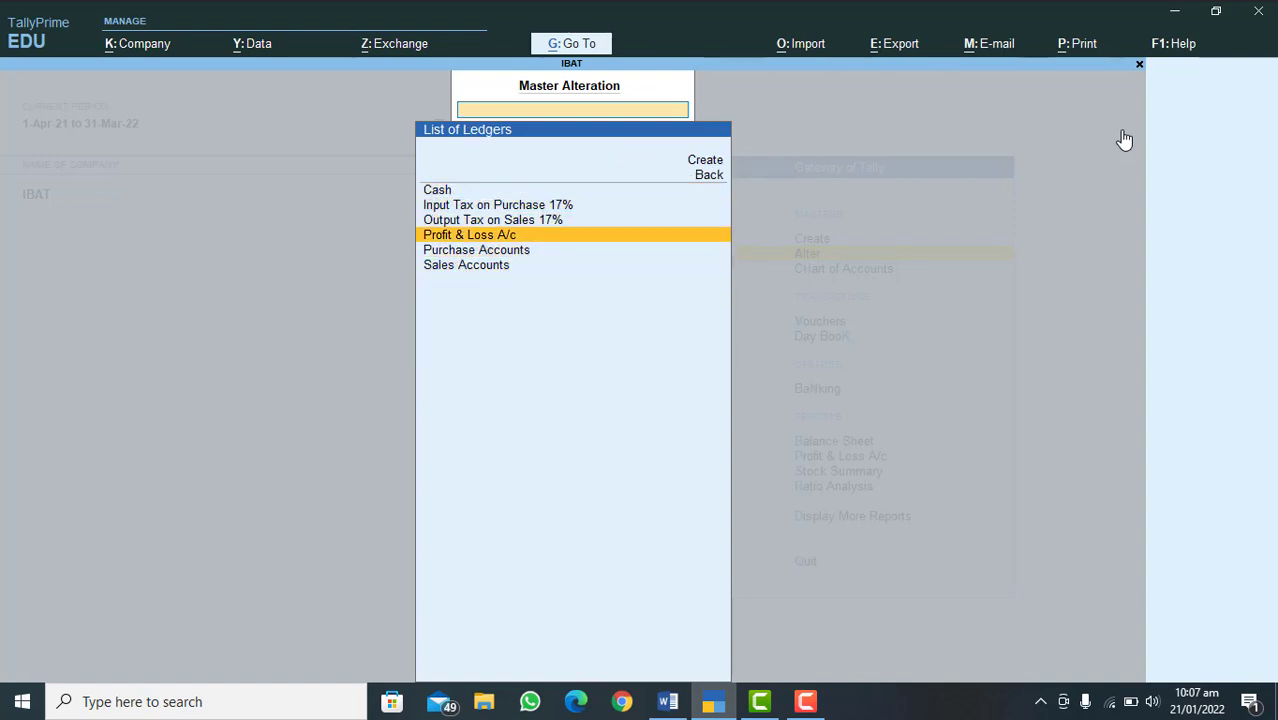
key("Up")
key("Up")
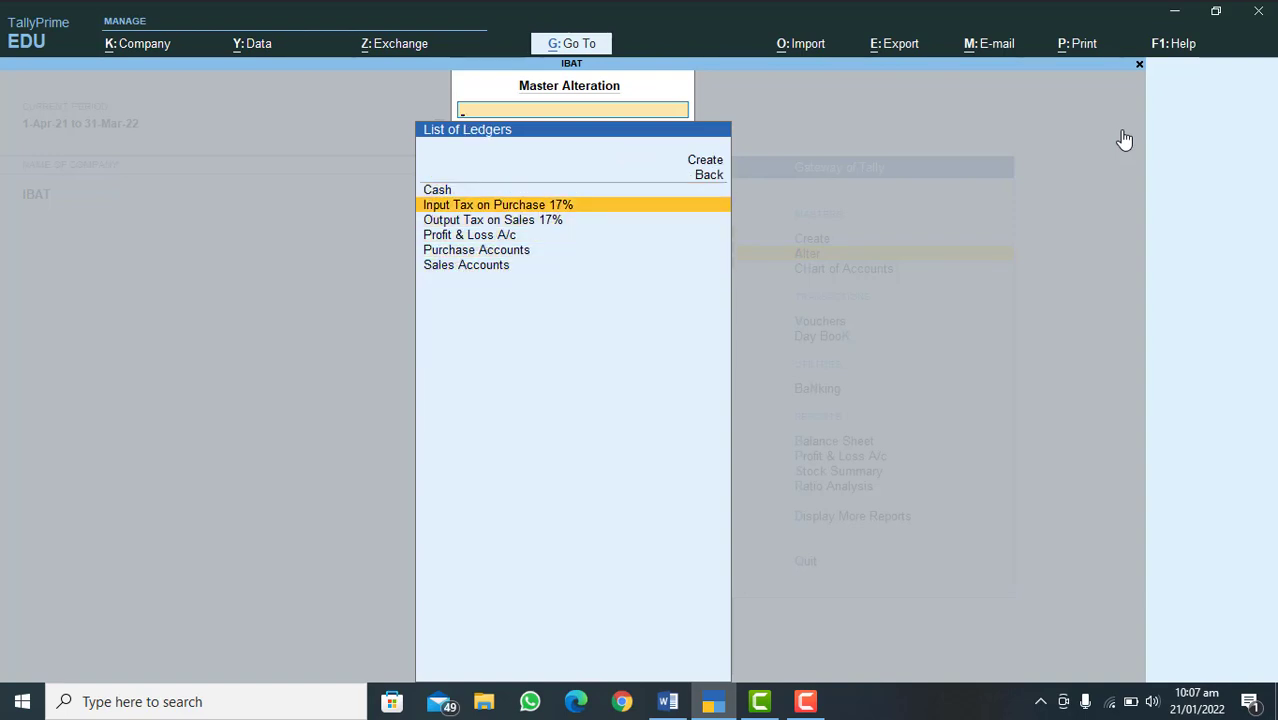
key("Escape")
key("Escape")
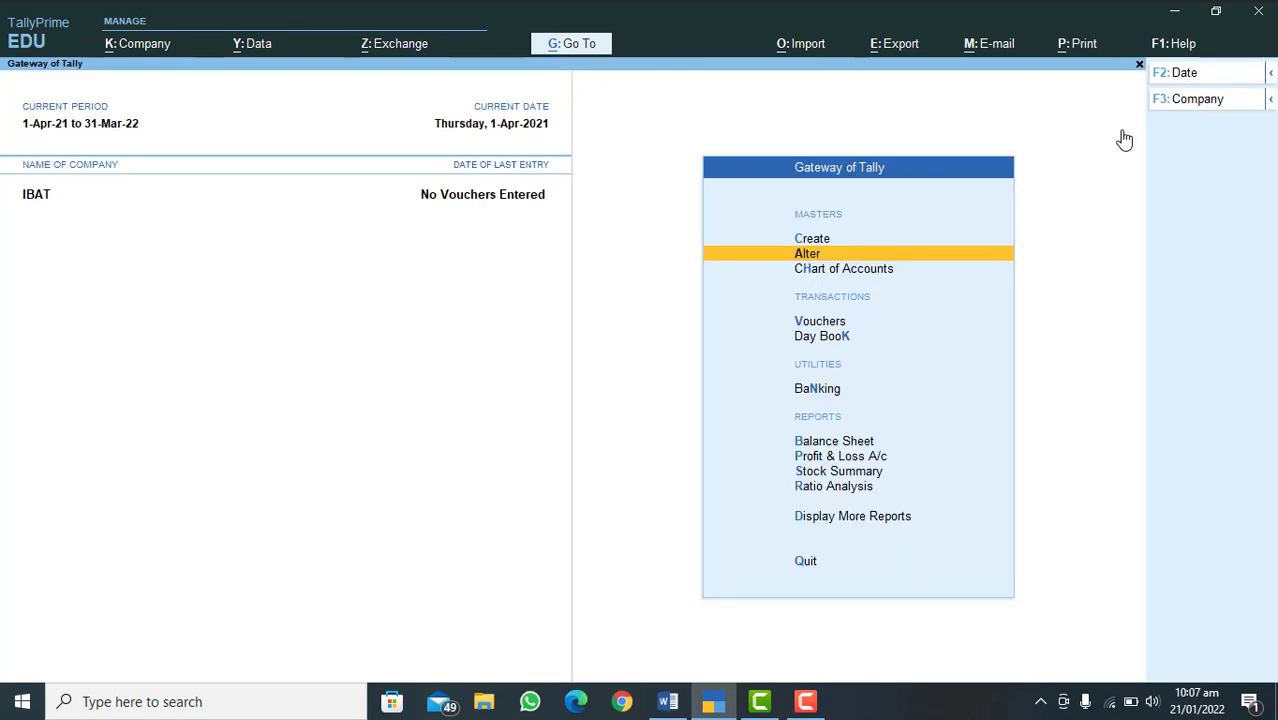
- Start a new ledger named C-East
key("Up")
key("Return")
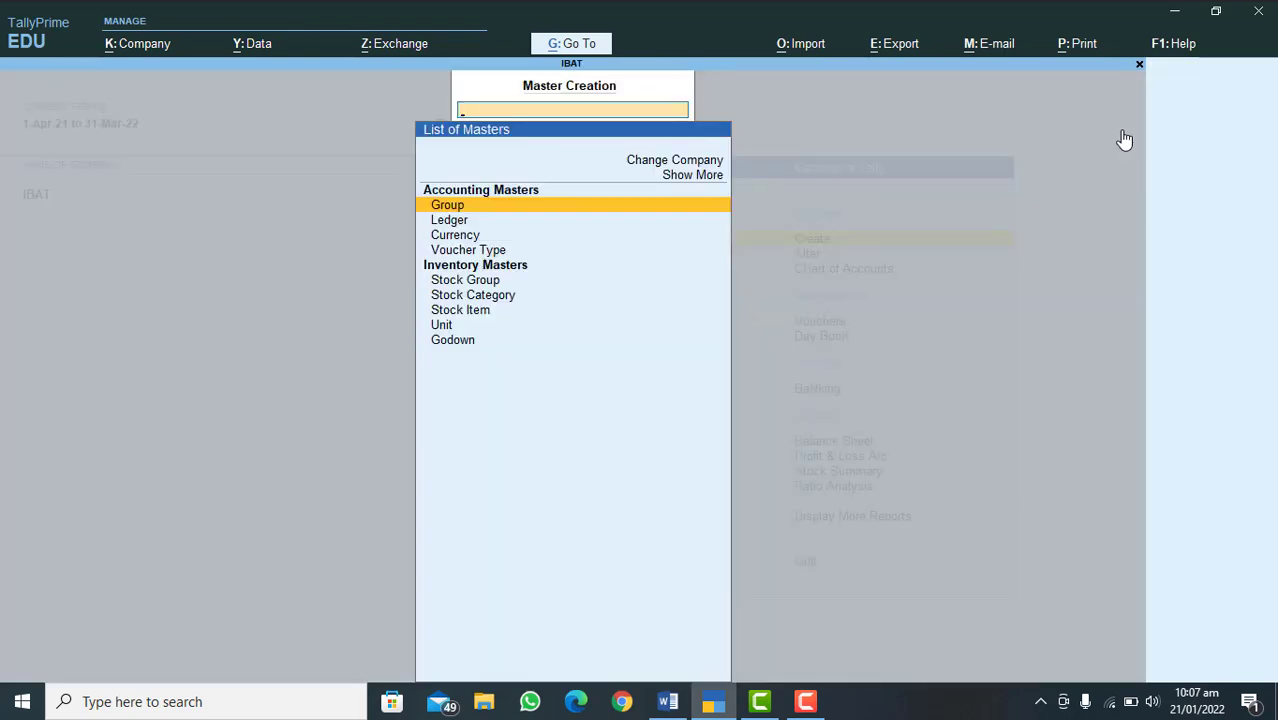
key("Down")
key("Return")
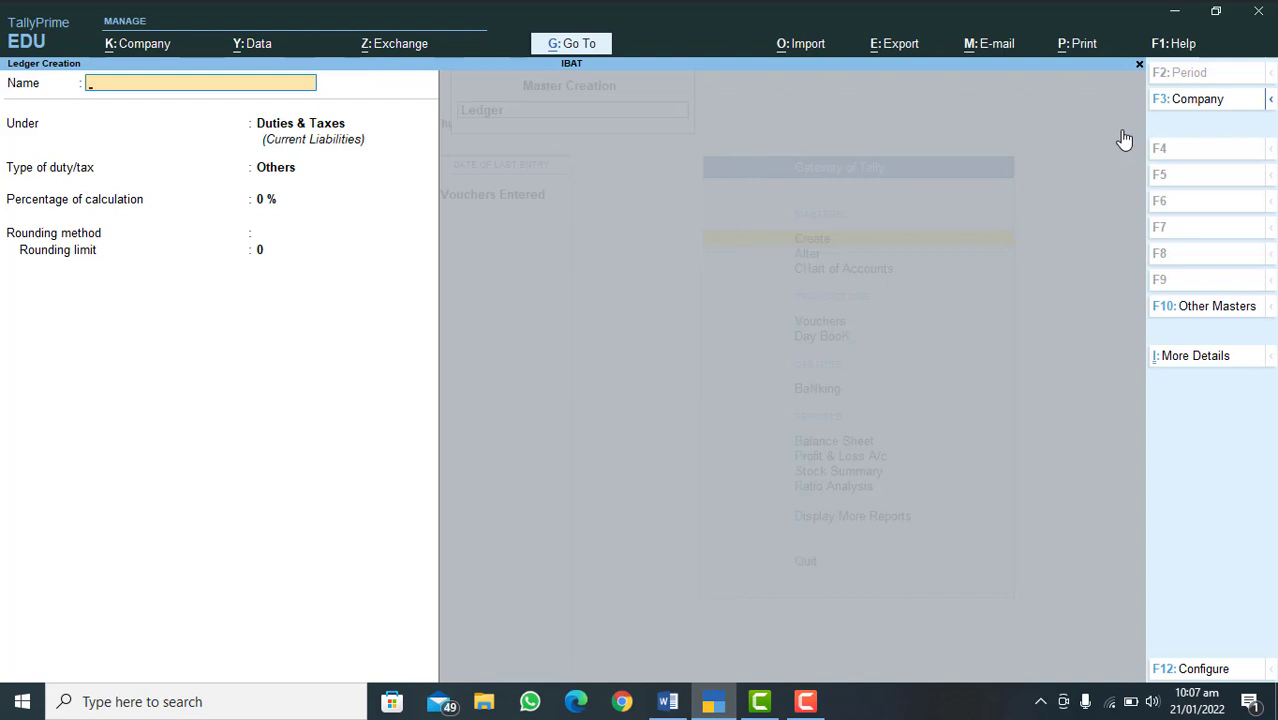
type("C-East")
key("Return")
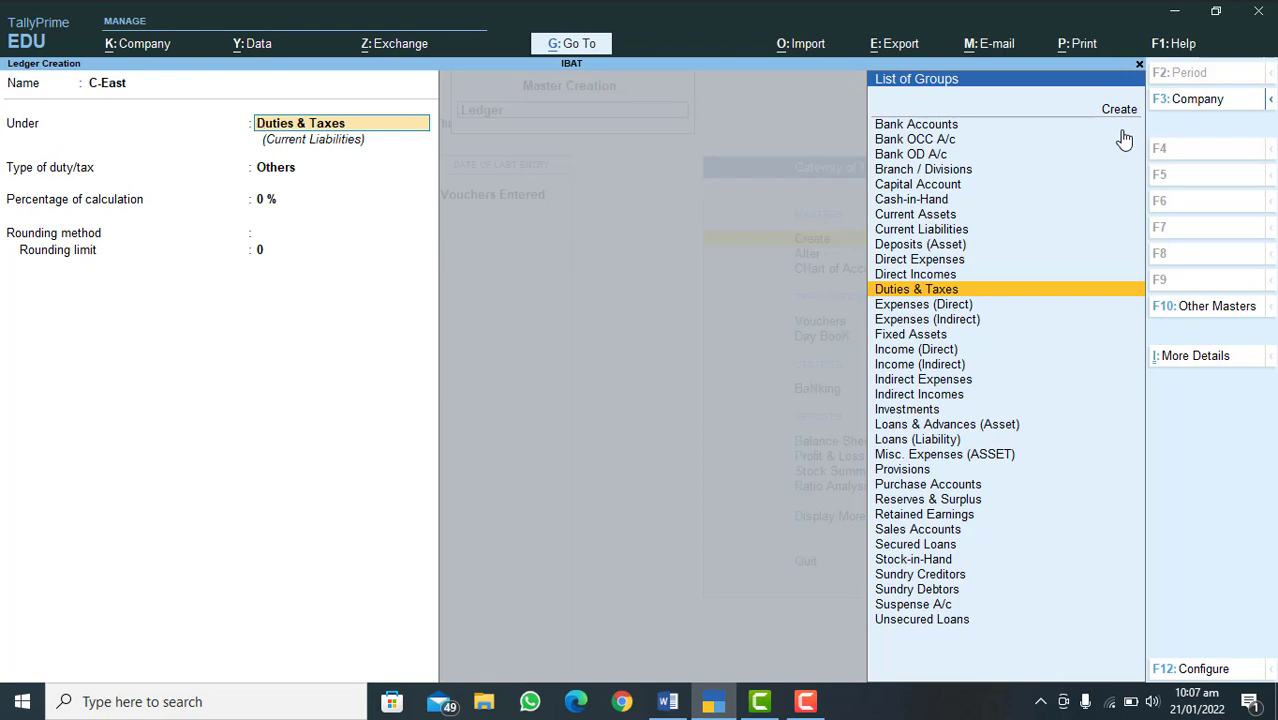
- Place the C-East ledger under Sundry Debtors and save it
type("S")
key("Down")
key("Down")
key("Down")
key("Down")
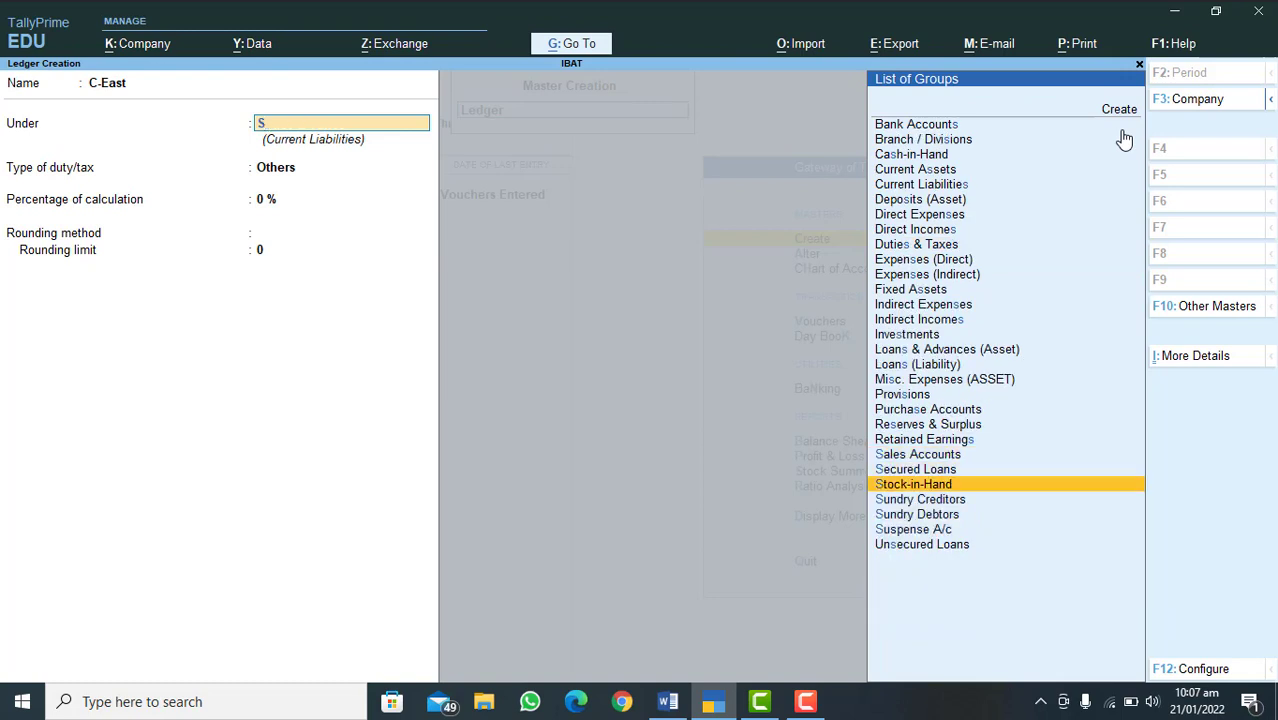
key("Return")
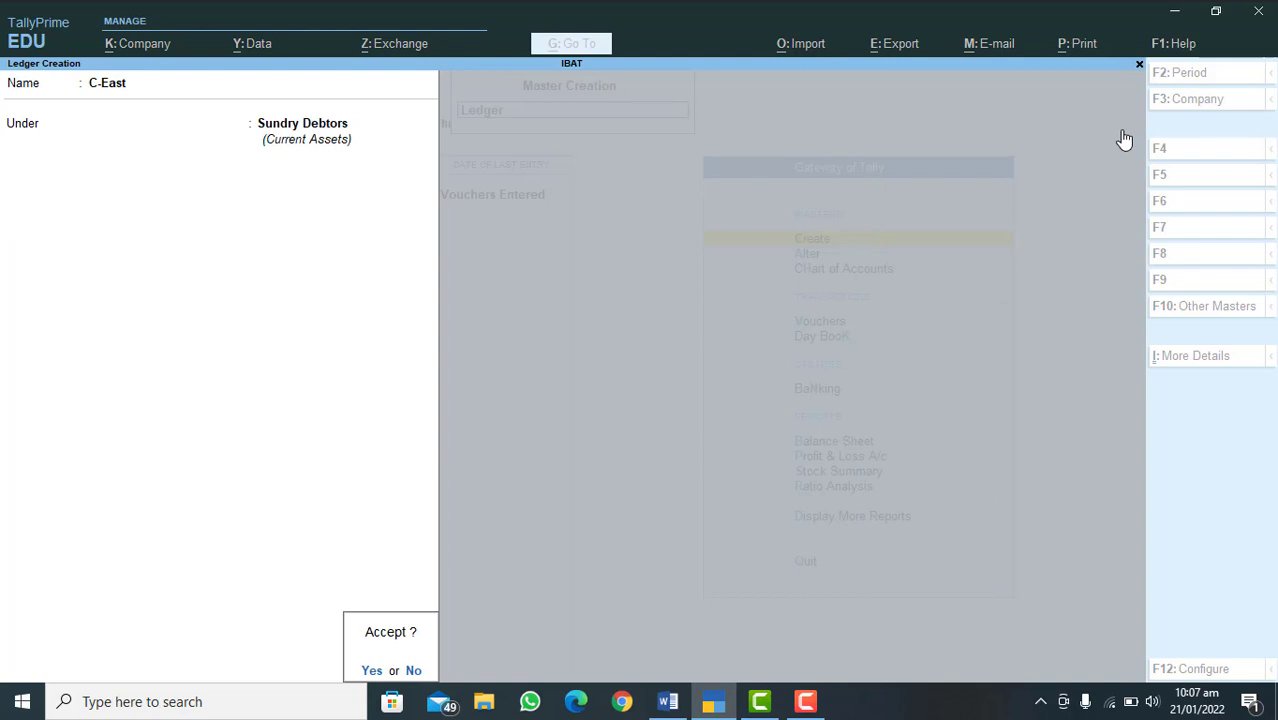
key("Return")
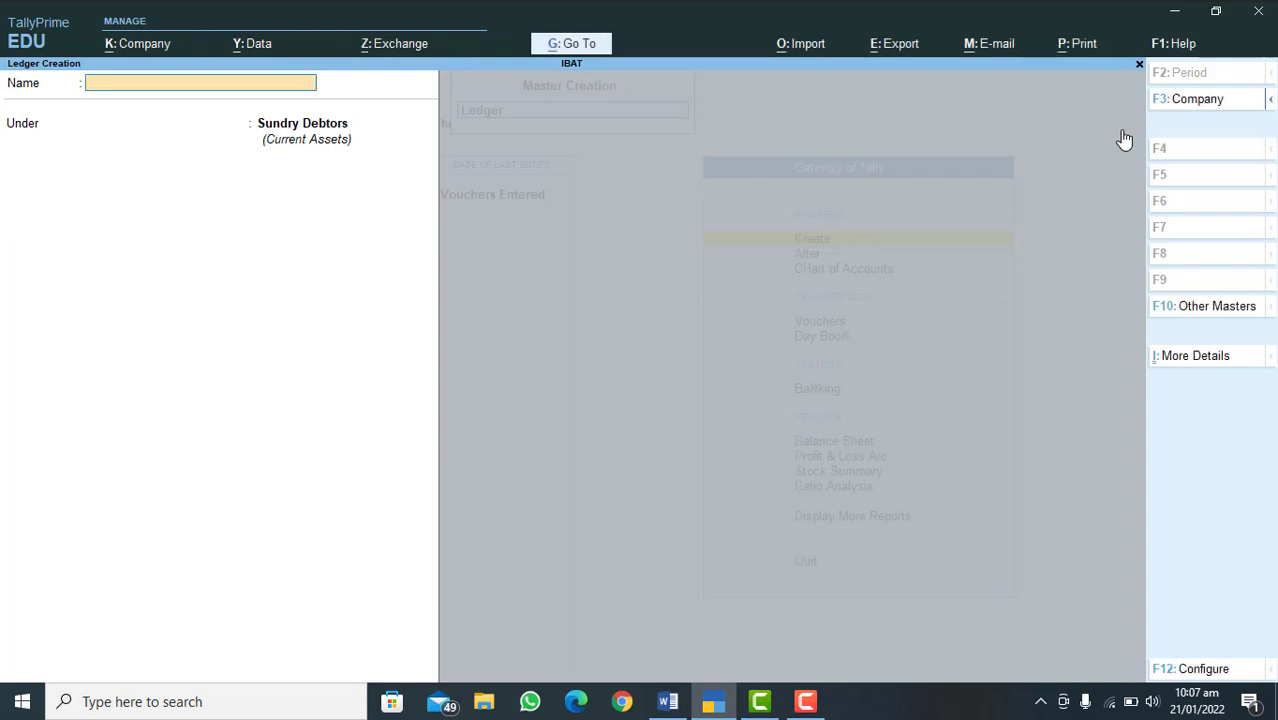
- Create a ledger named S-West under Sundry Creditors, save it and return to the Gateway of Tally
type("S-West")
key("Return")
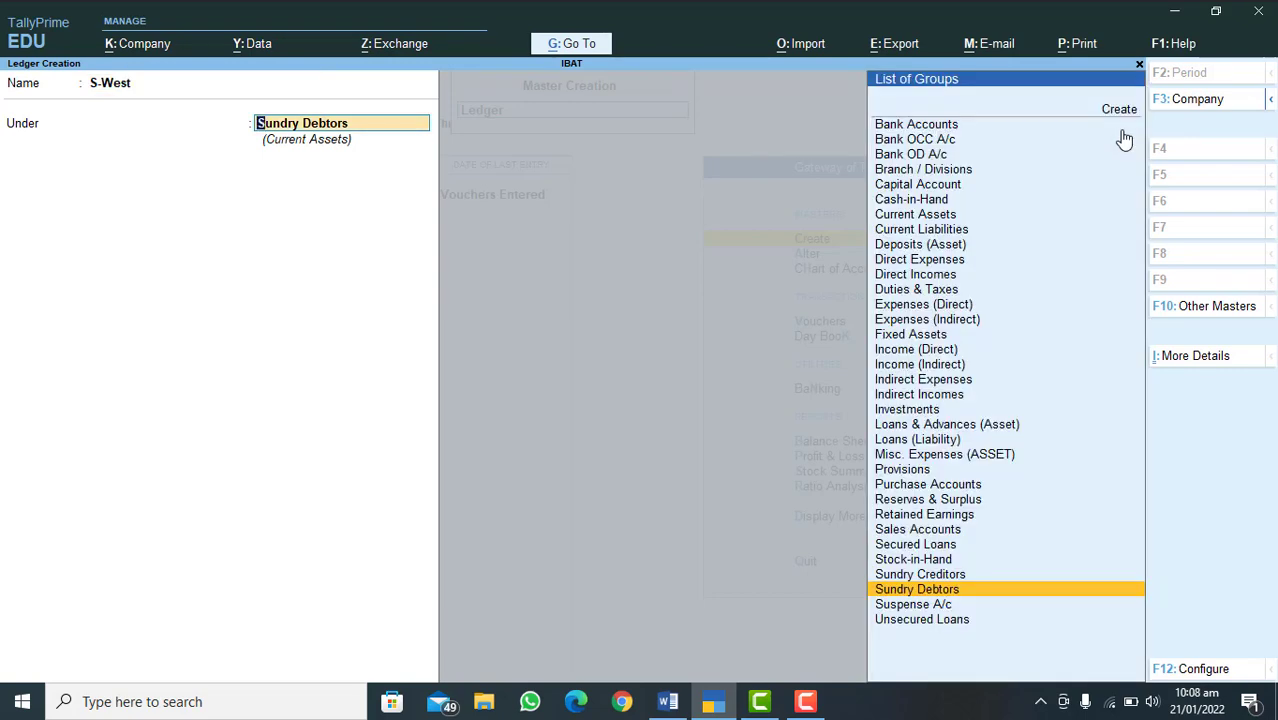
key("Up")
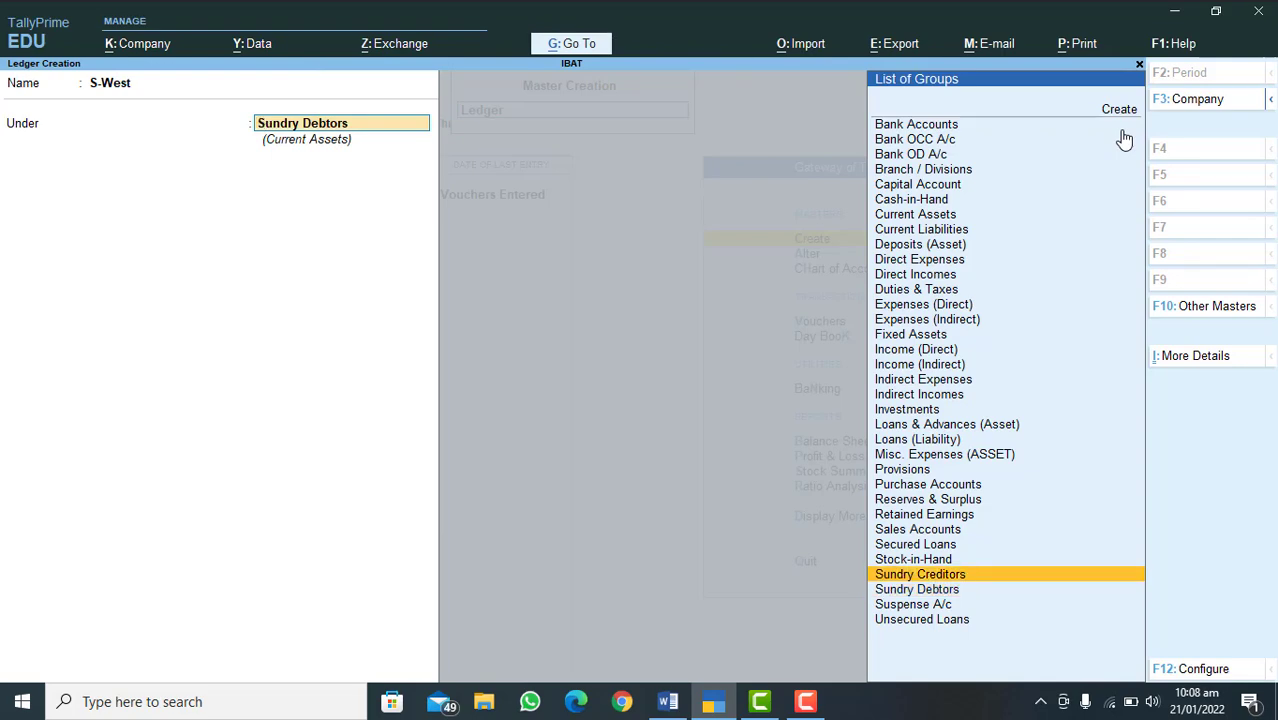
key("Return")
key("Return")
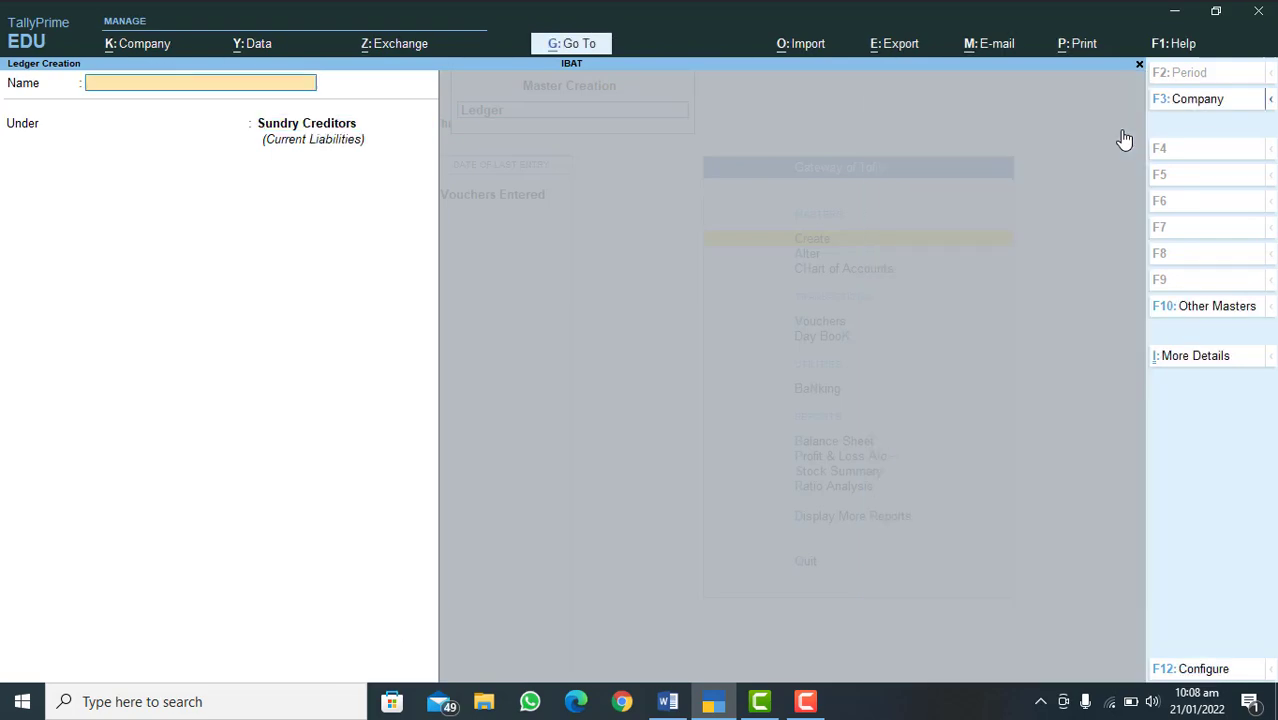
key("Escape")
key("Escape")
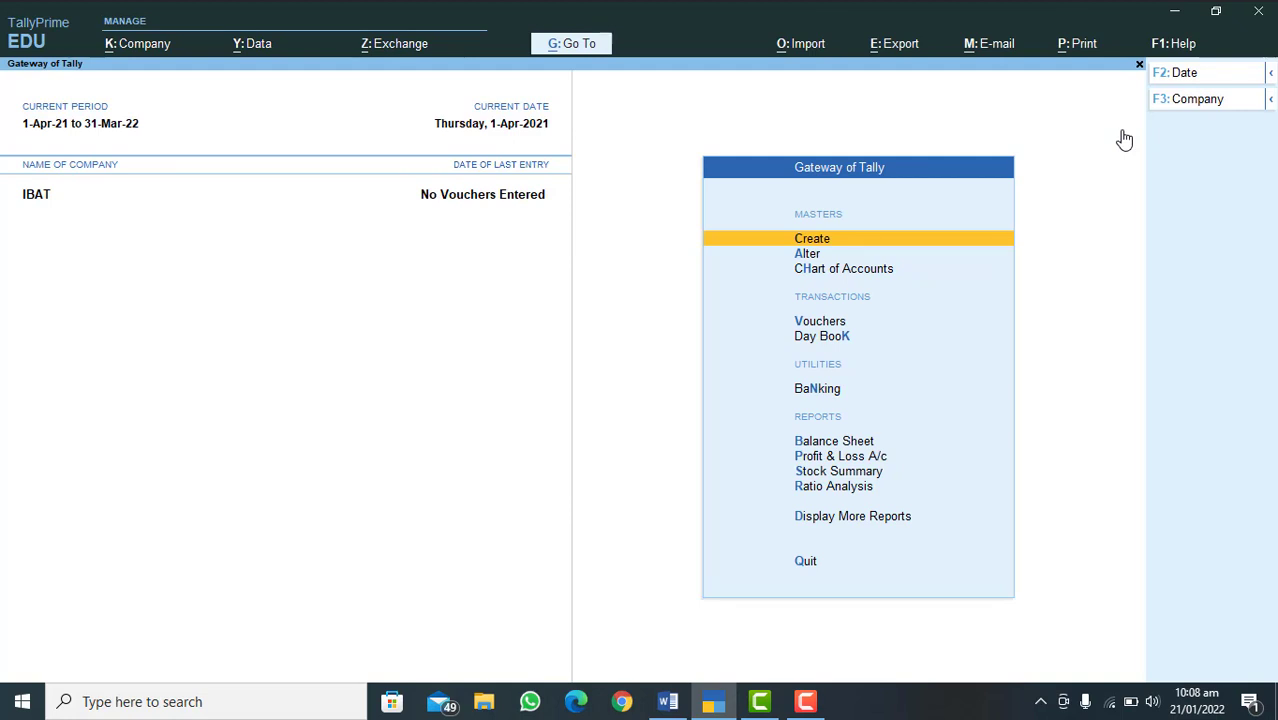
- Start a purchase voucher with S-West as the party account and Purchase Accounts as the purchase ledger
key("Down")
key("Down")
key("Down")
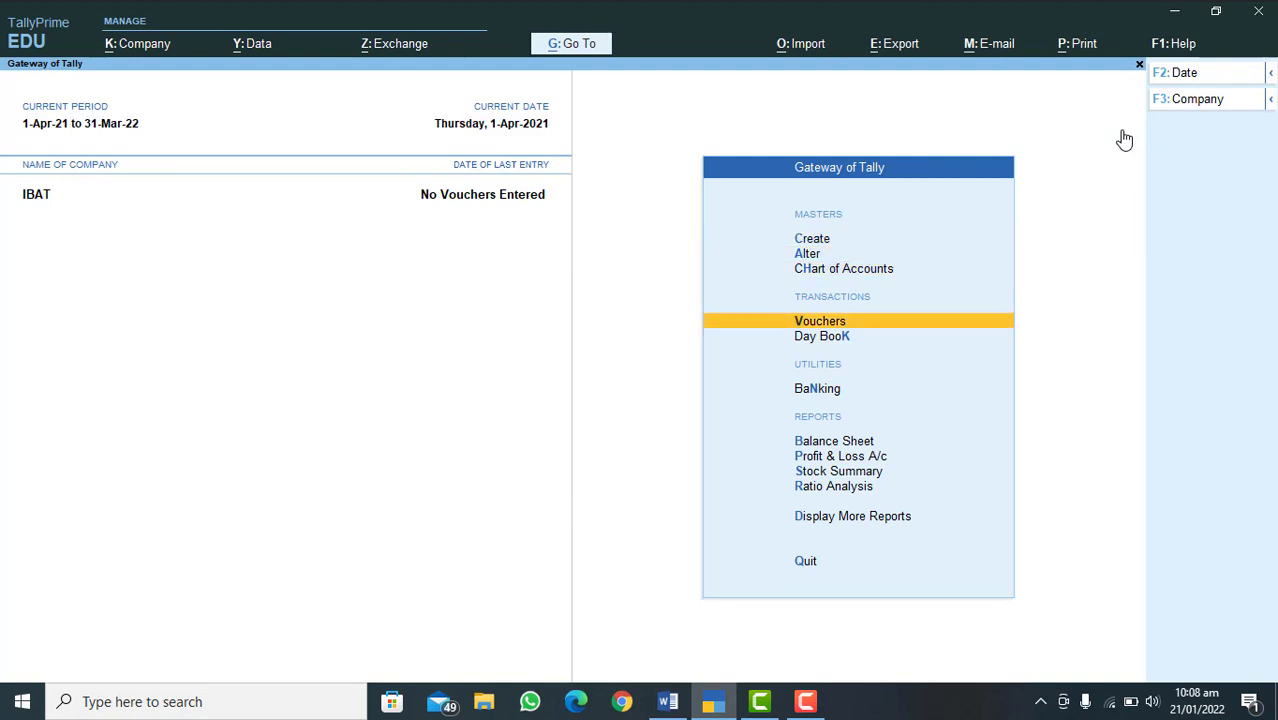
key("Return")
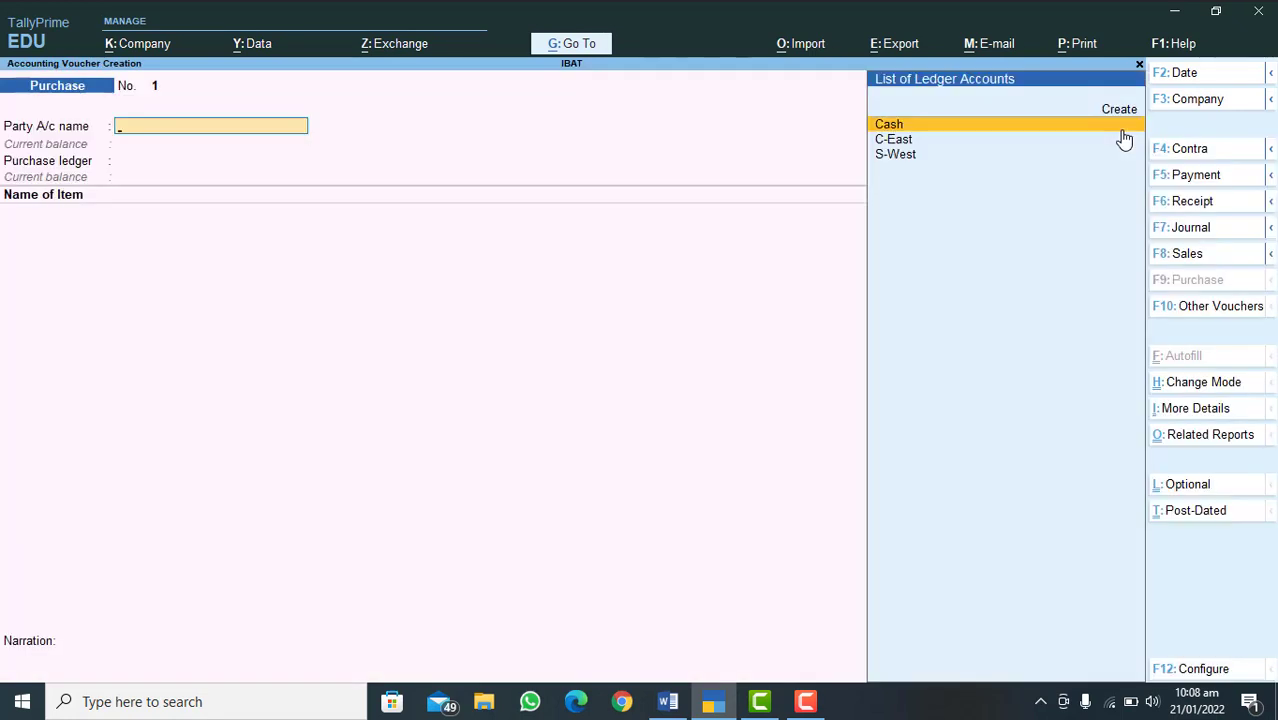
key("Down")
key("Down")
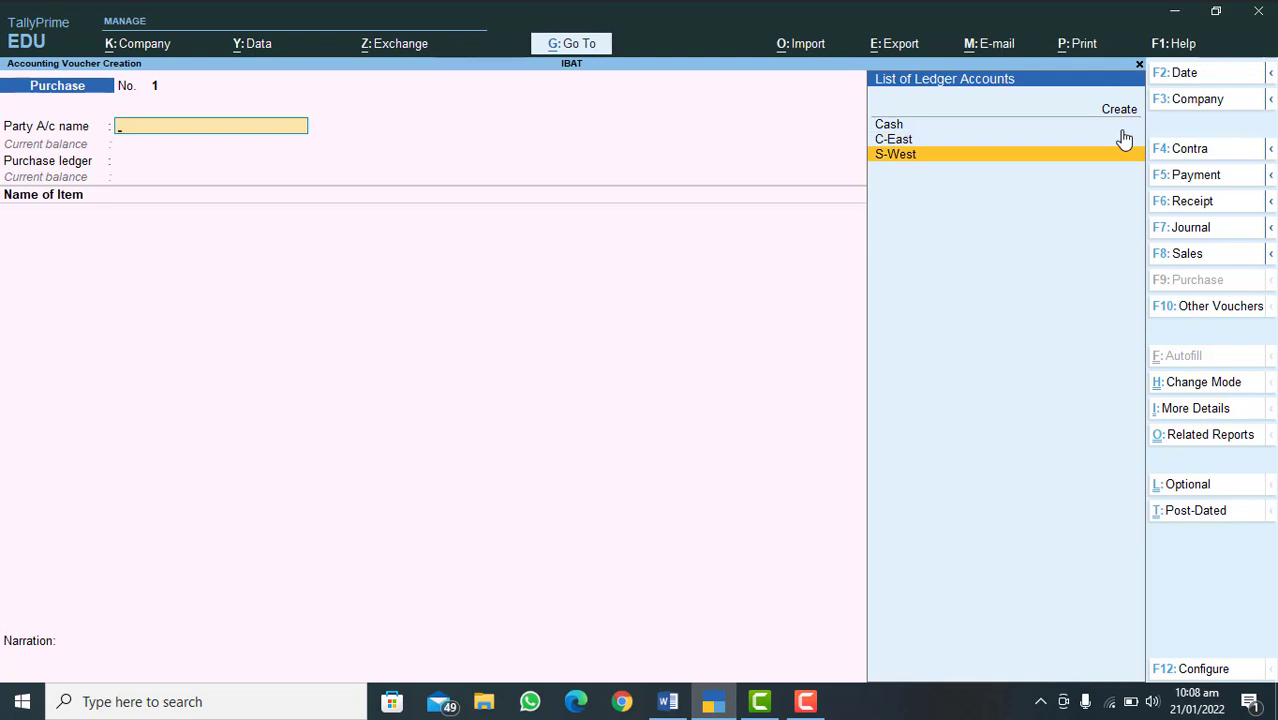
key("Return")
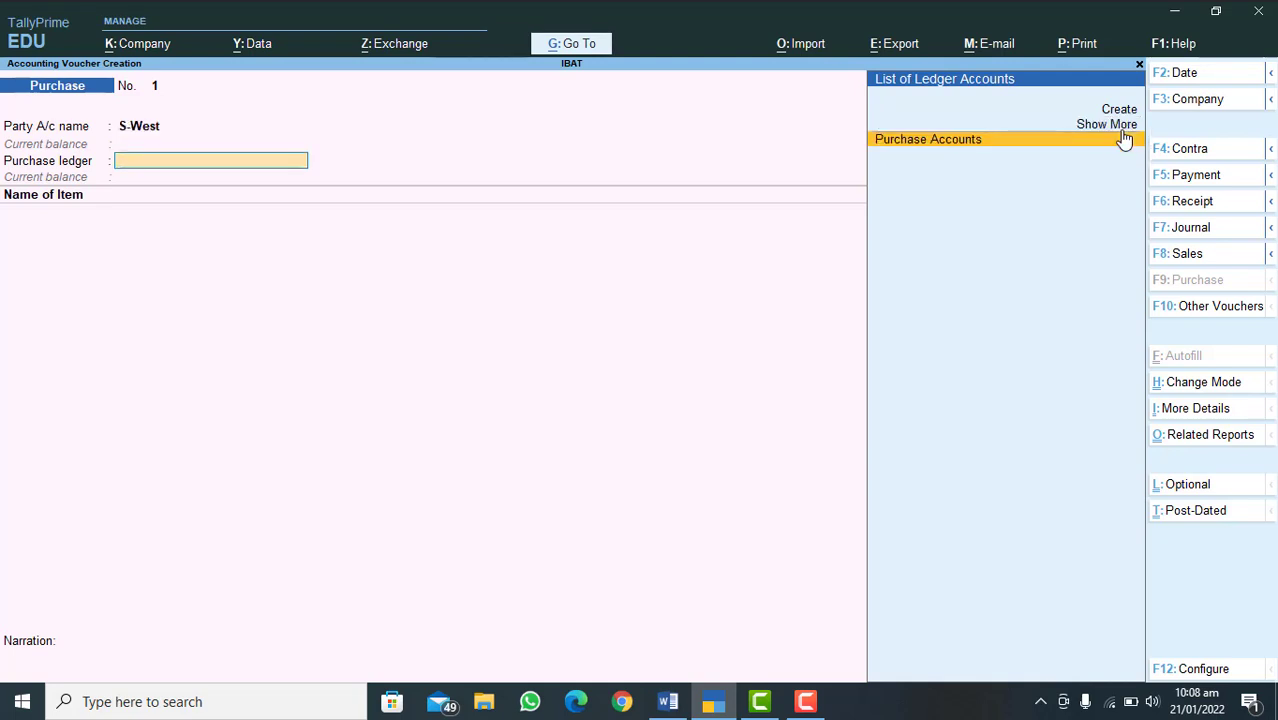
key("Return")
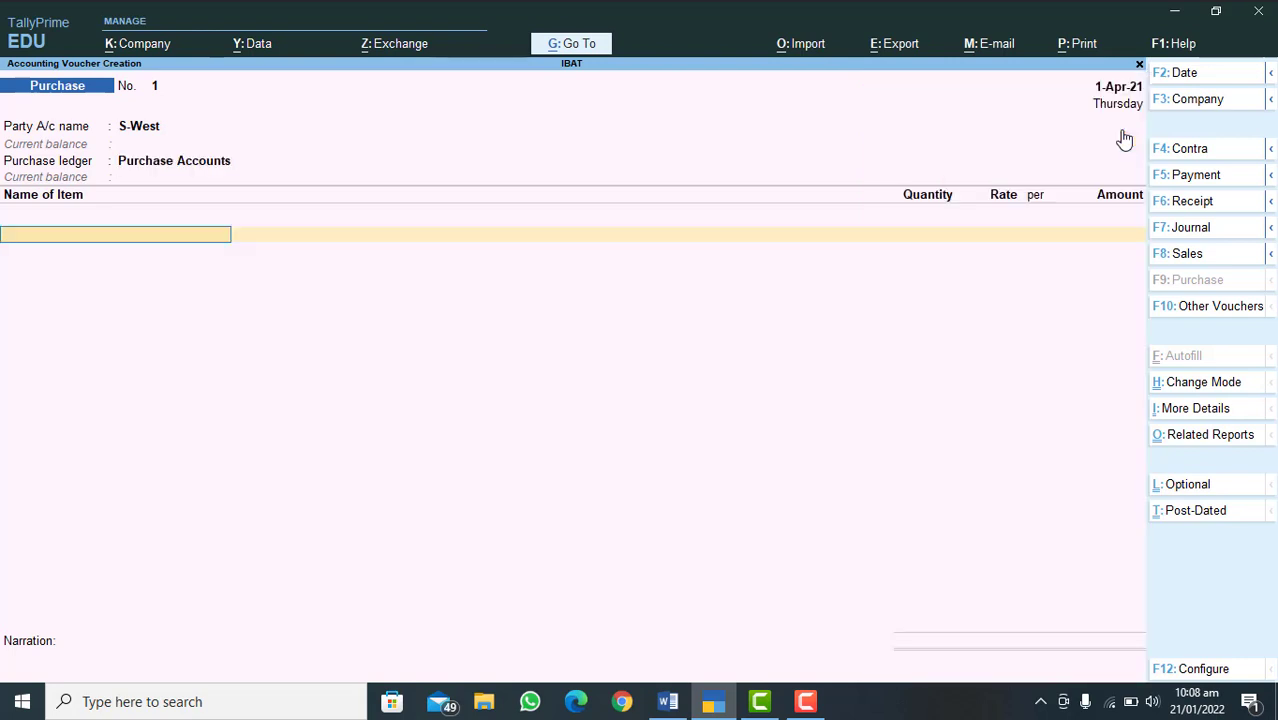
- Enter the item TV LG in the purchase voucher with a quantity of 5 Pcs at a rate of 25,000 per piece
type("Tv")
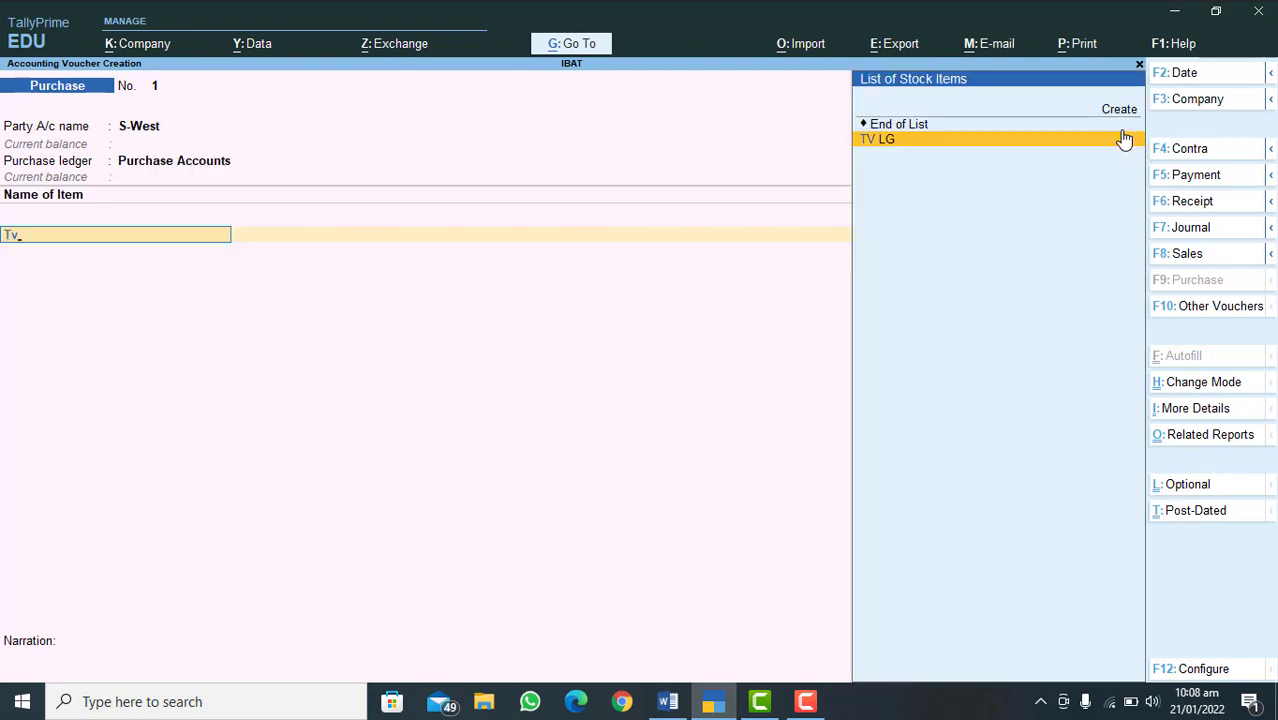
key("Return")
type("5")
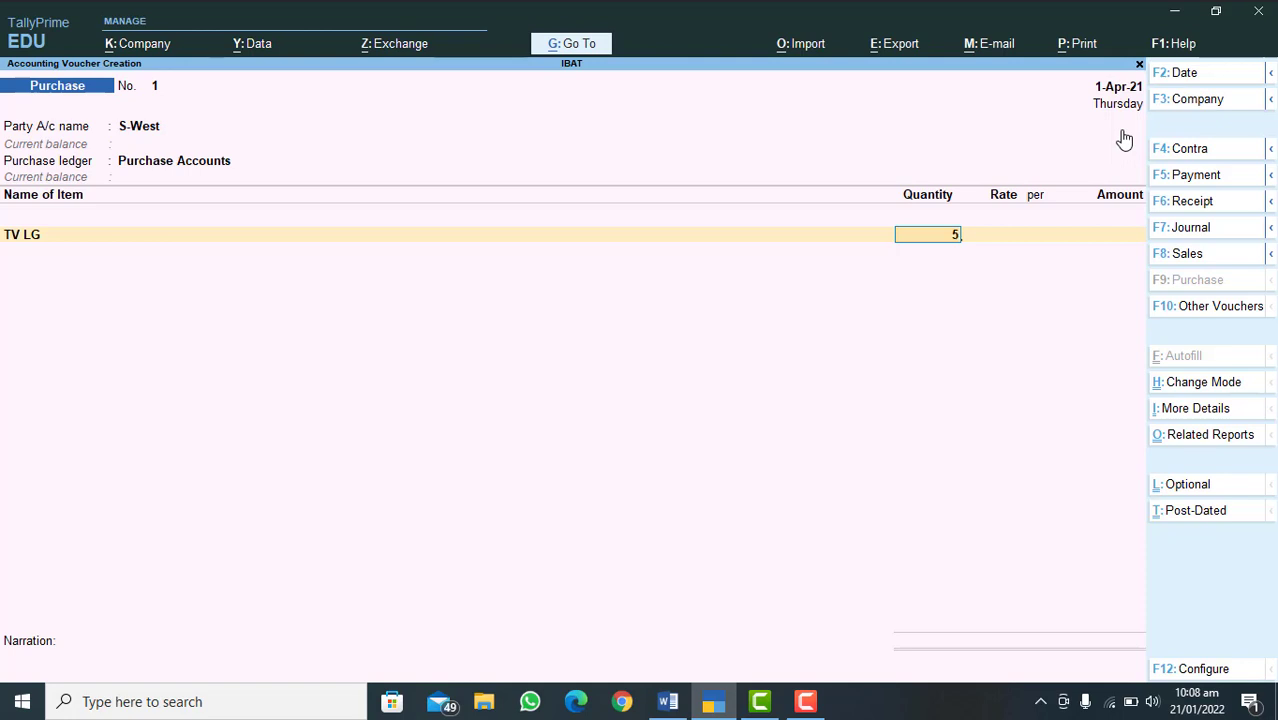
key("Return")
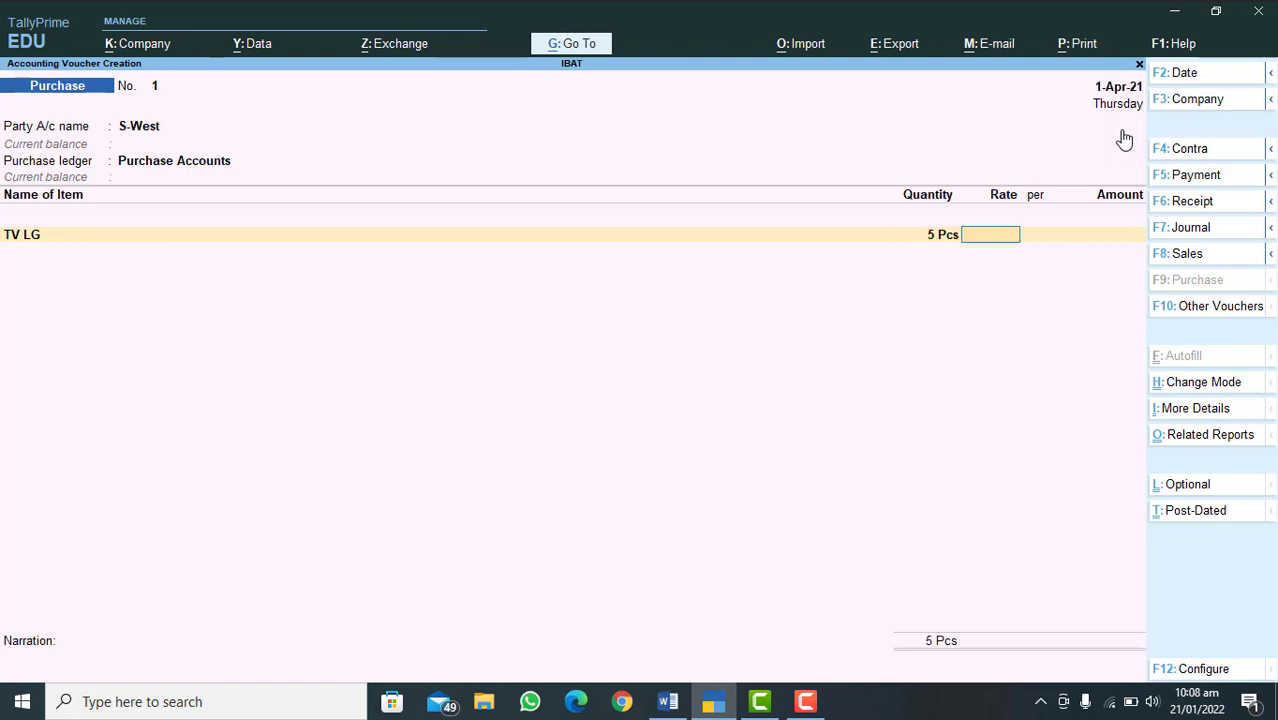
type("25000")
key("Return")
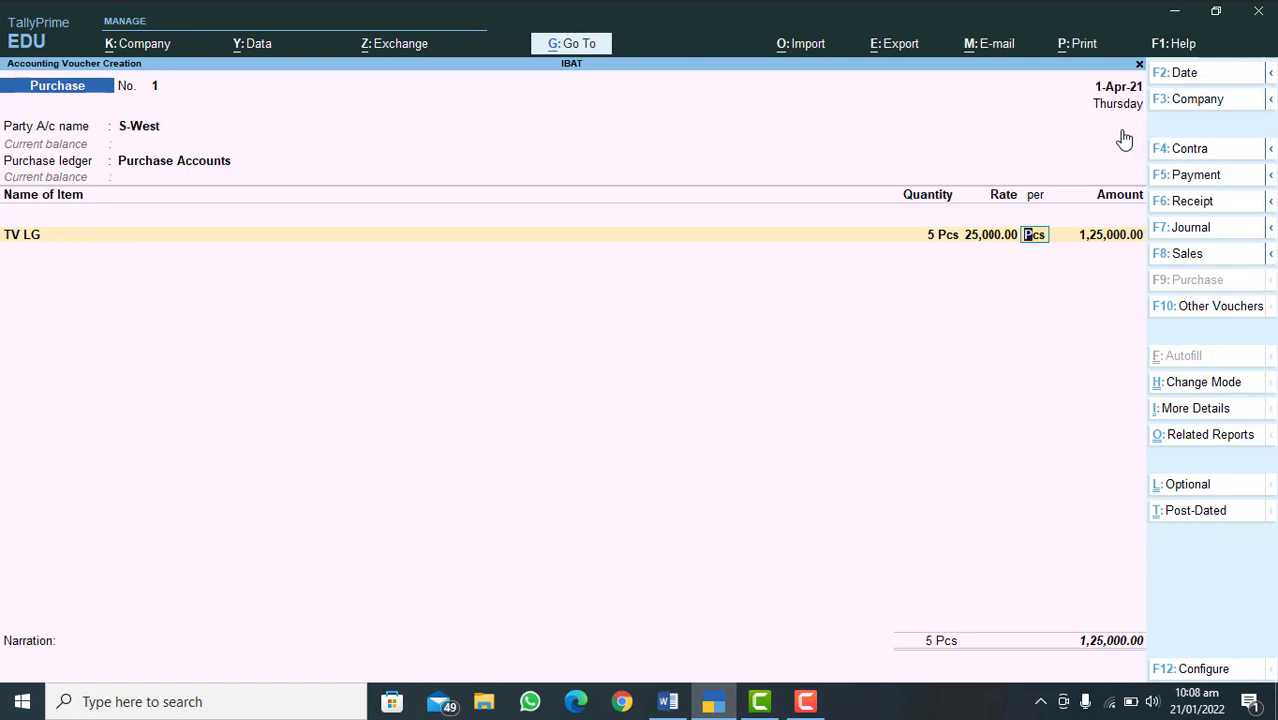
key("Return")
key("Return")
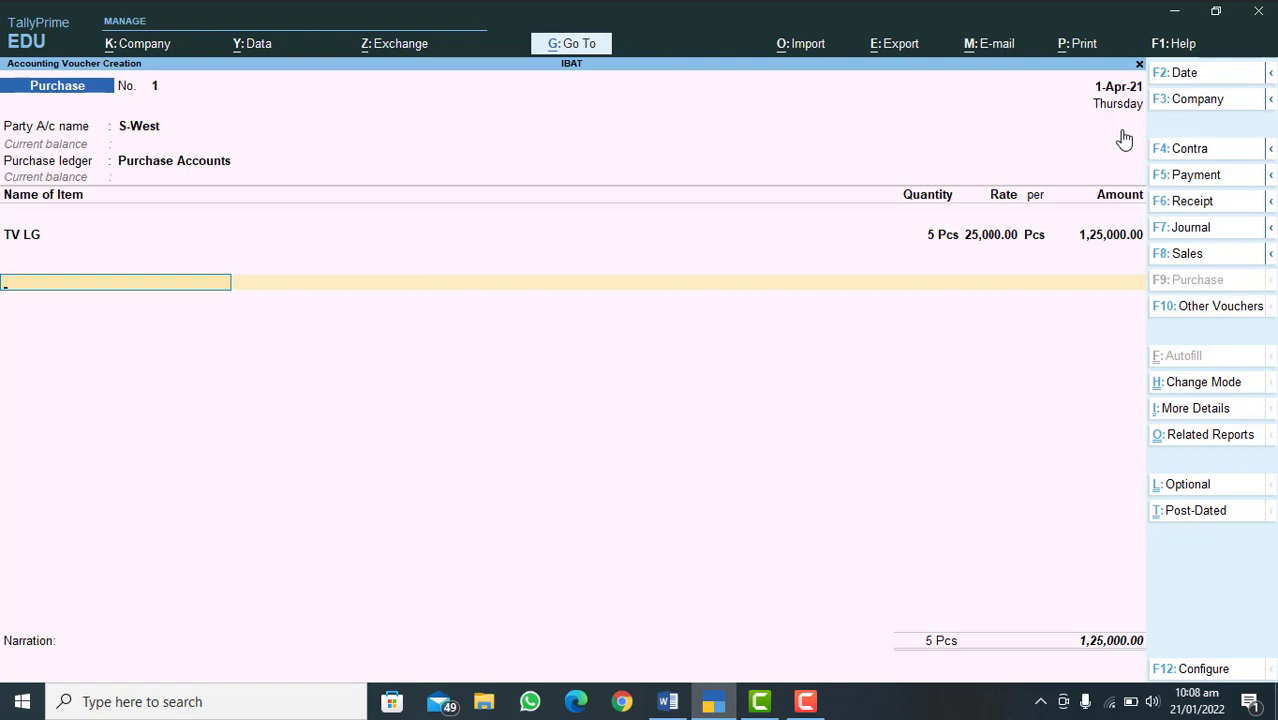
- Add the Input Tax on Purchase 17% ledger below the item, keep its 17% rate and proceed to the bill-wise details
key("Return")
type("In")
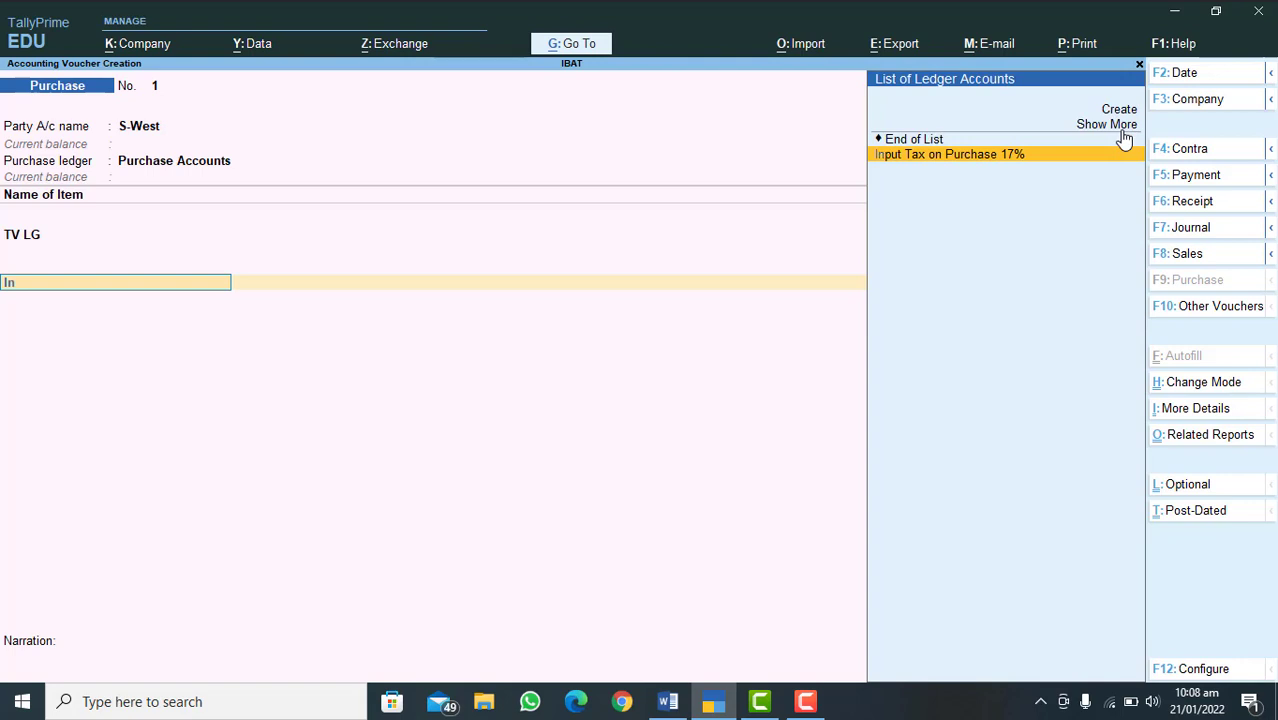
key("Return")
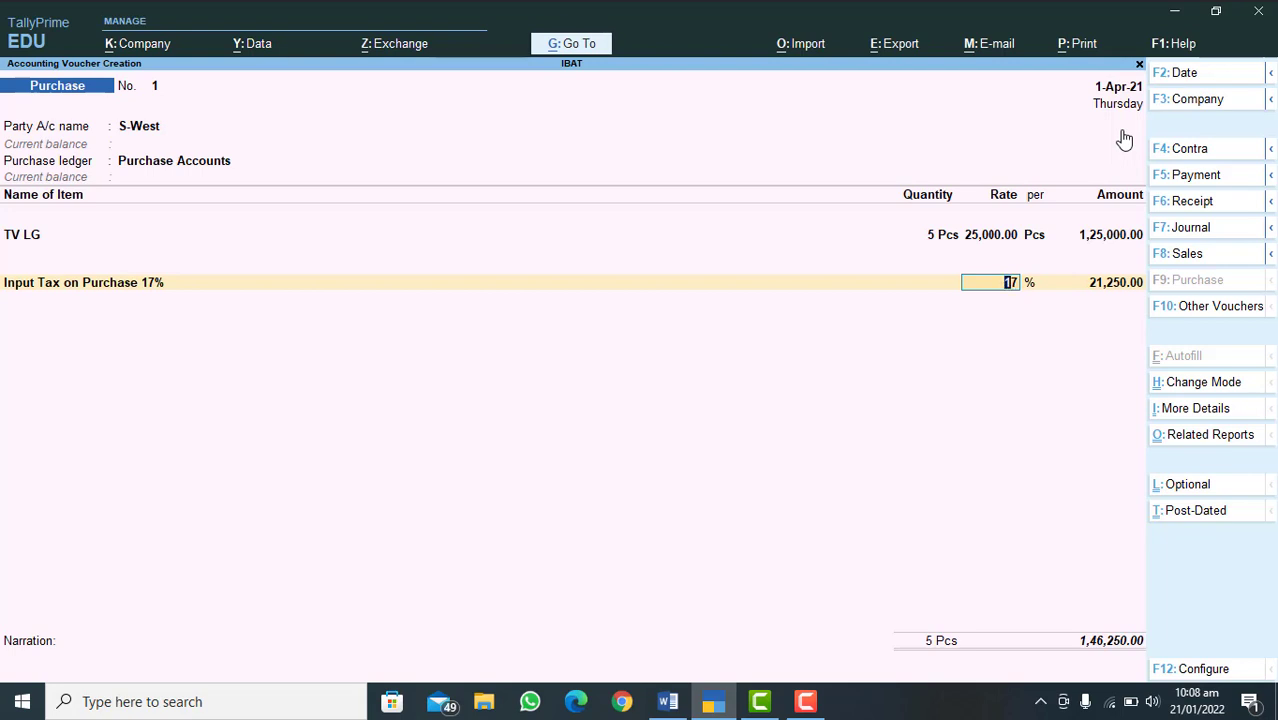
key("Return")
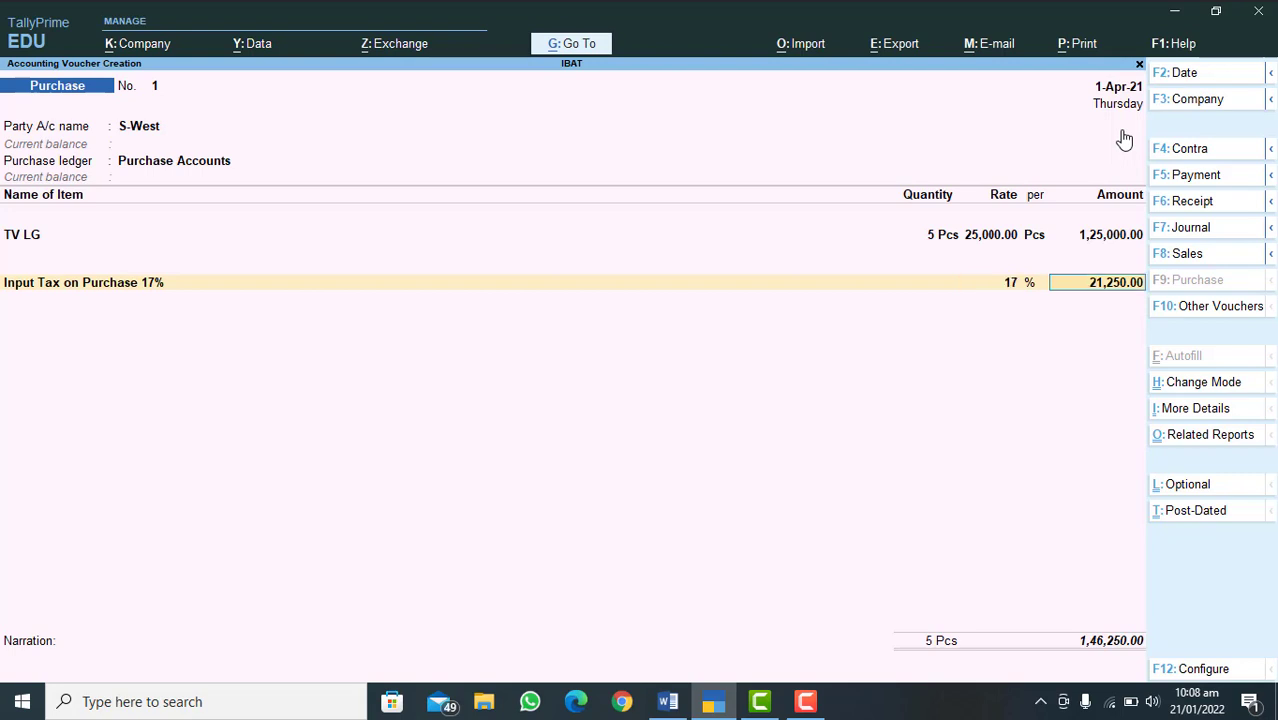
key("Return")
key("Return")
key("Return")
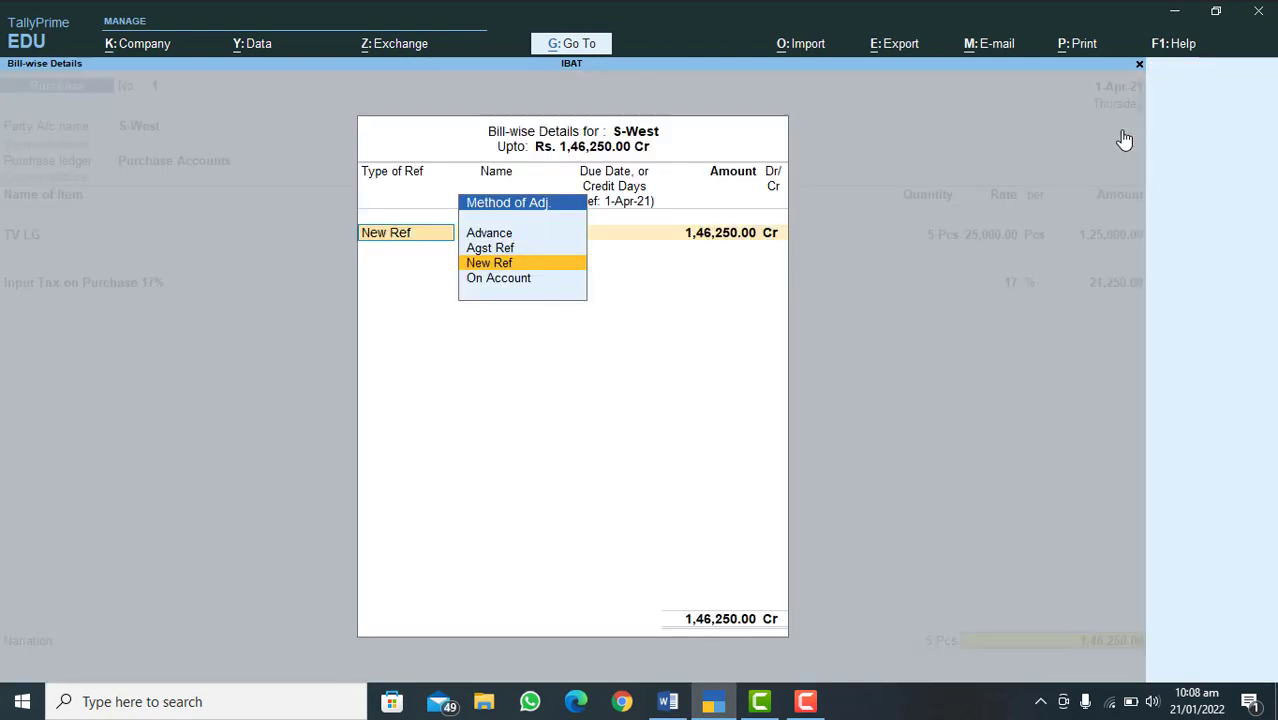
- Allocate the S-West bill as Agst Ref against pending bill 1 and save the purchase voucher
key("Up")
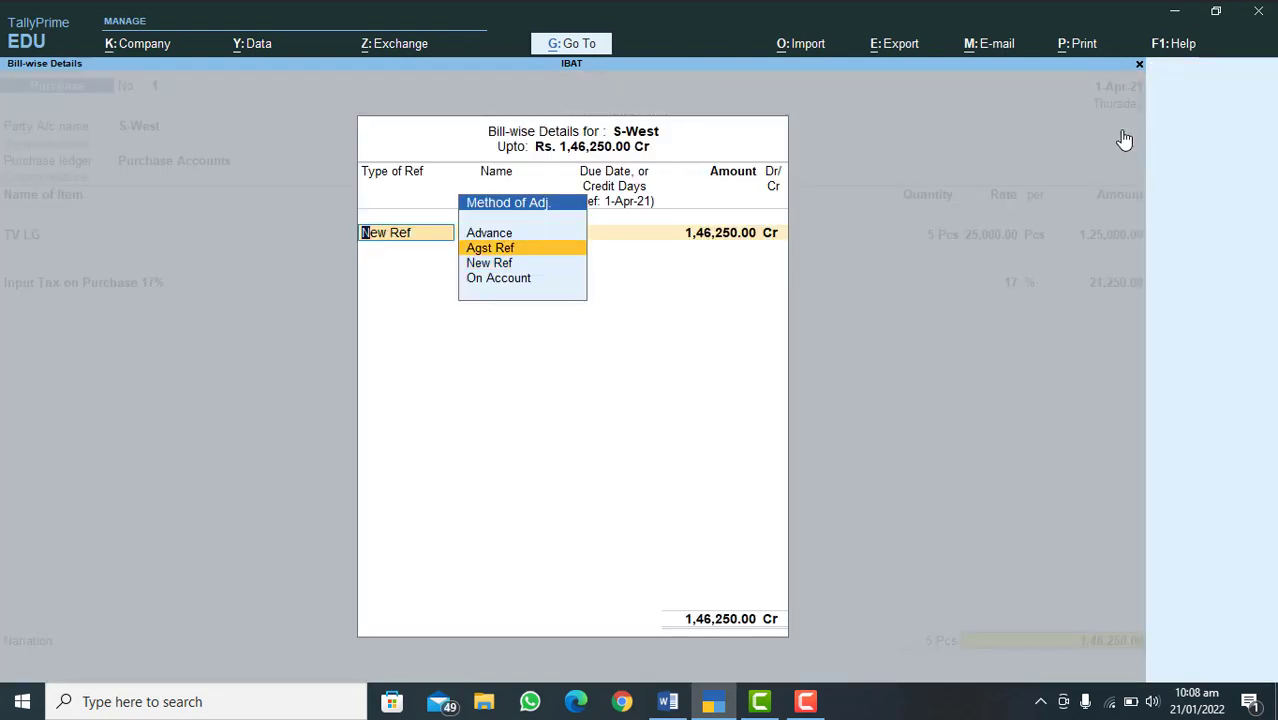
key("Return")
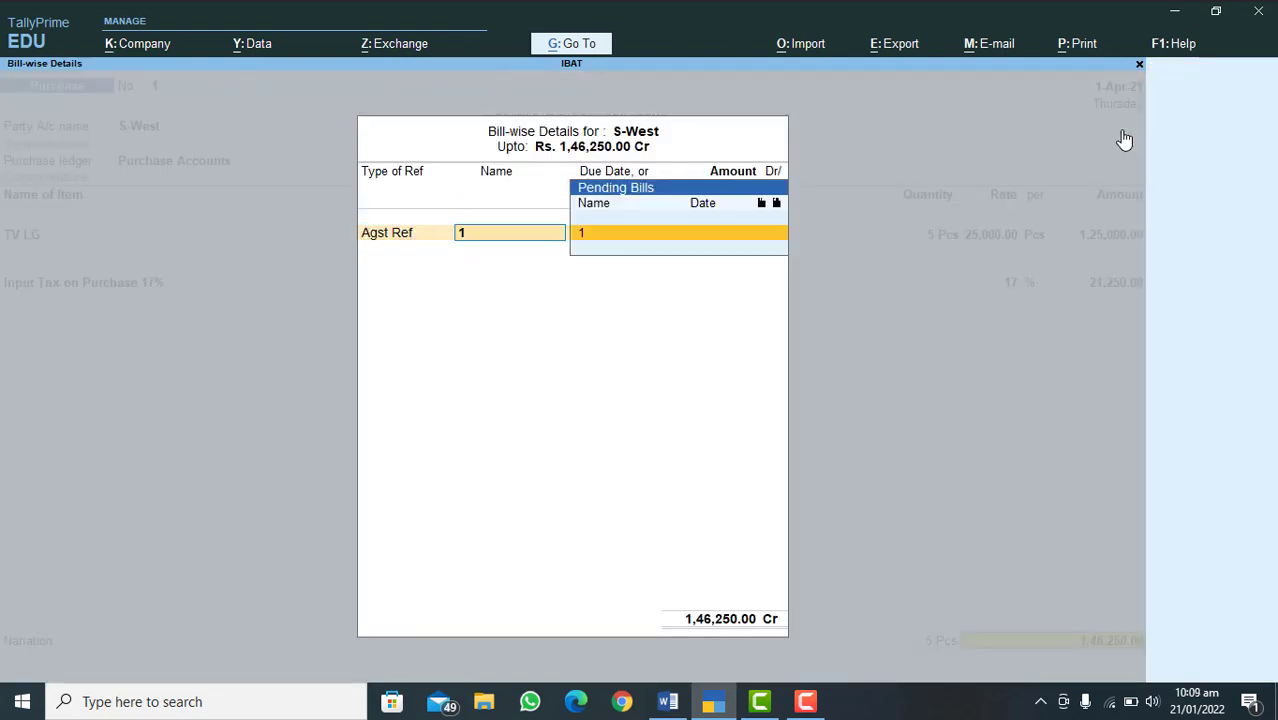
key("Return")
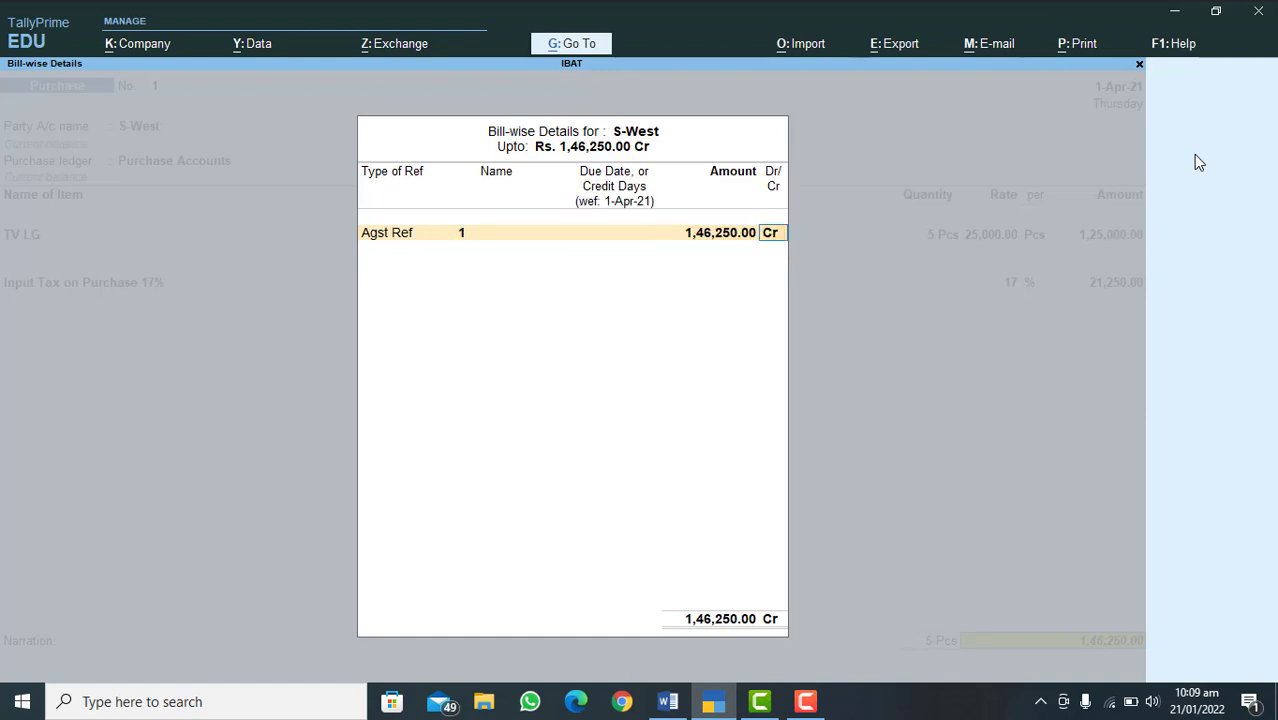
key("Return")
key("Return")
key("Return")
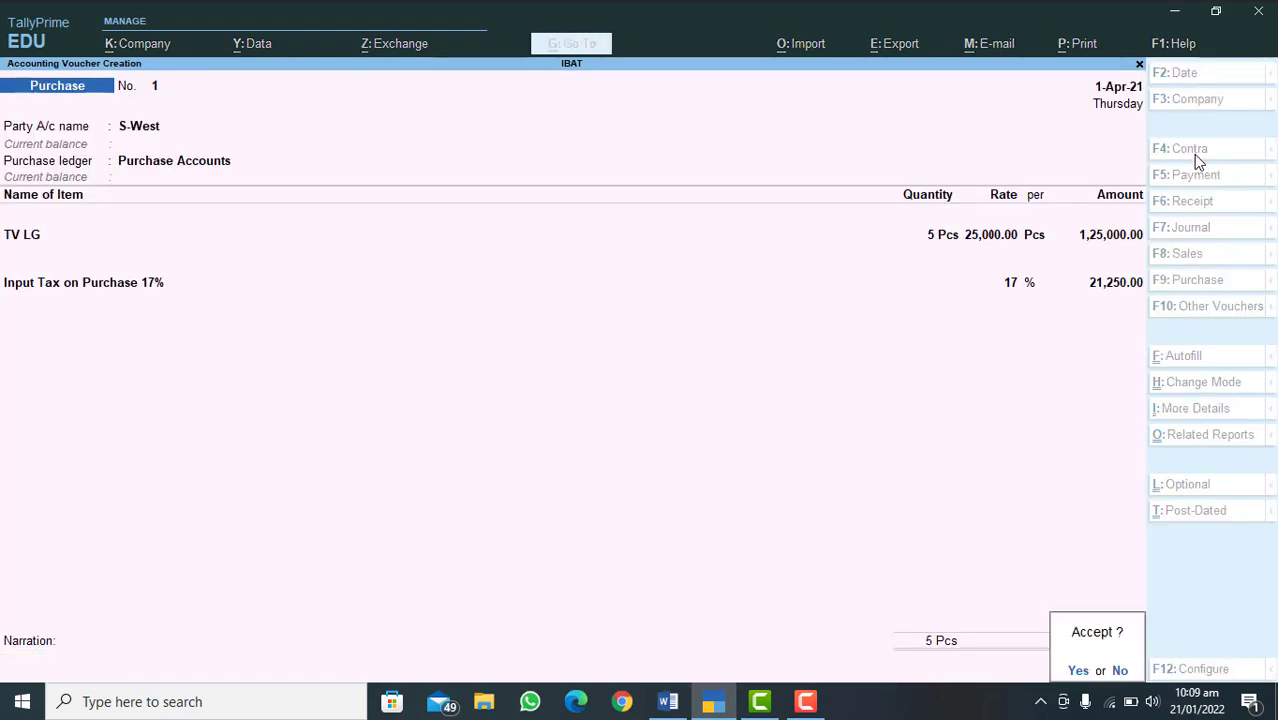
key("Return")
key("Escape")
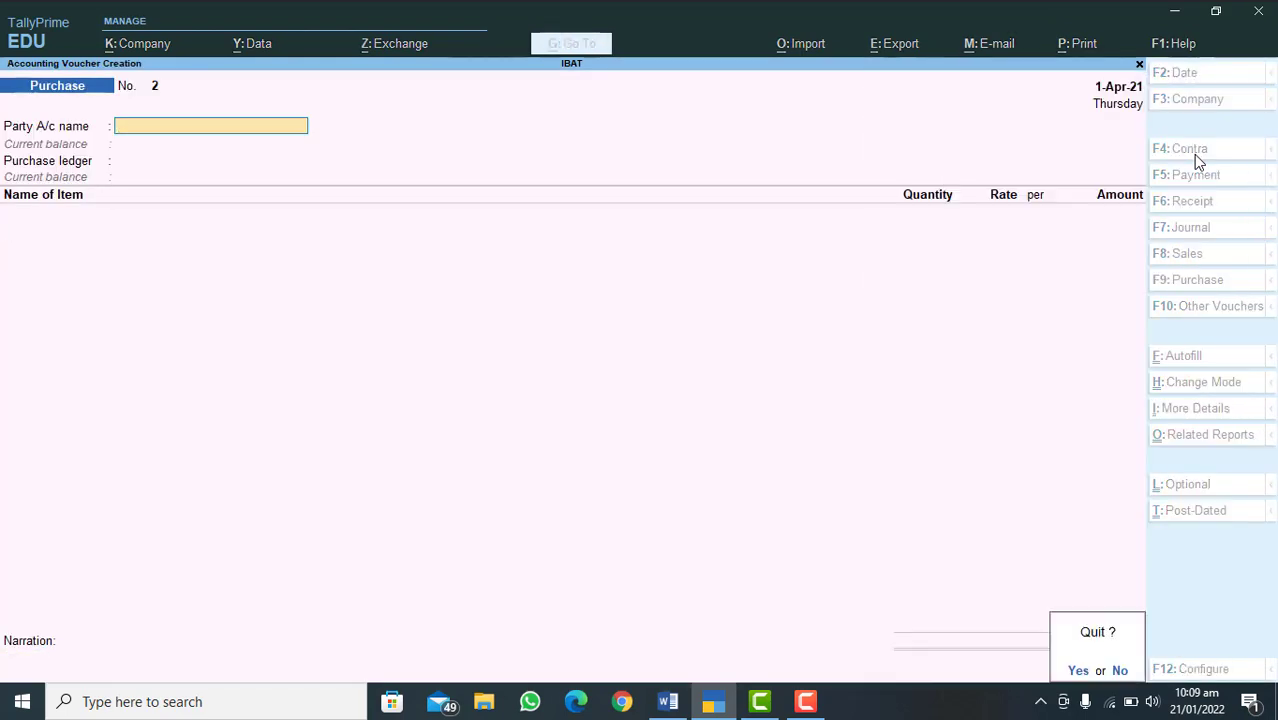
key("Return")
key("Return")
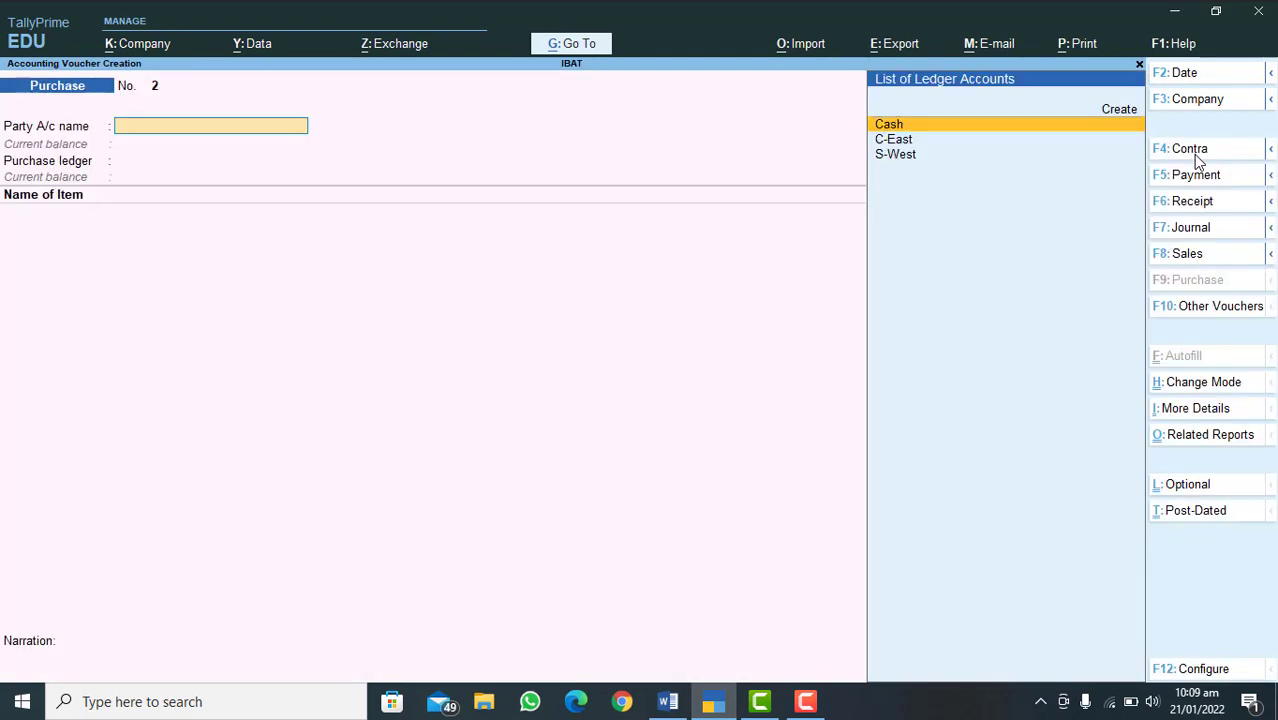
key("Down")
key("Return")
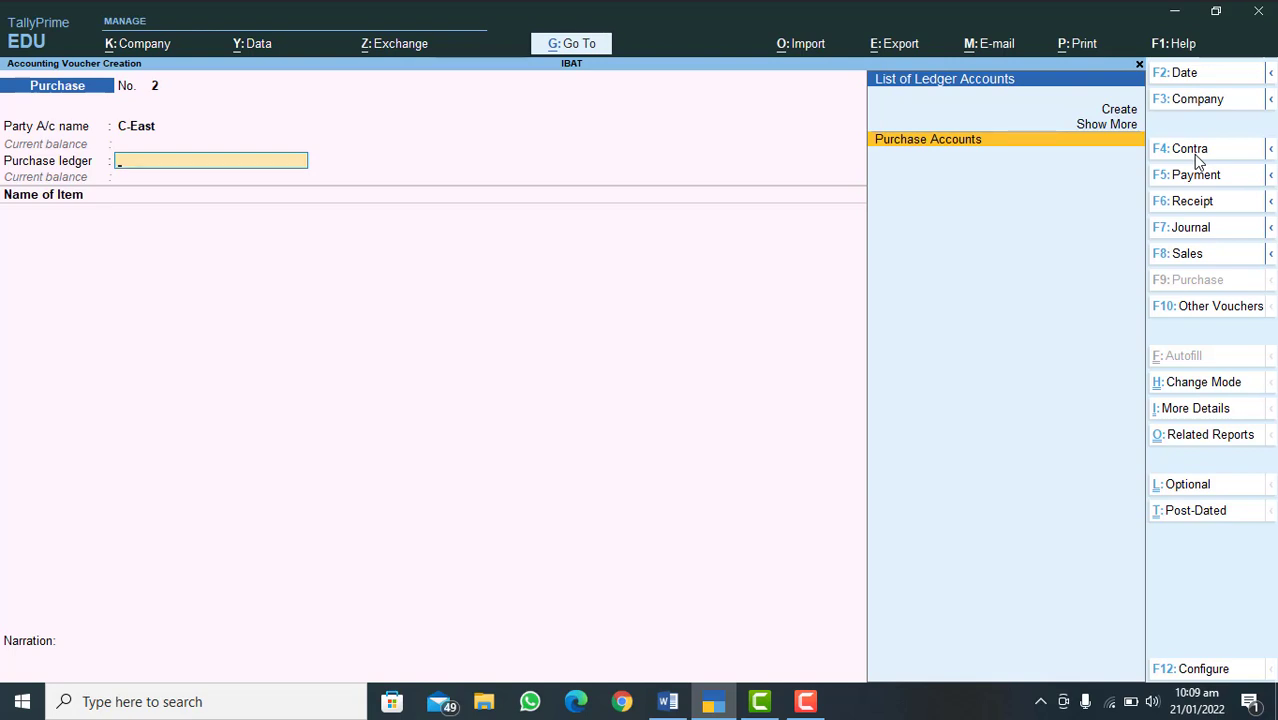
key("Up")
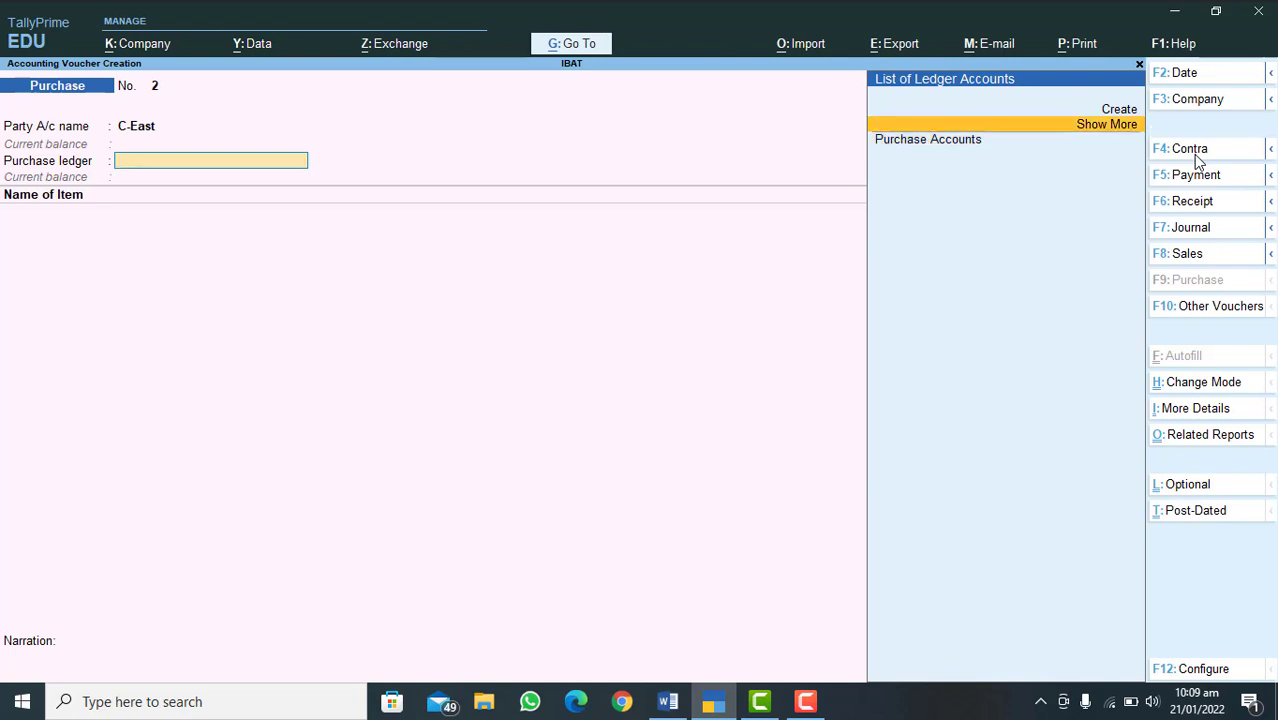
key("Return")
key("Up")
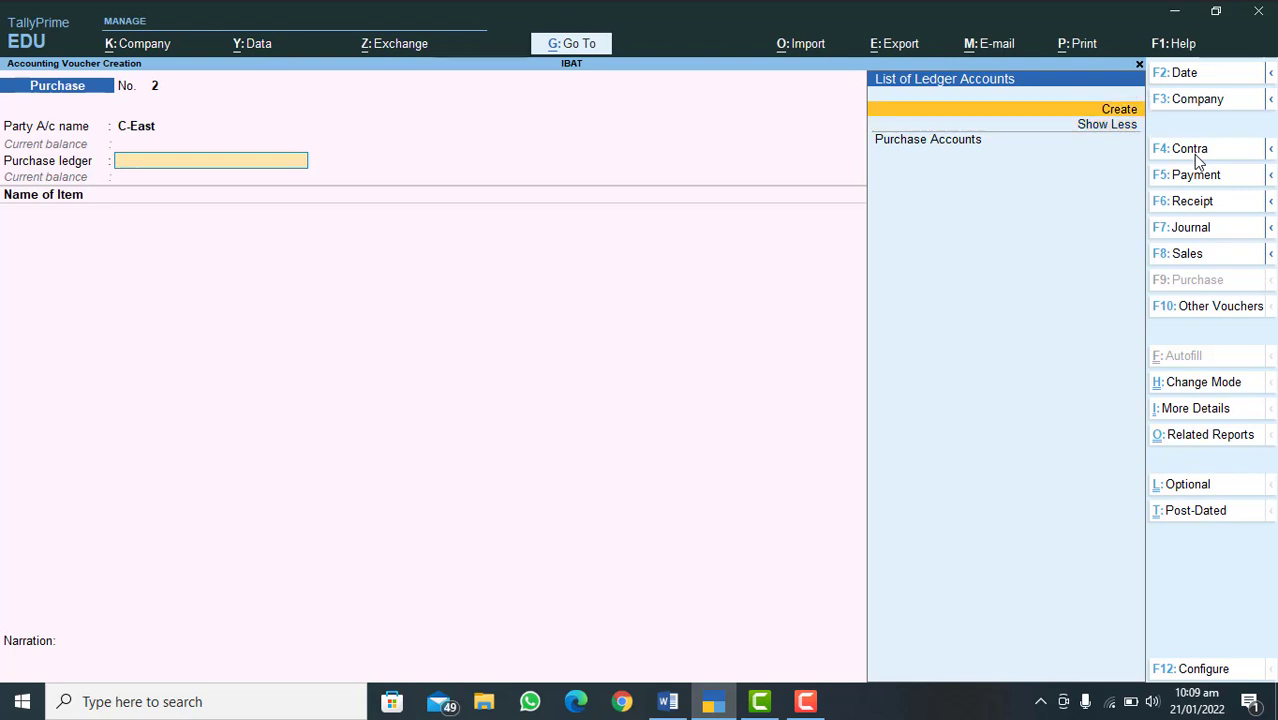
key("Escape")
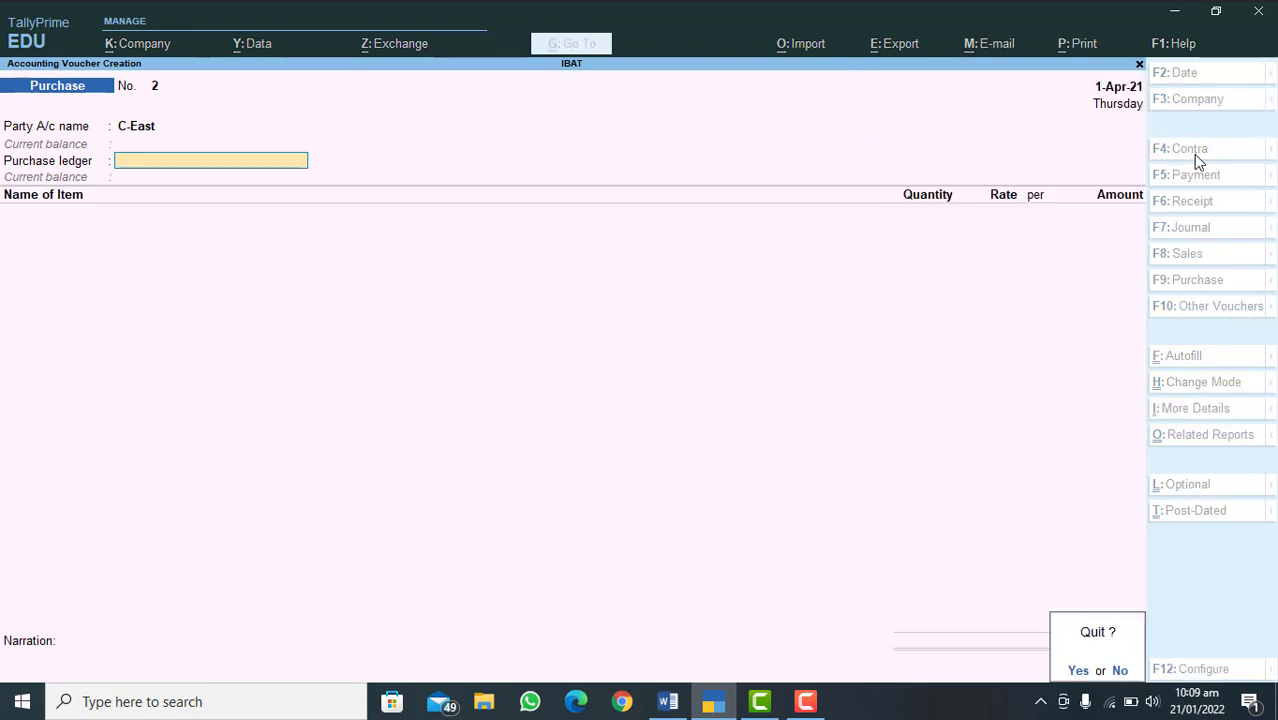
key("y")
key("Return")
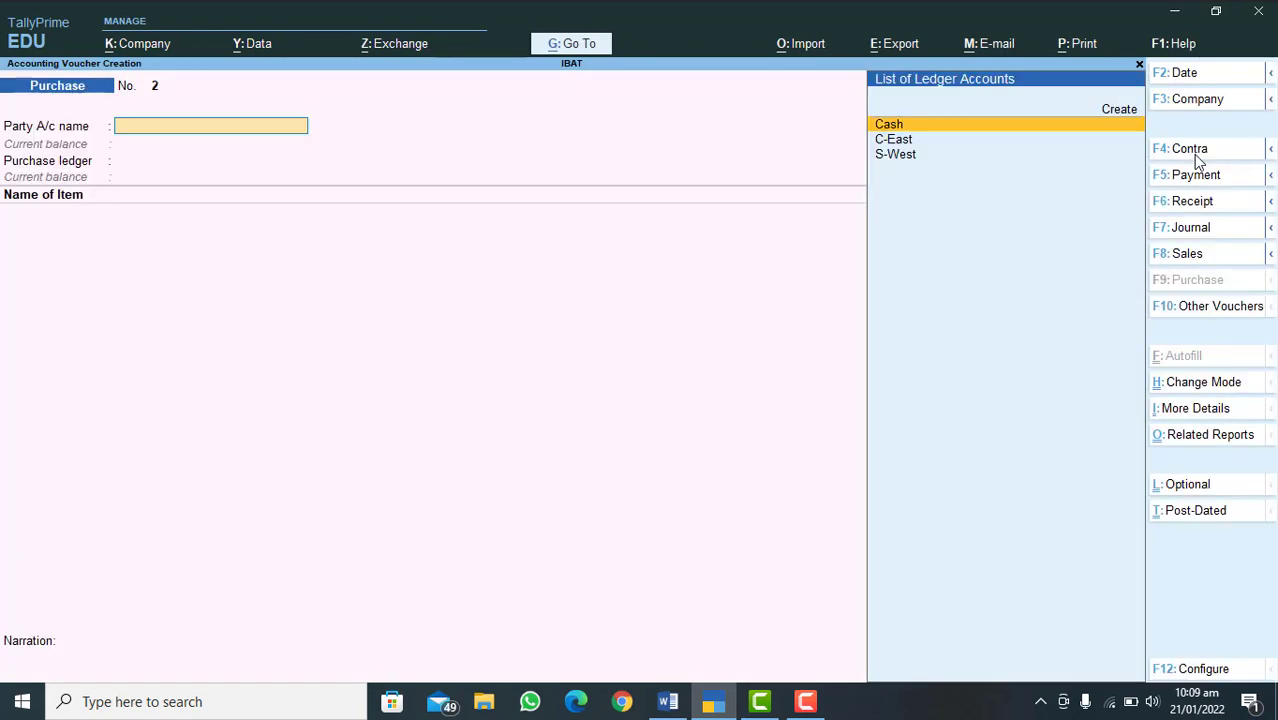
- Switch to a sales voucher with C-East as the party account and Sales Accounts as the sales ledger
left_click(1190, 256)
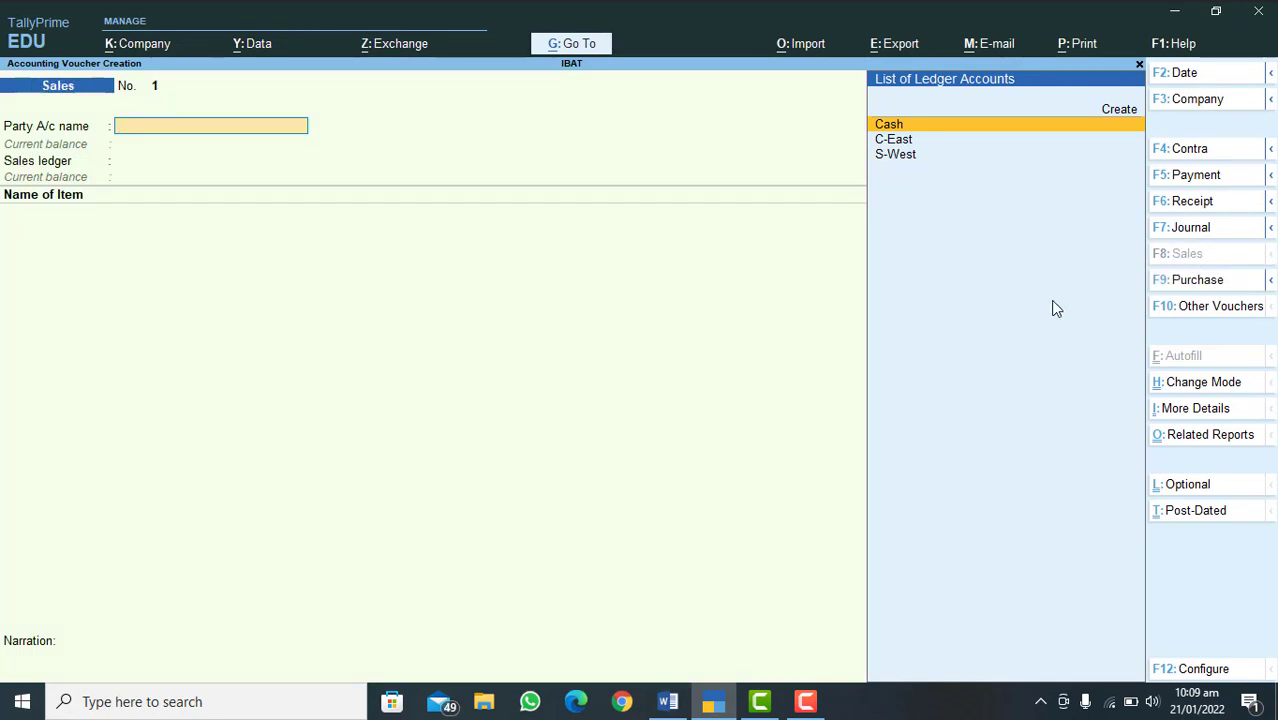
key("Down")
key("Return")
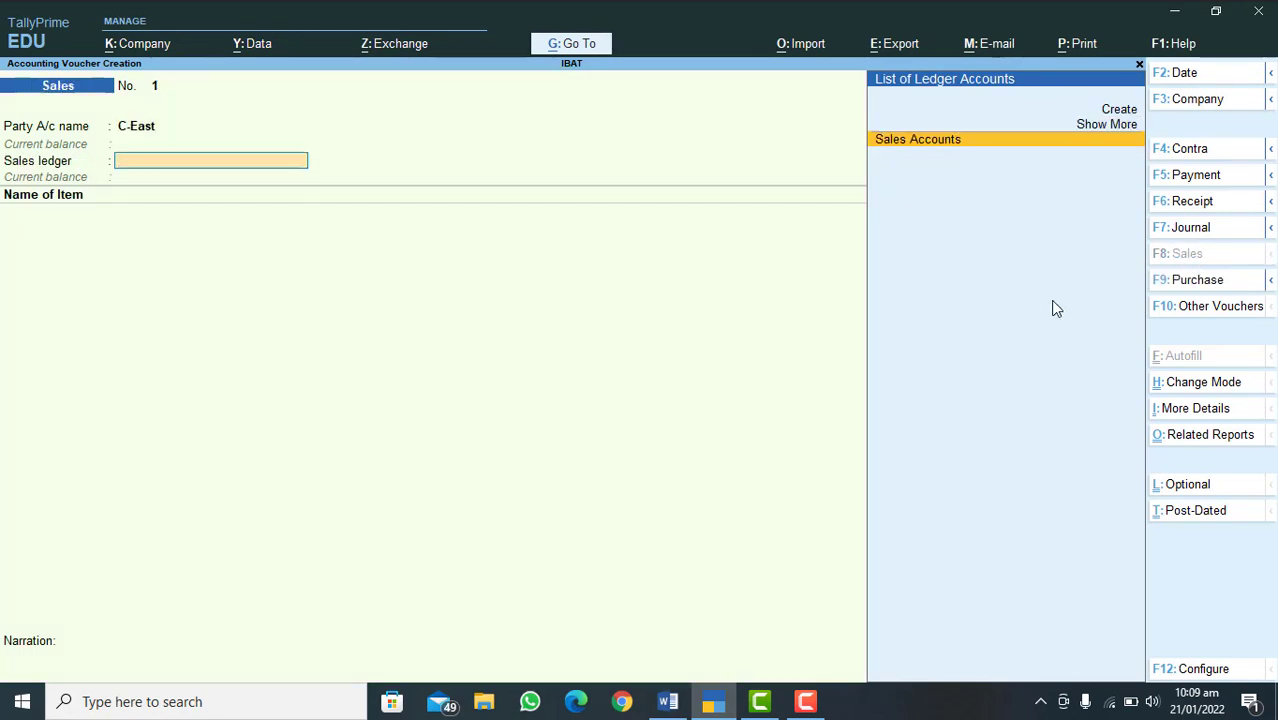
key("Return")
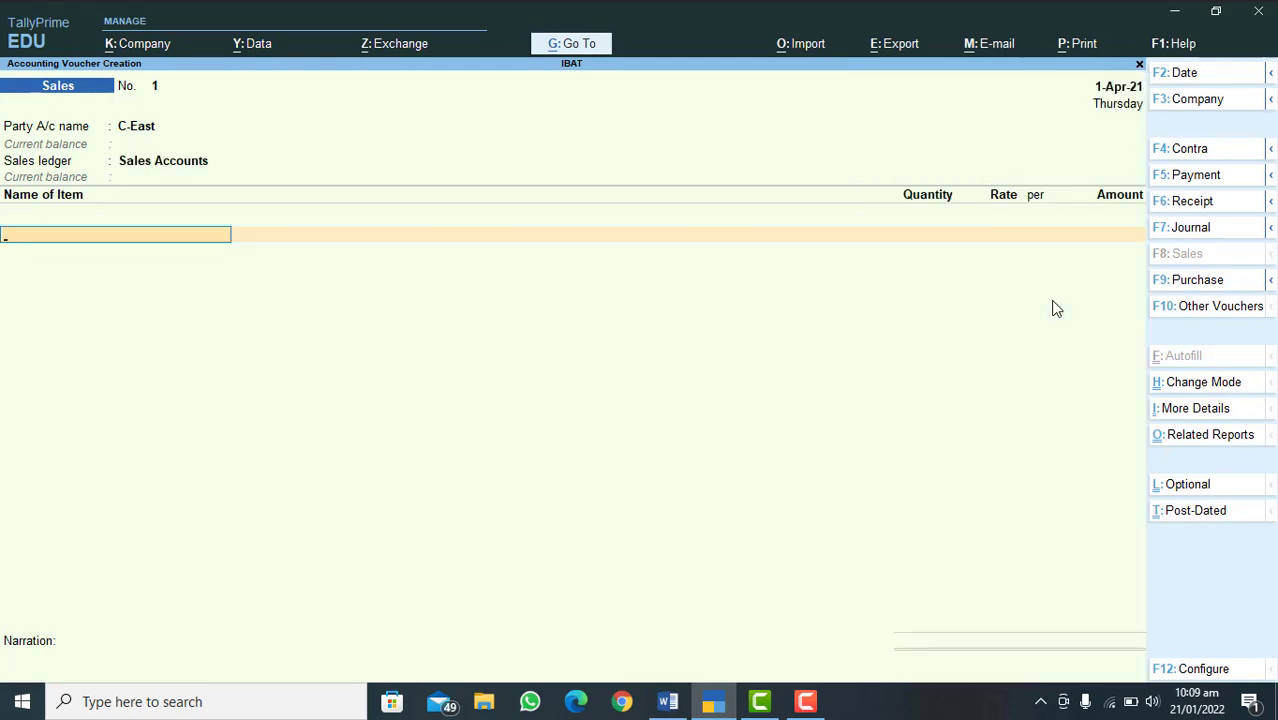
- Enter the item TV LG in the sales voucher with a quantity of 4 Pcs at a rate of 30,000 per piece
type("T")
key("Return")
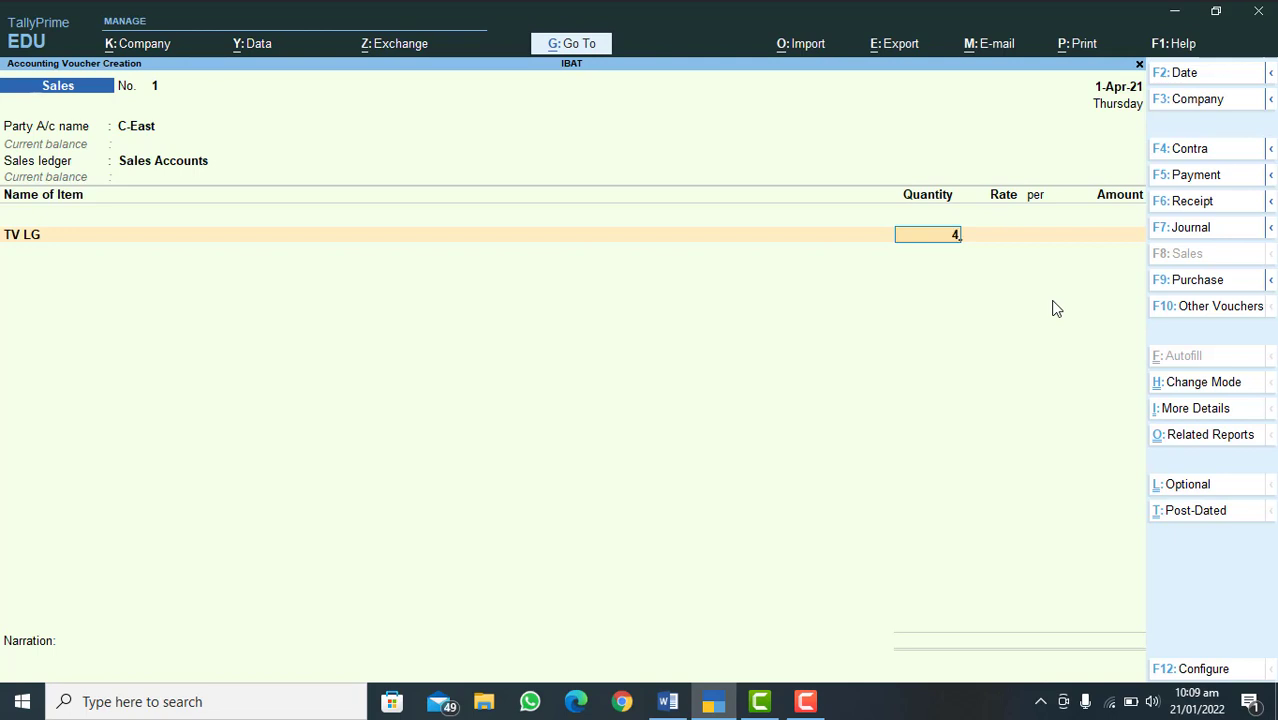
key("Return")
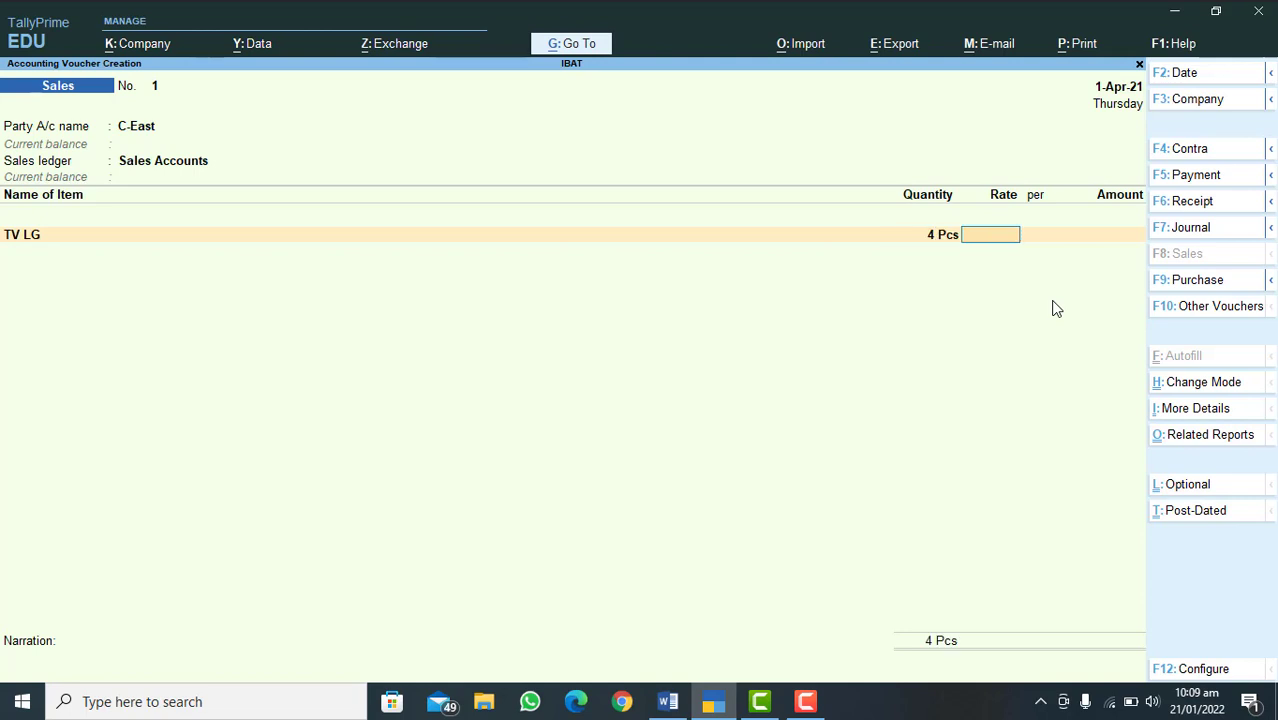
type("30000")
key("Return")
key("Return")
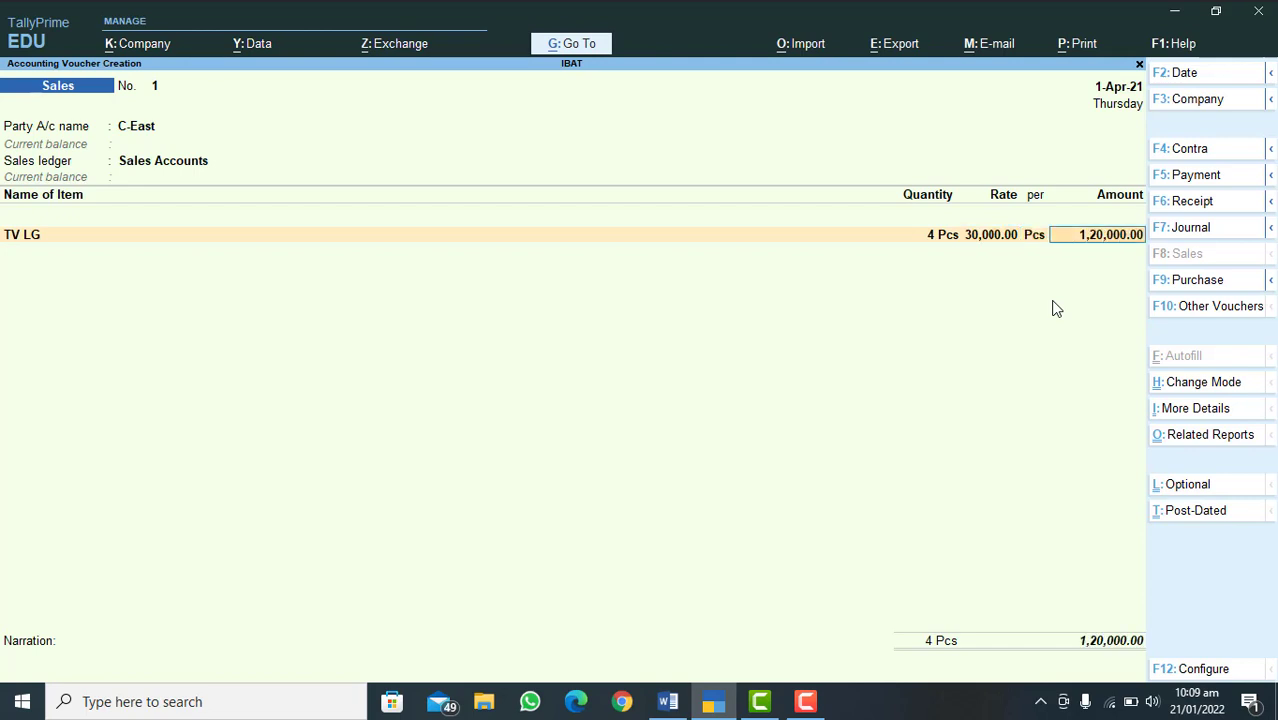
key("Return")
key("Return")
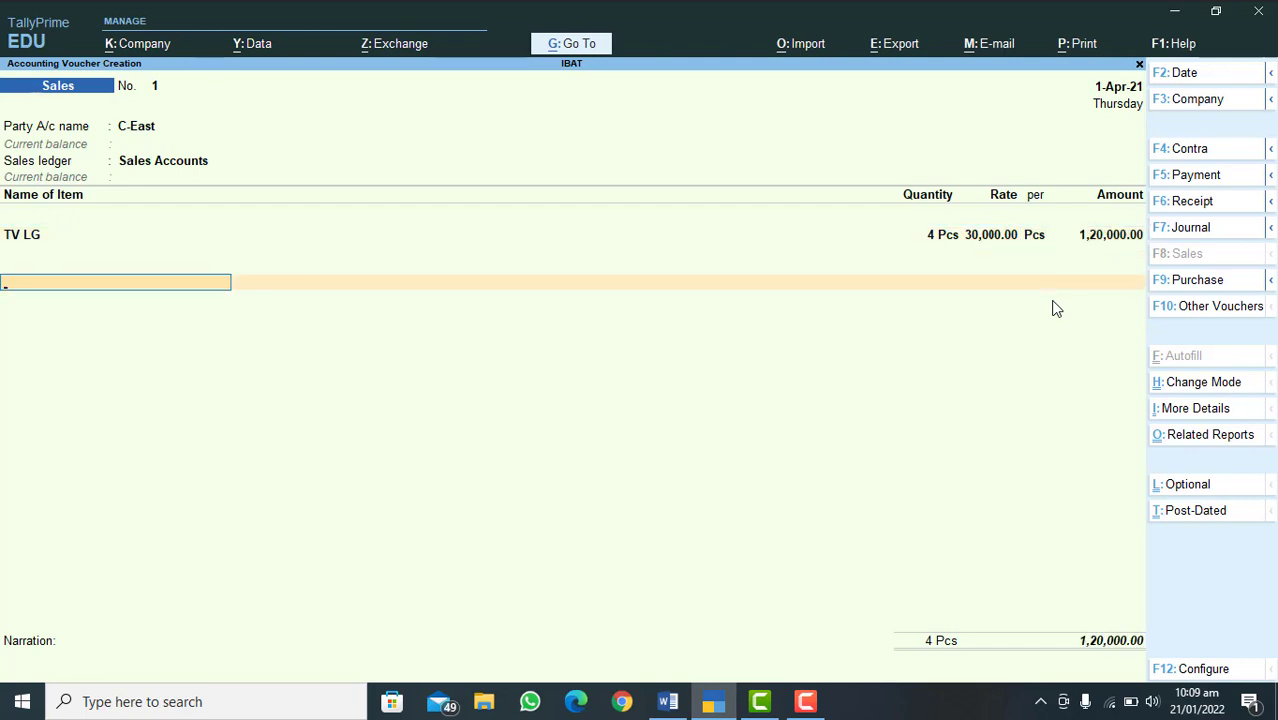
- Add the Output Tax on Sales 17% ledger below the item, keep its 17% rate and proceed to the bill-wise details
type("Ou")
key("Return")
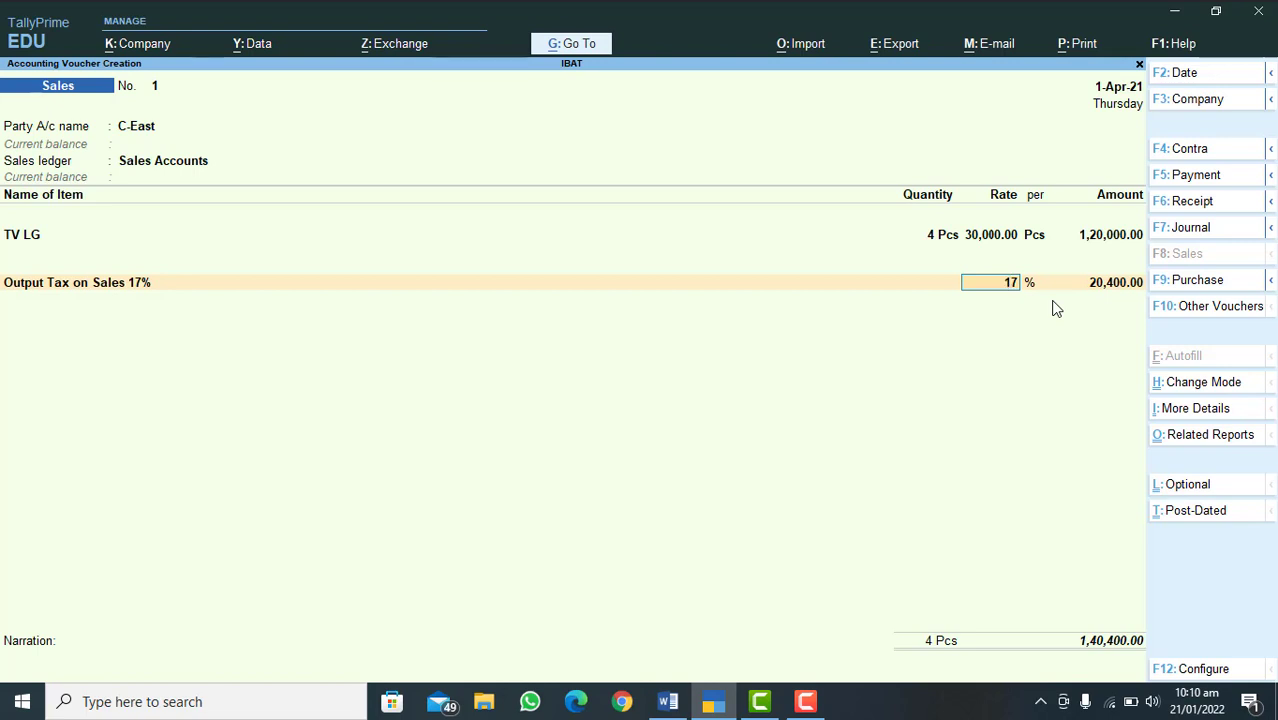
key("Return")
key("Return")
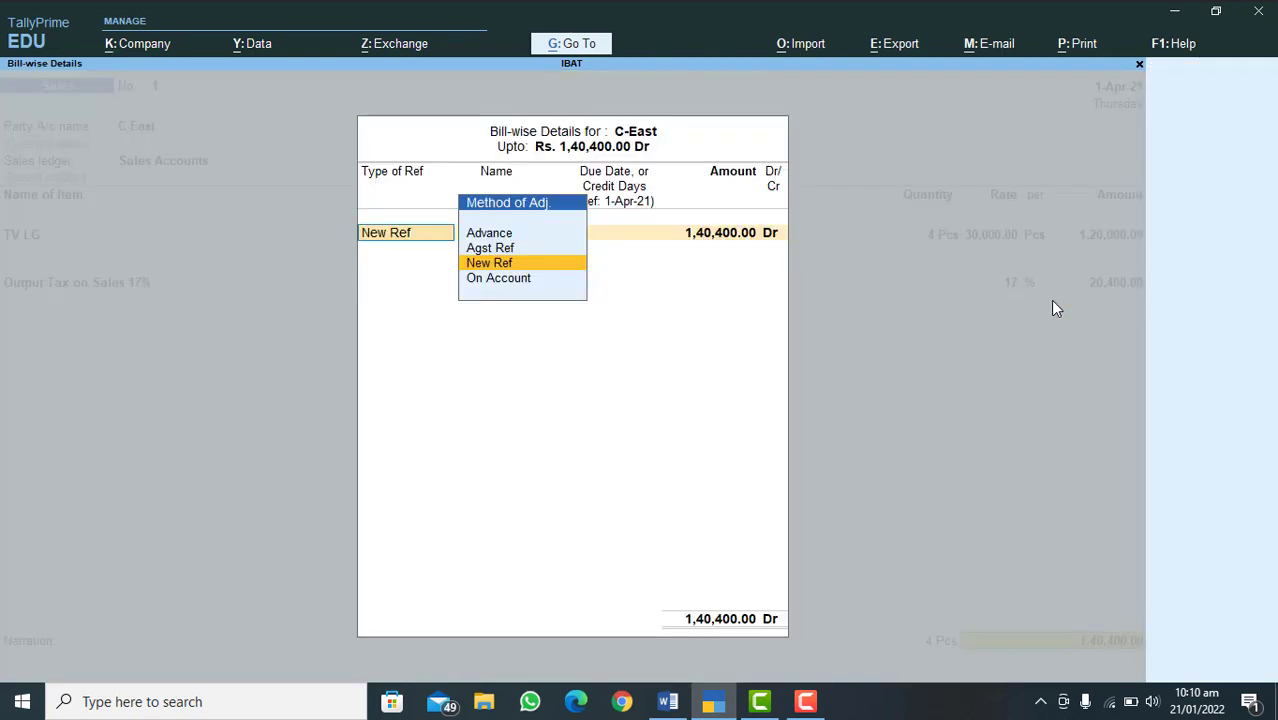
- Allocate the C-East bill as Agst Ref against pending bill 1, save the sales voucher and leave voucher creation
key("Up")
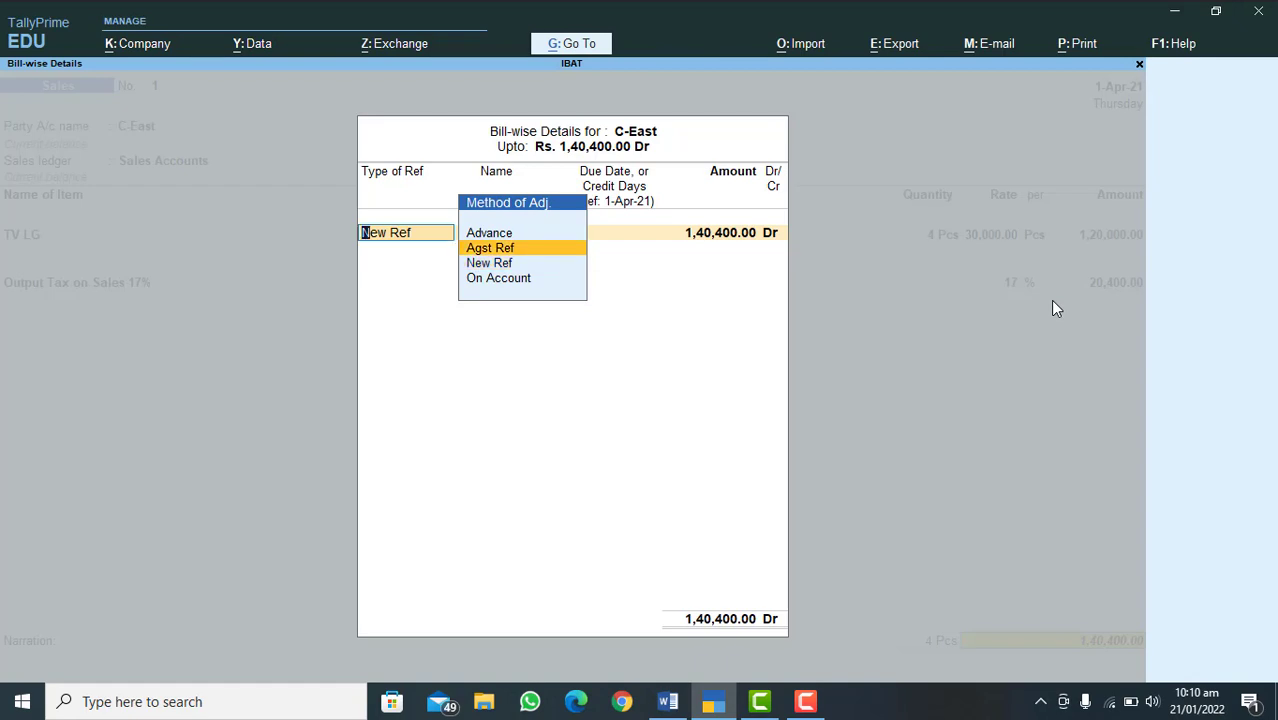
key("Return")
key("Return")
key("Return")
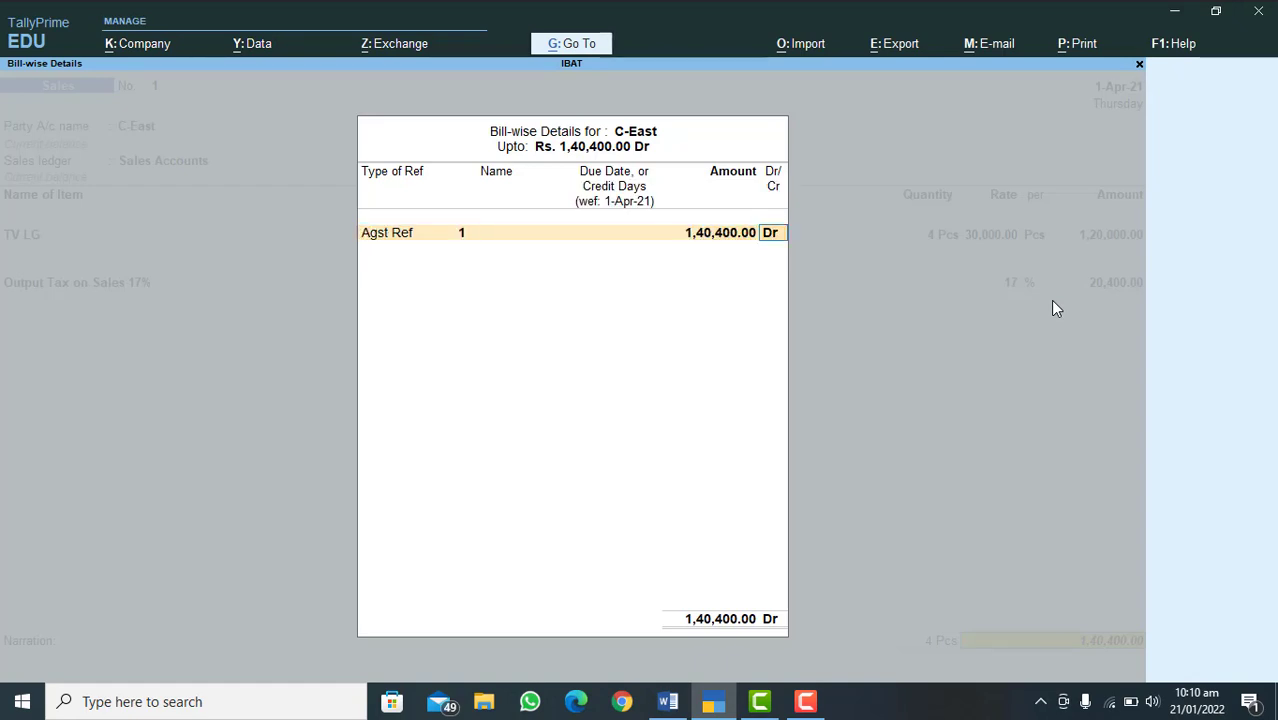
key("Return")
key("Return")
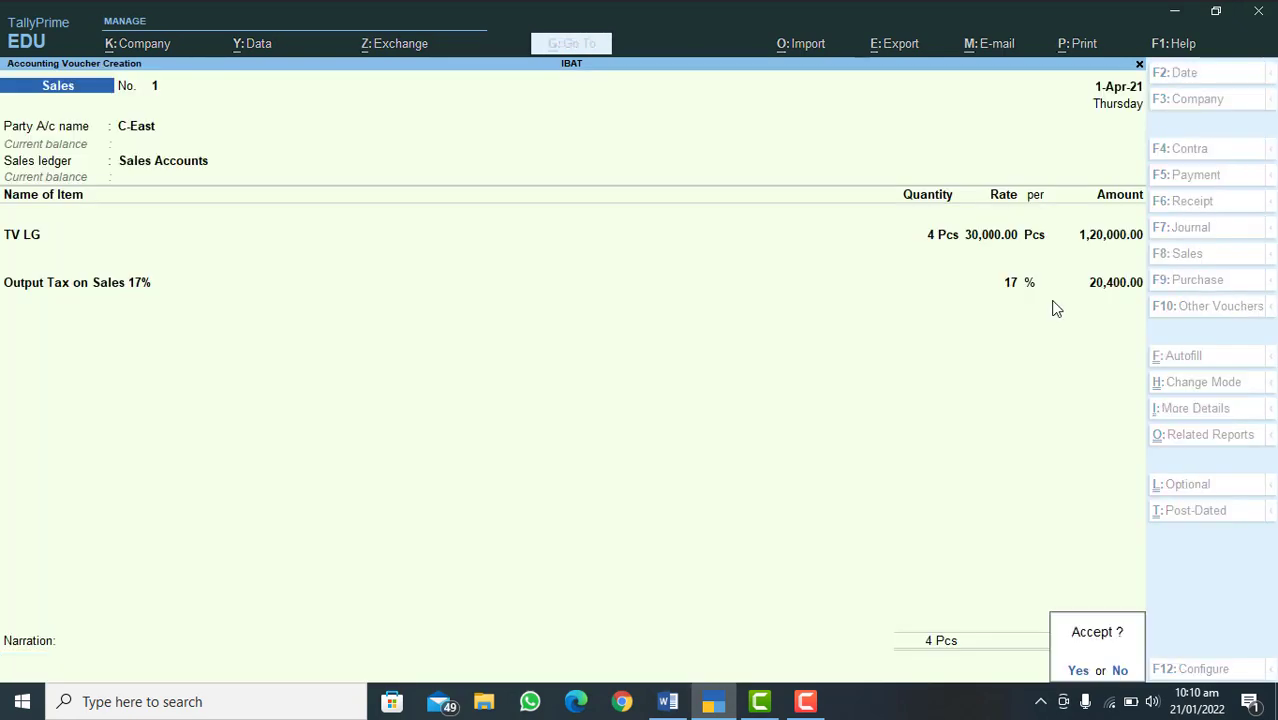
key("y")
key("Escape")
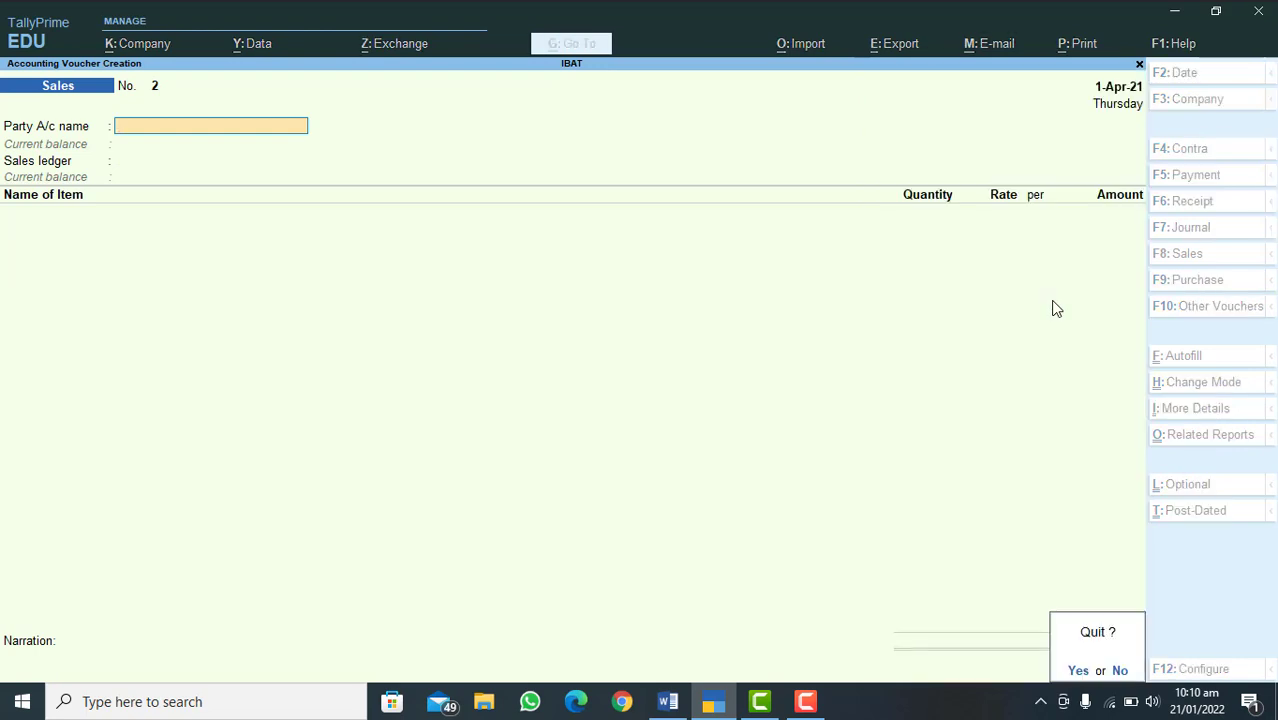
key("y")
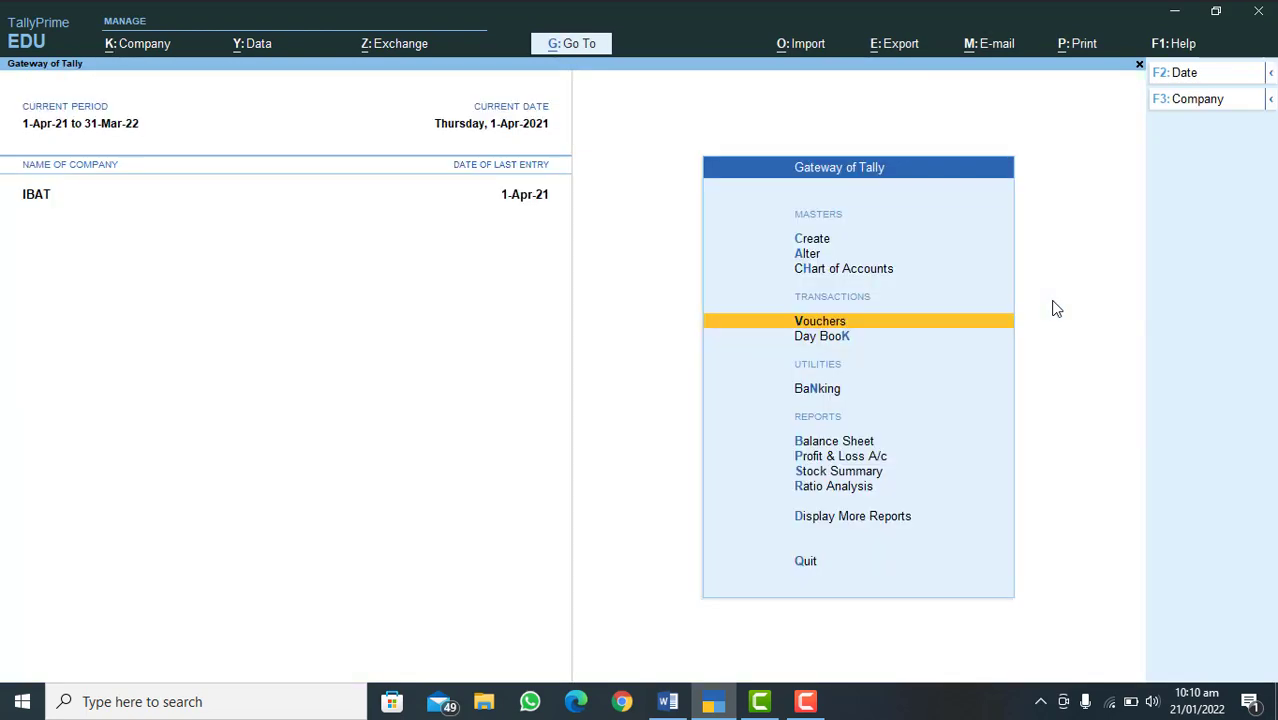
- Open the Group Summary report from the Account Books and bring up its group selection
key("d")
key("Down")
key("Down")
key("Down")
key("Down")
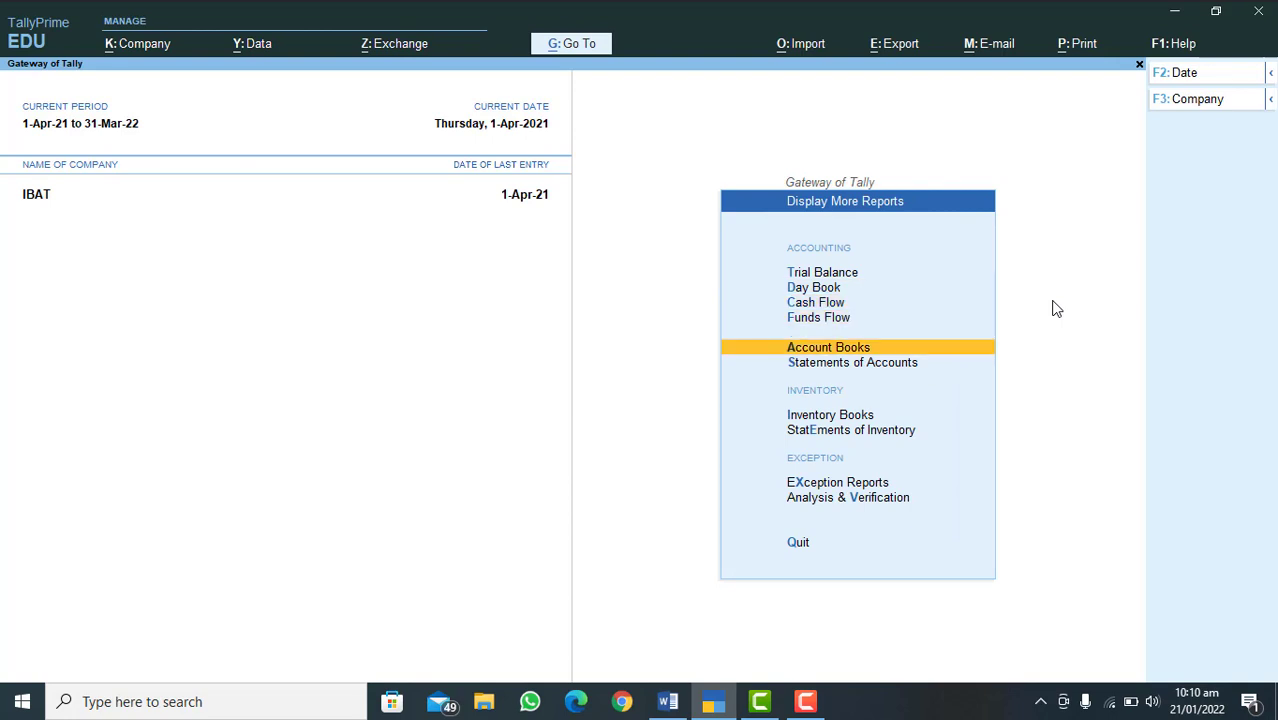
key("Return")
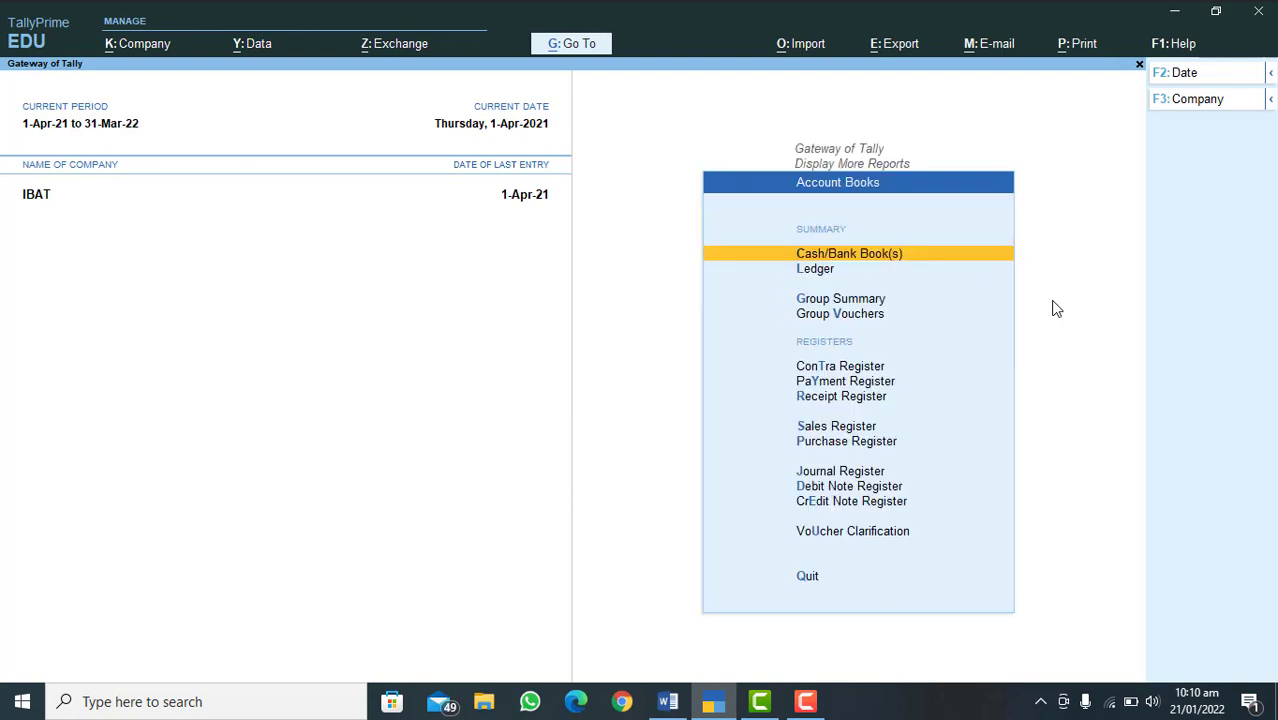
key("Down")
key("Down")
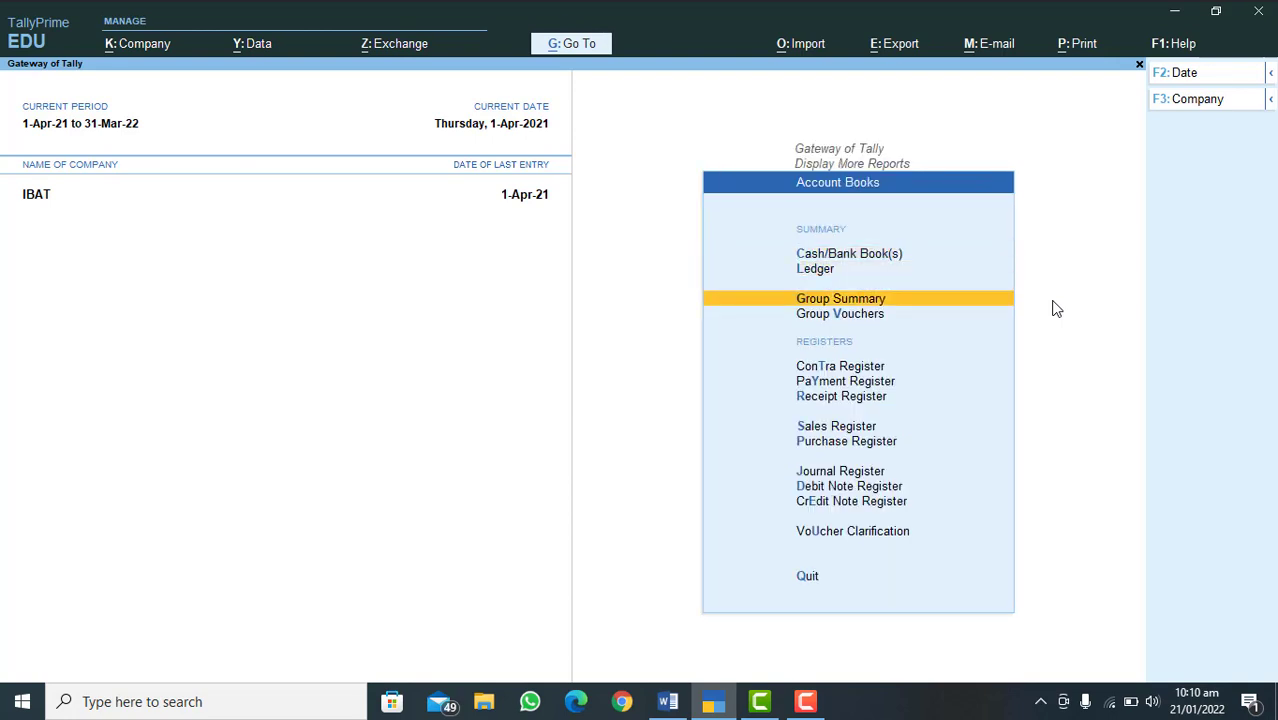
key("Return")
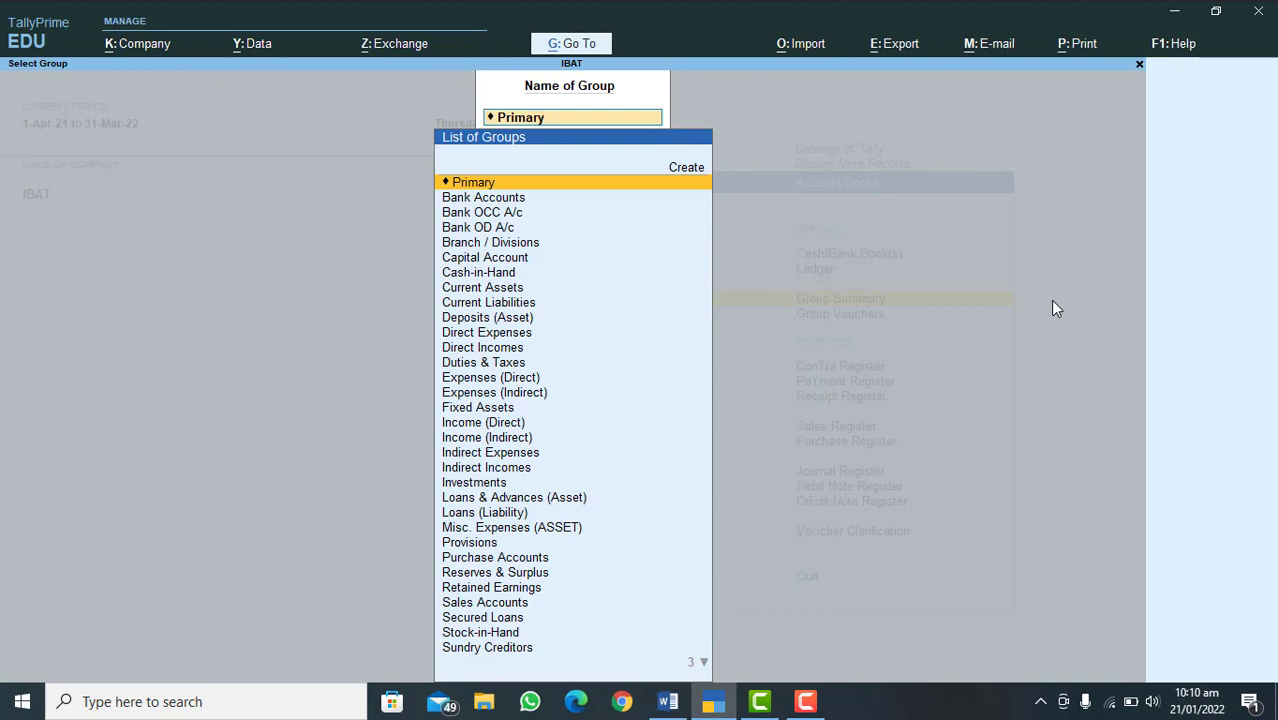
- Display the group summary for the Duties & Taxes group
type("D")
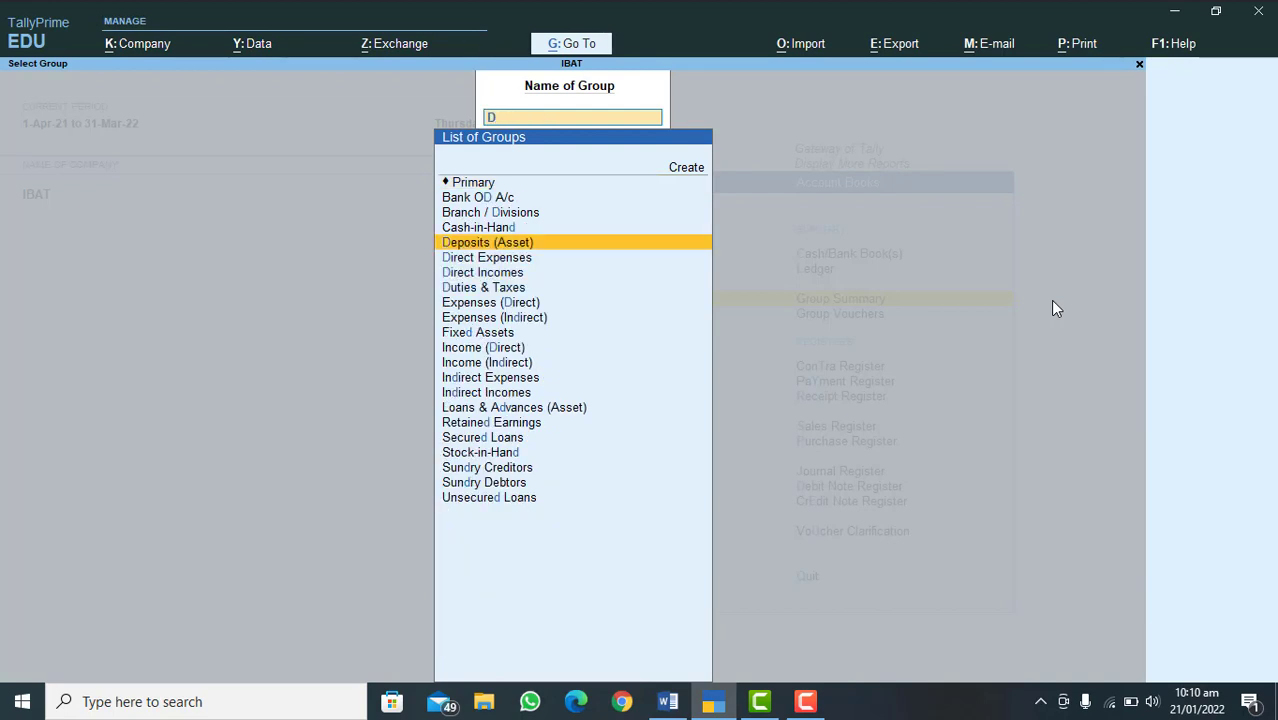
key("Down")
key("Down")
key("Down")
key("Return")
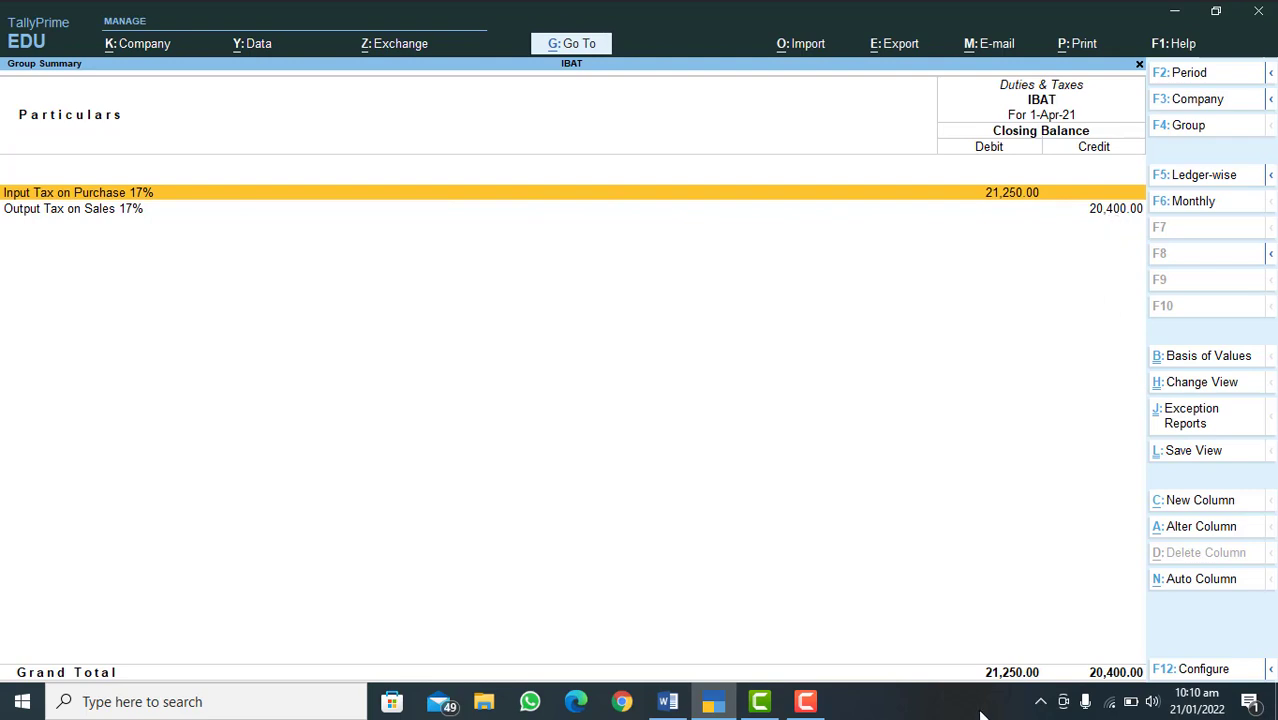
- Configure the group summary to show transactions as nett transactions only, without the closing balance, keeping the other options
left_click(1198, 672)
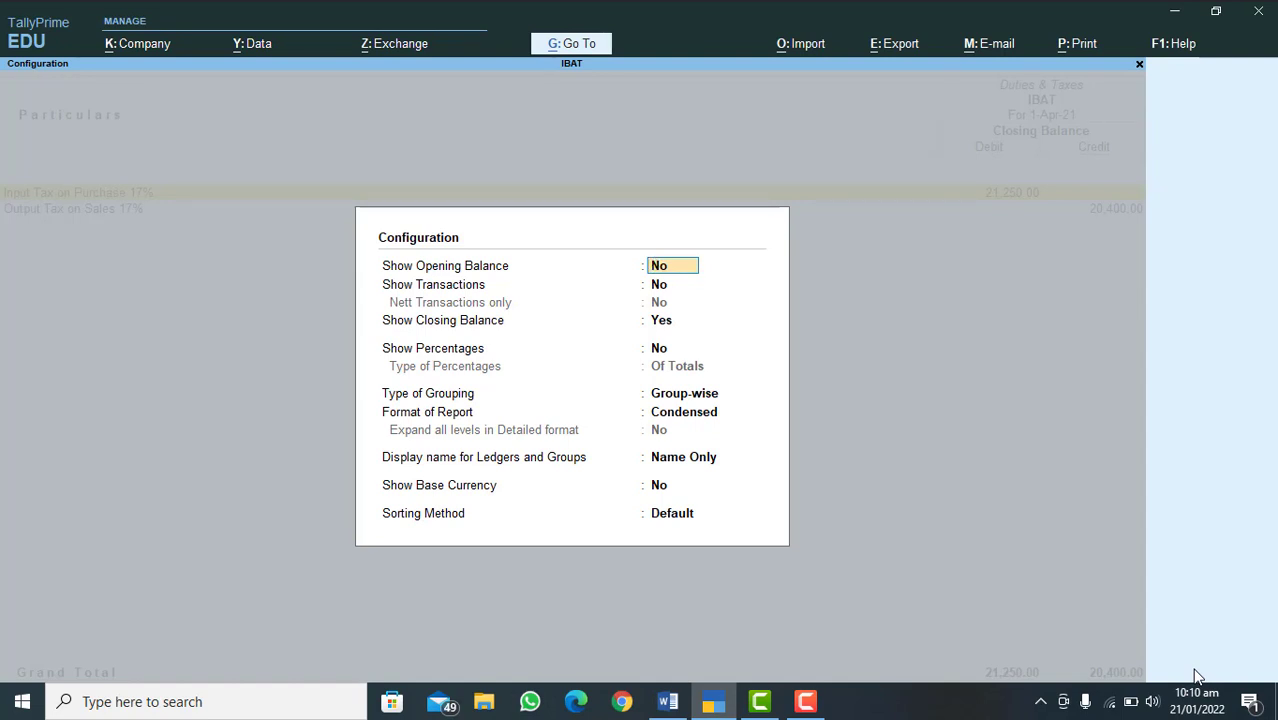
key("Return")
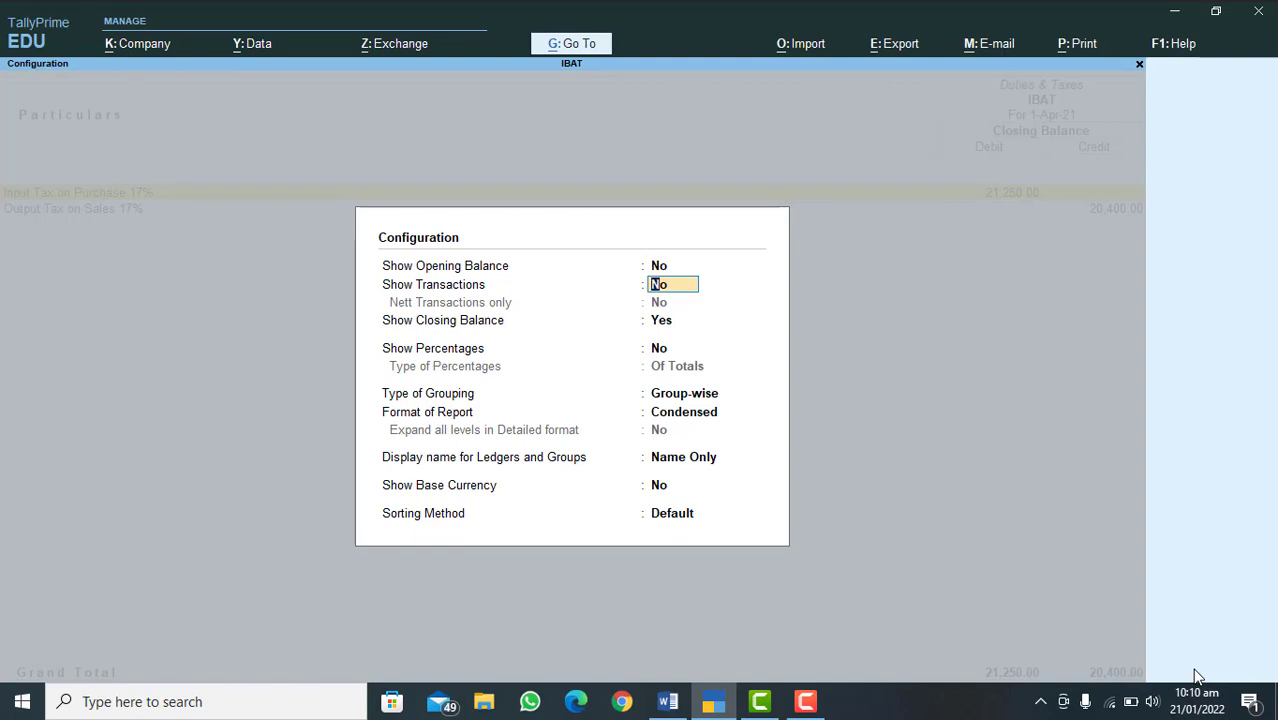
type("y")
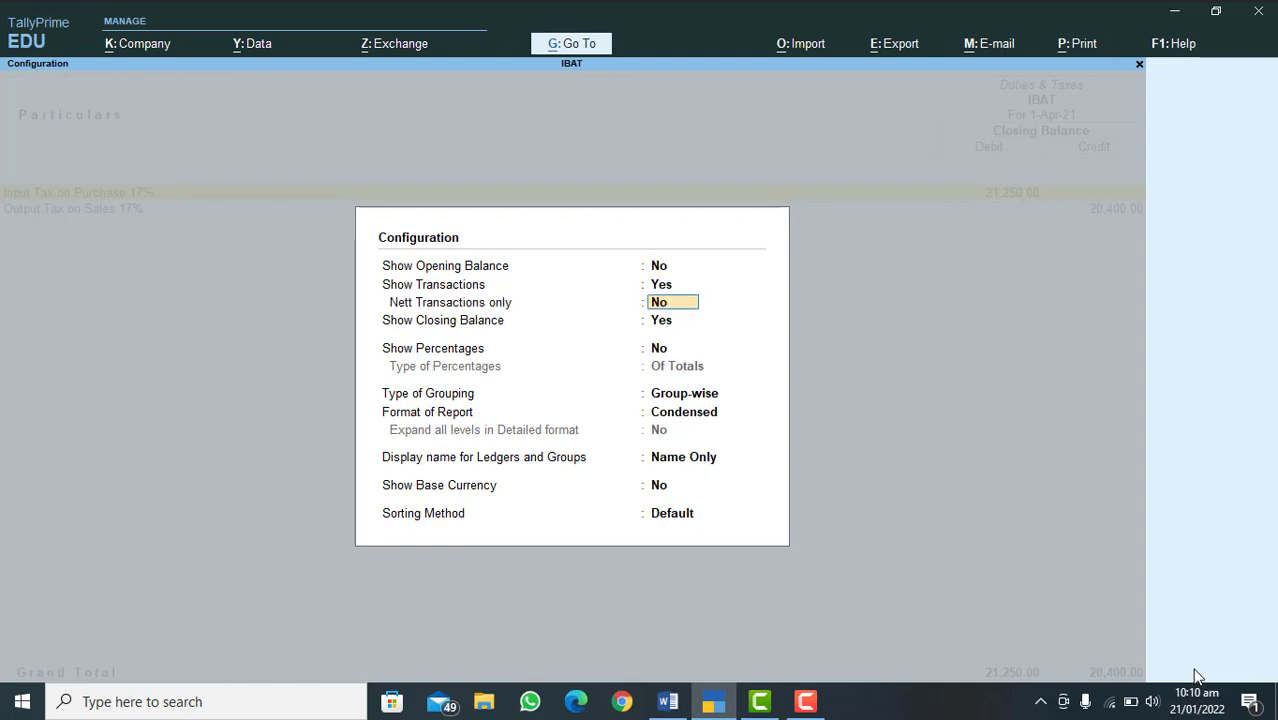
type("y")
key("Return")
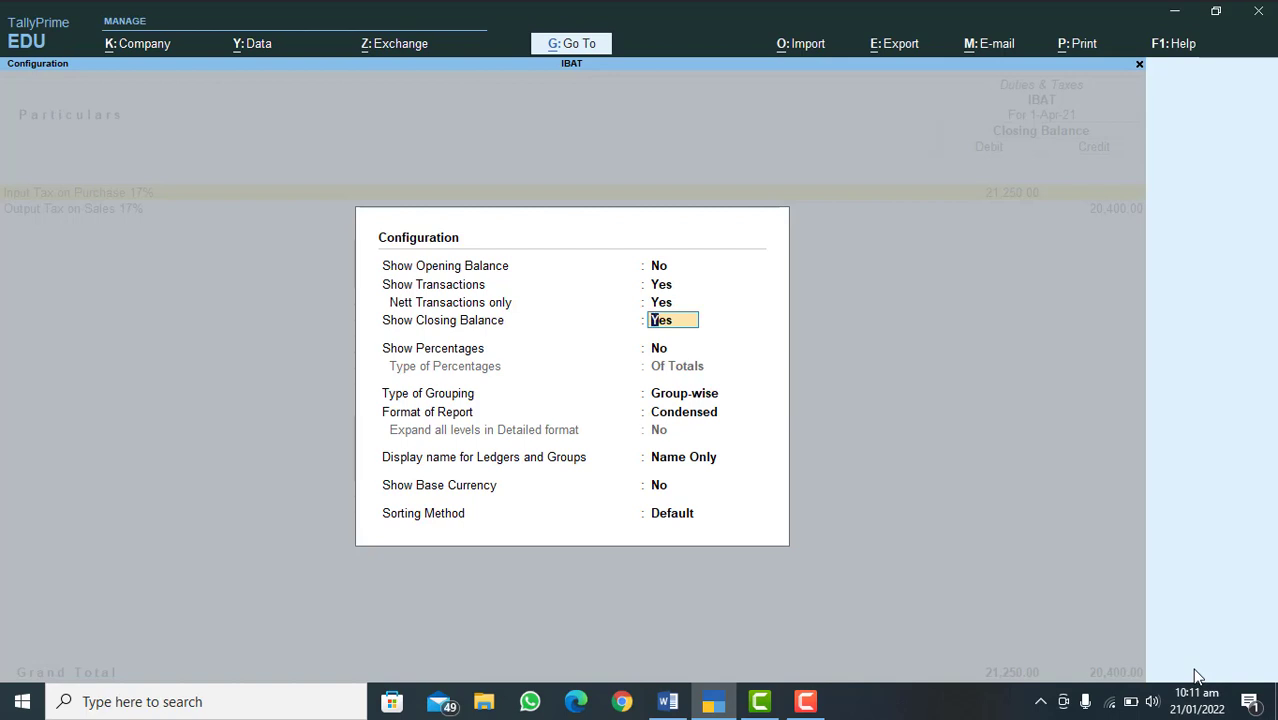
type("n")
key("Return")
key("Return")
key("Return")
key("Return")
key("Return")
key("Return")
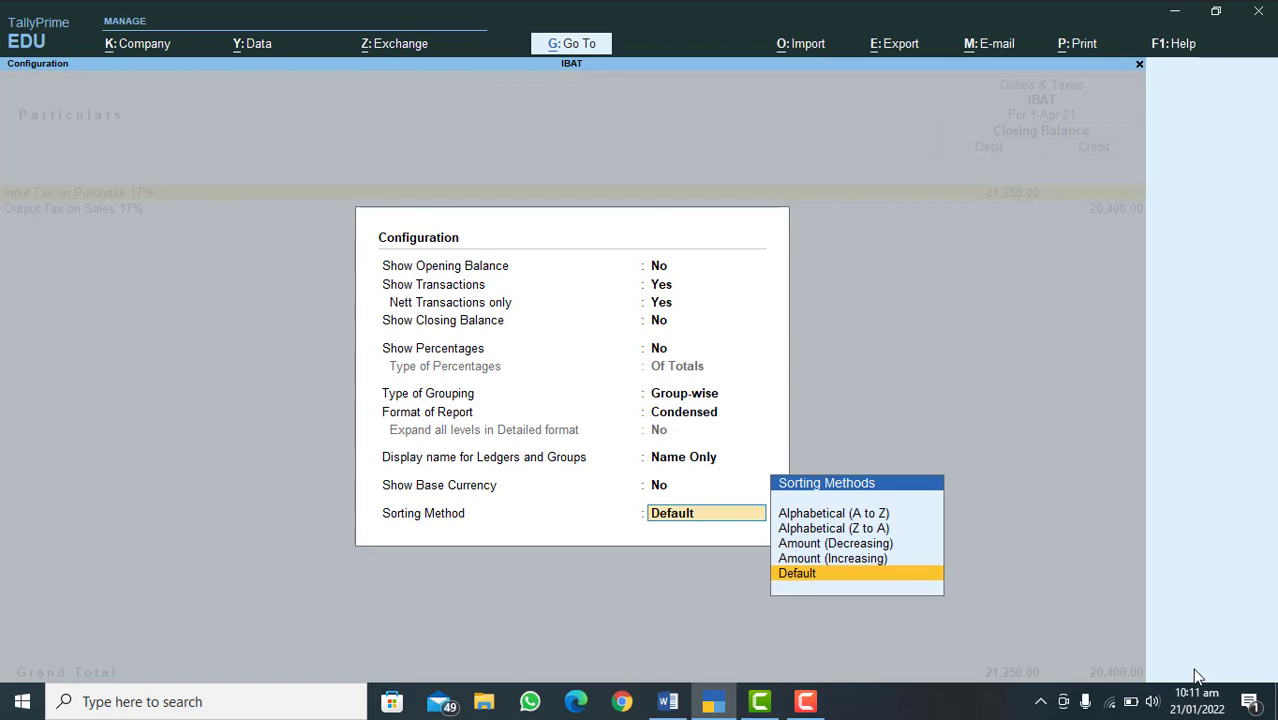
key("Return")
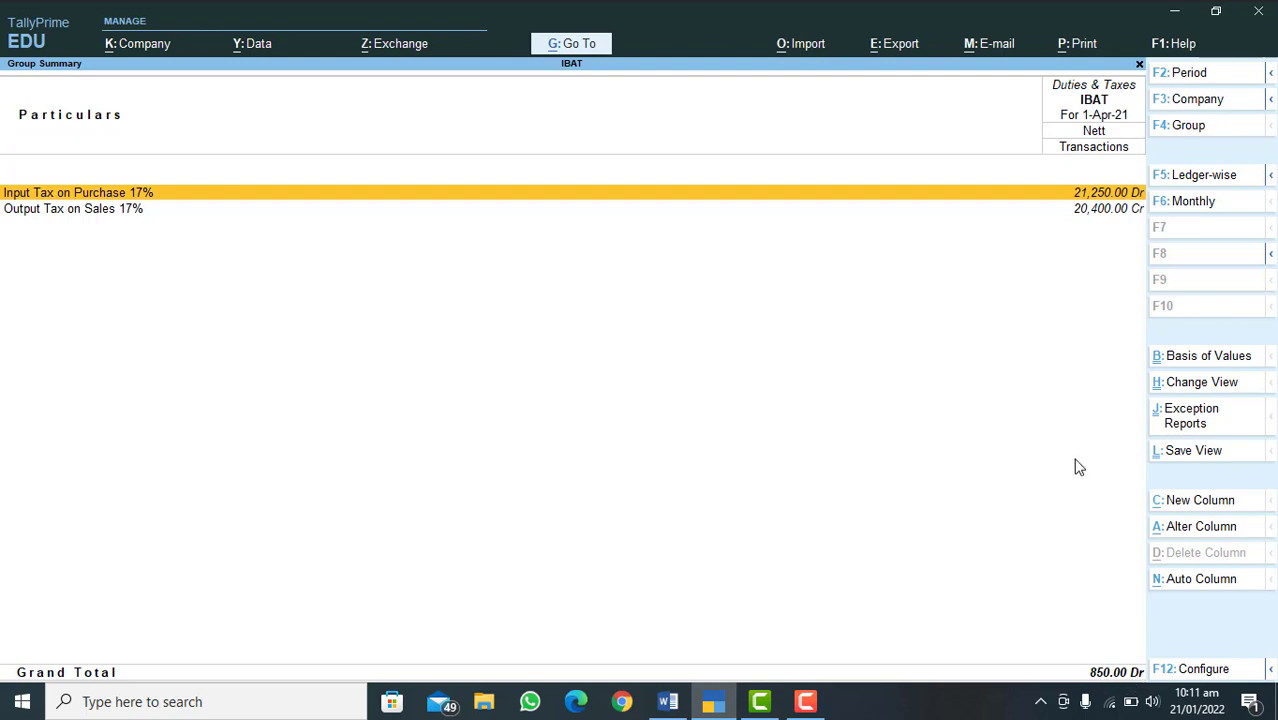
- Drill down from Output Tax on Sales 17% through April to the C-East sales voucher for alteration
key("Down")
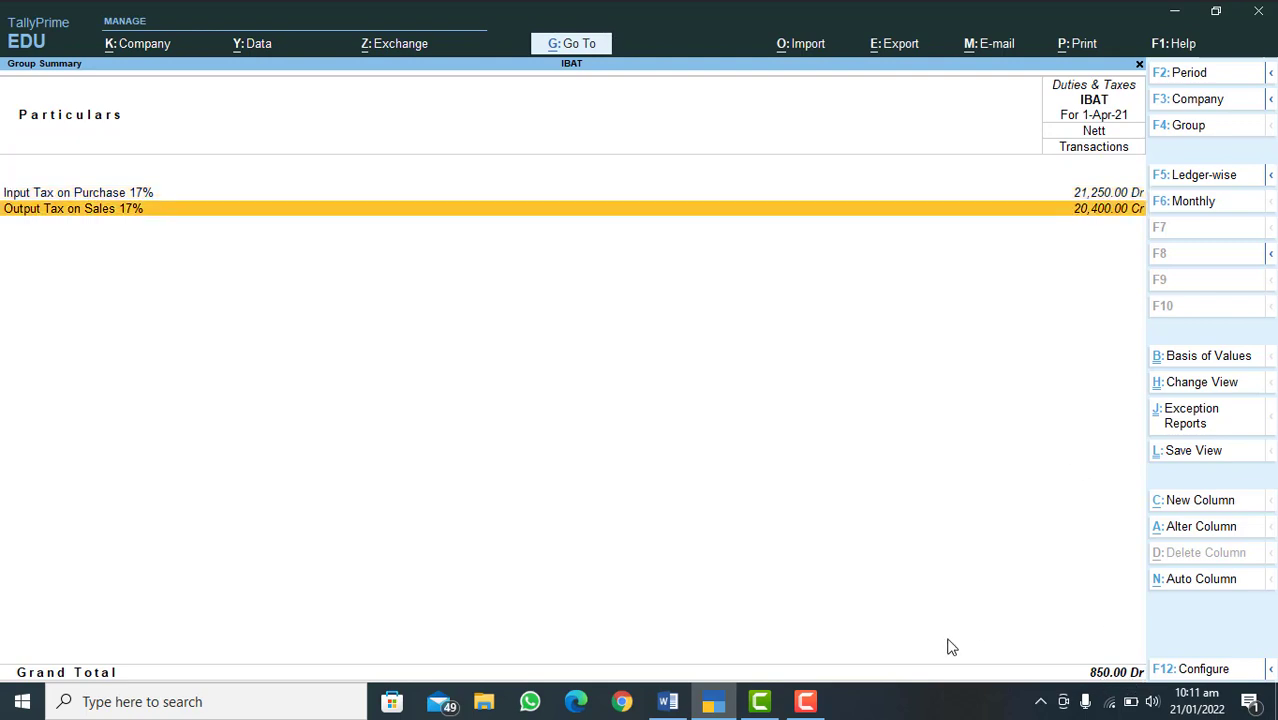
key("Return")
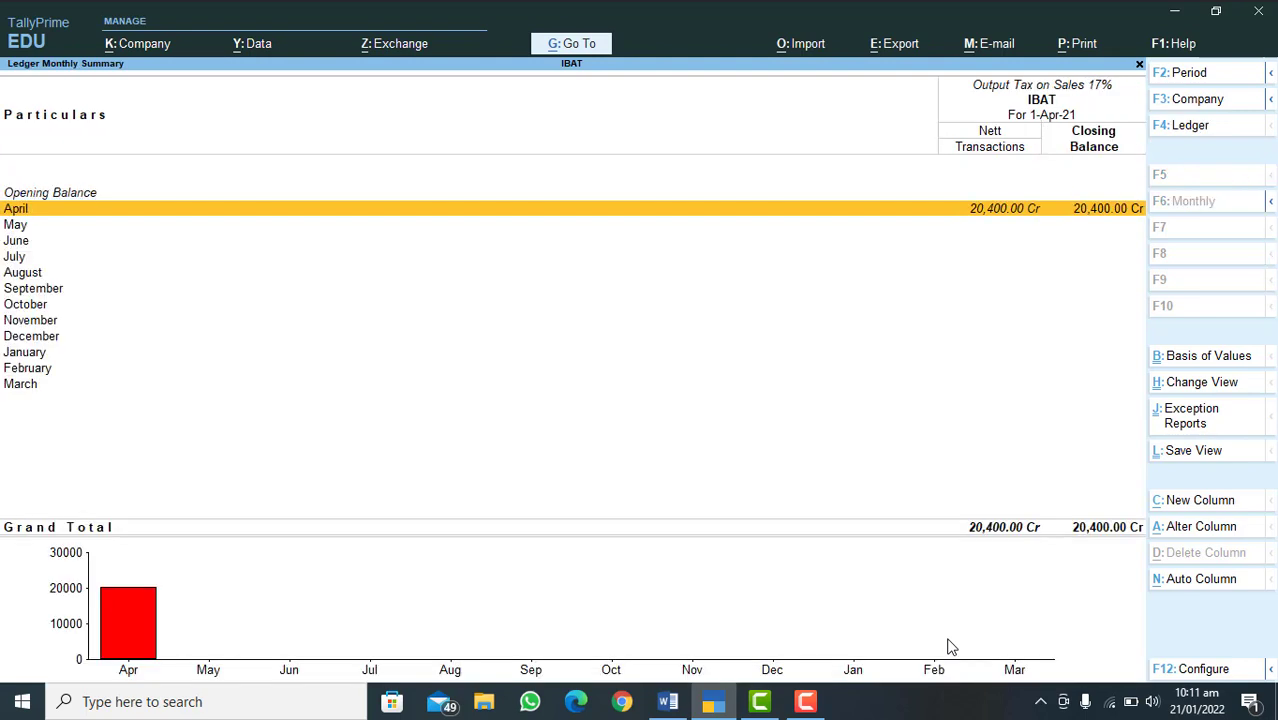
key("Return")
key("Return")
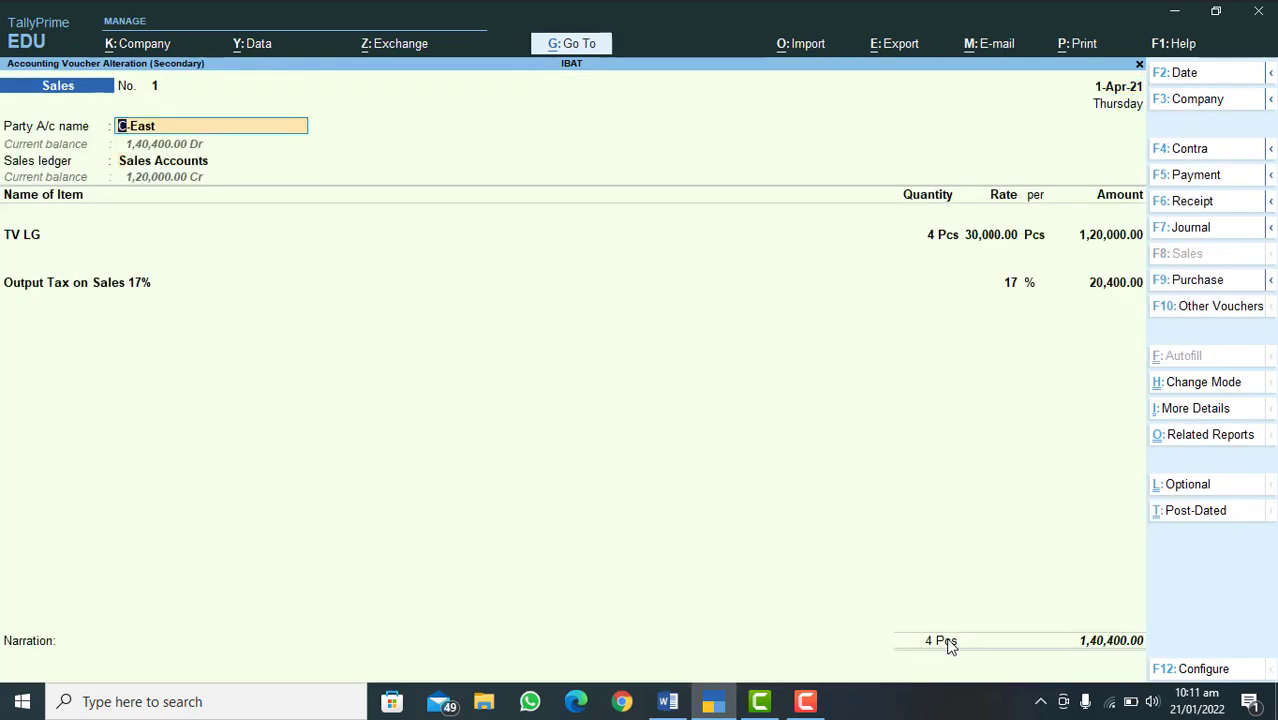
- Set the TV LG quantity to 5 Pcs, keep the rate and 17% output tax, and proceed to the bill-wise details
key("Return")
key("Return")
key("Return")
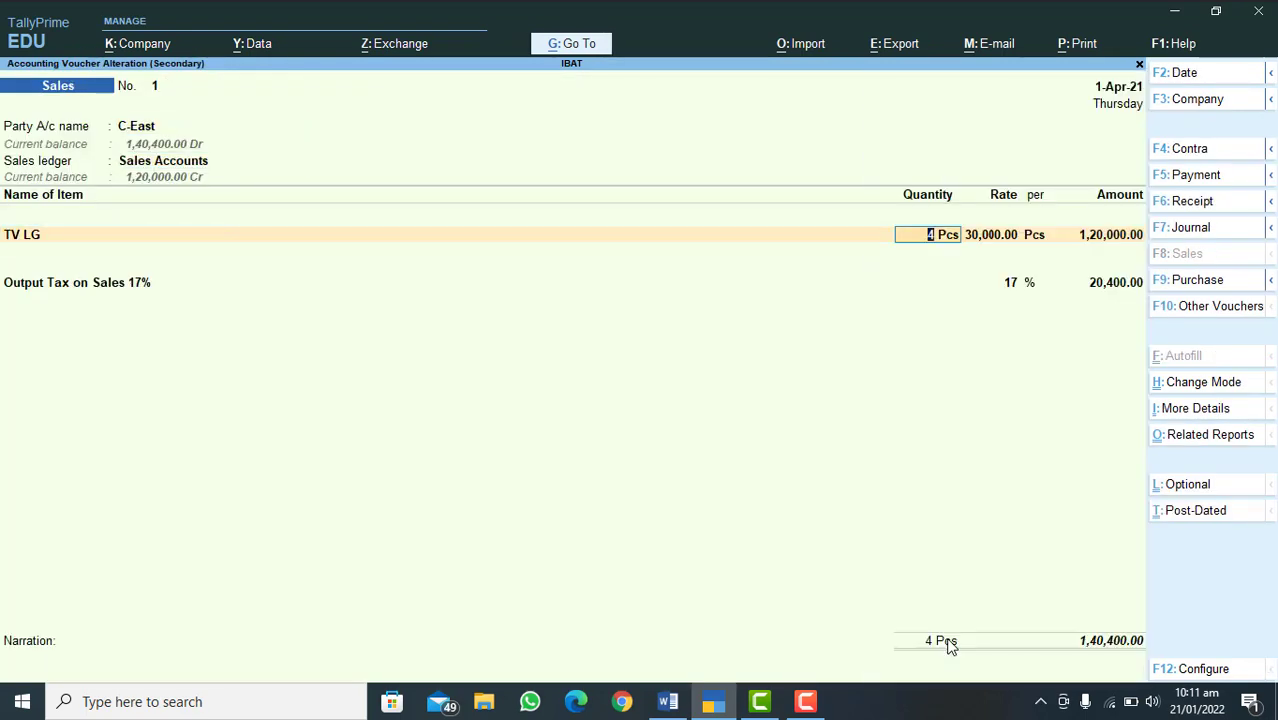
type("5")
key("Return")
key("Return")
key("Return")
key("Return")
key("Return")
key("Return")
key("Return")
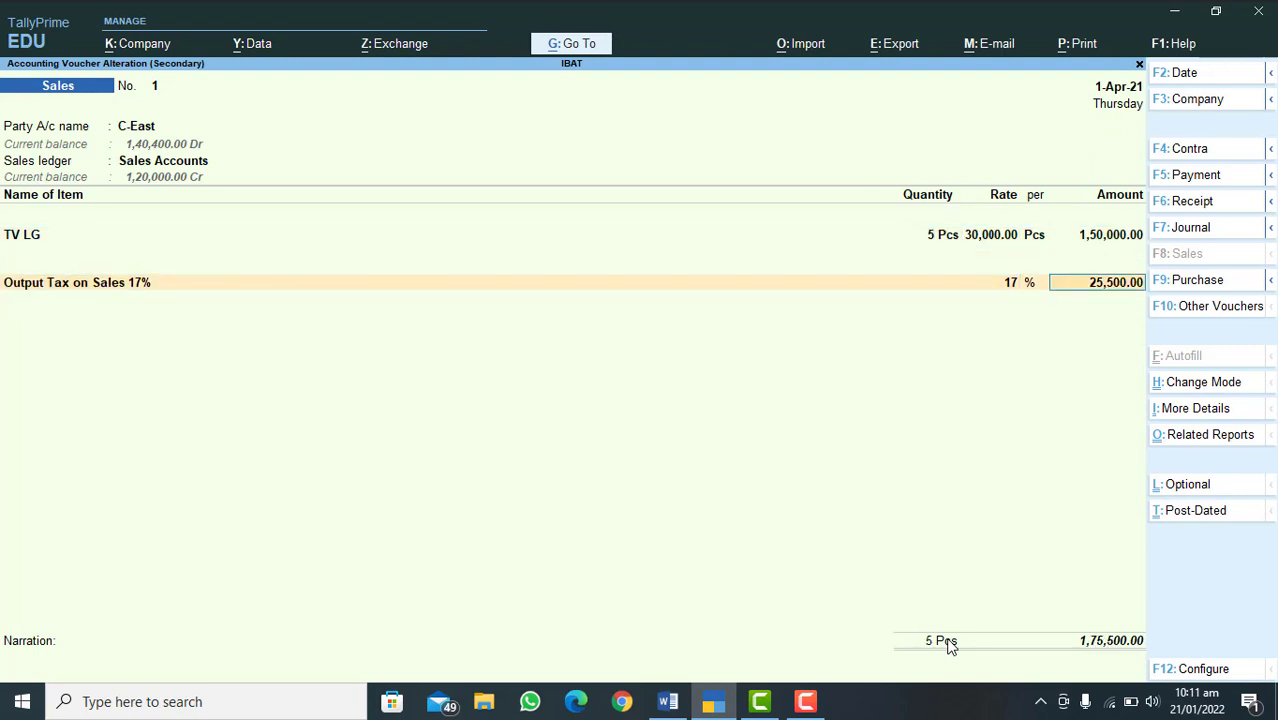
key("Return")
key("Return")
key("Return")
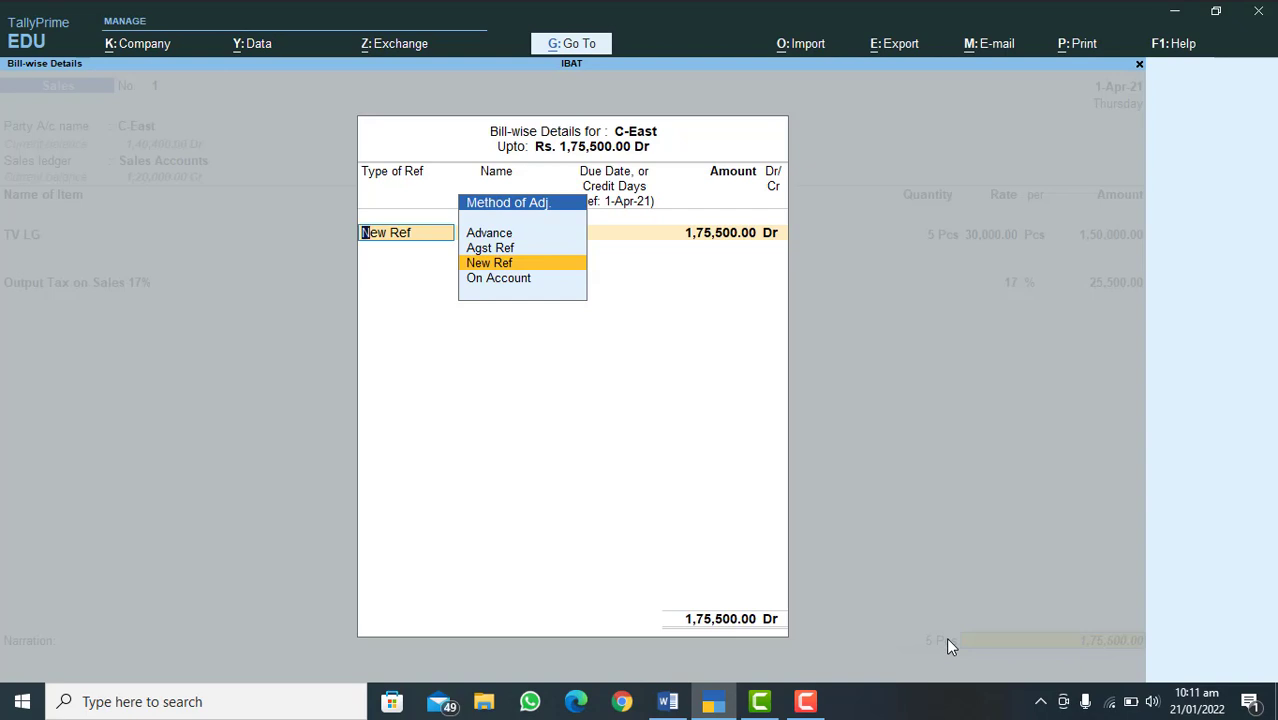
- Allocate the altered C-East bill as Agst Ref against bill 1 and save the altered sales voucher
key("Up")
key("Return")
key("Return")
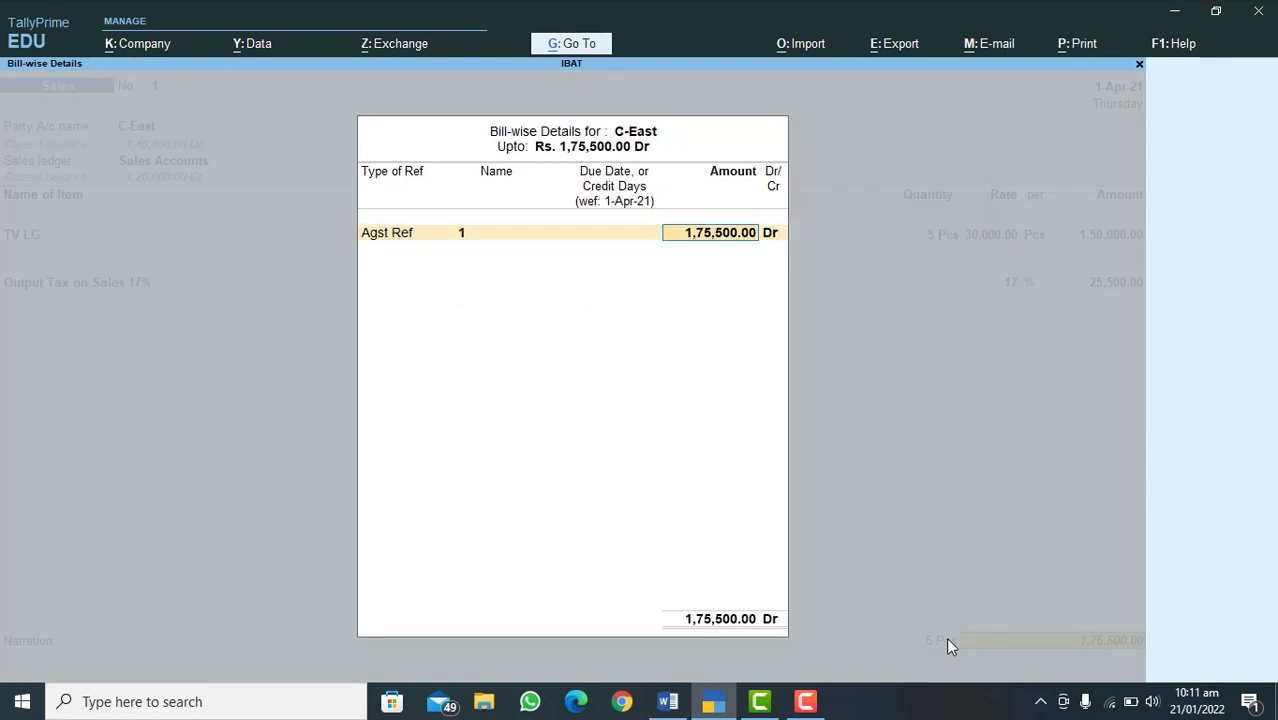
key("Return")
key("Return")
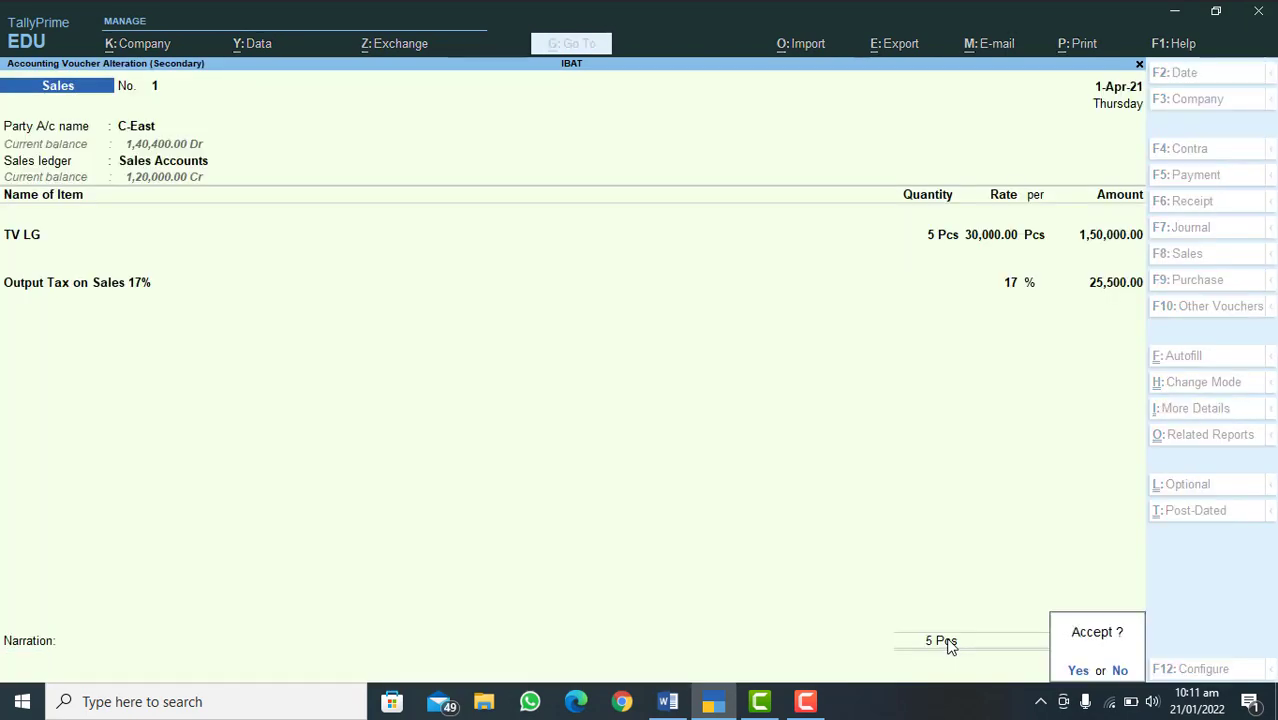
key("Return")
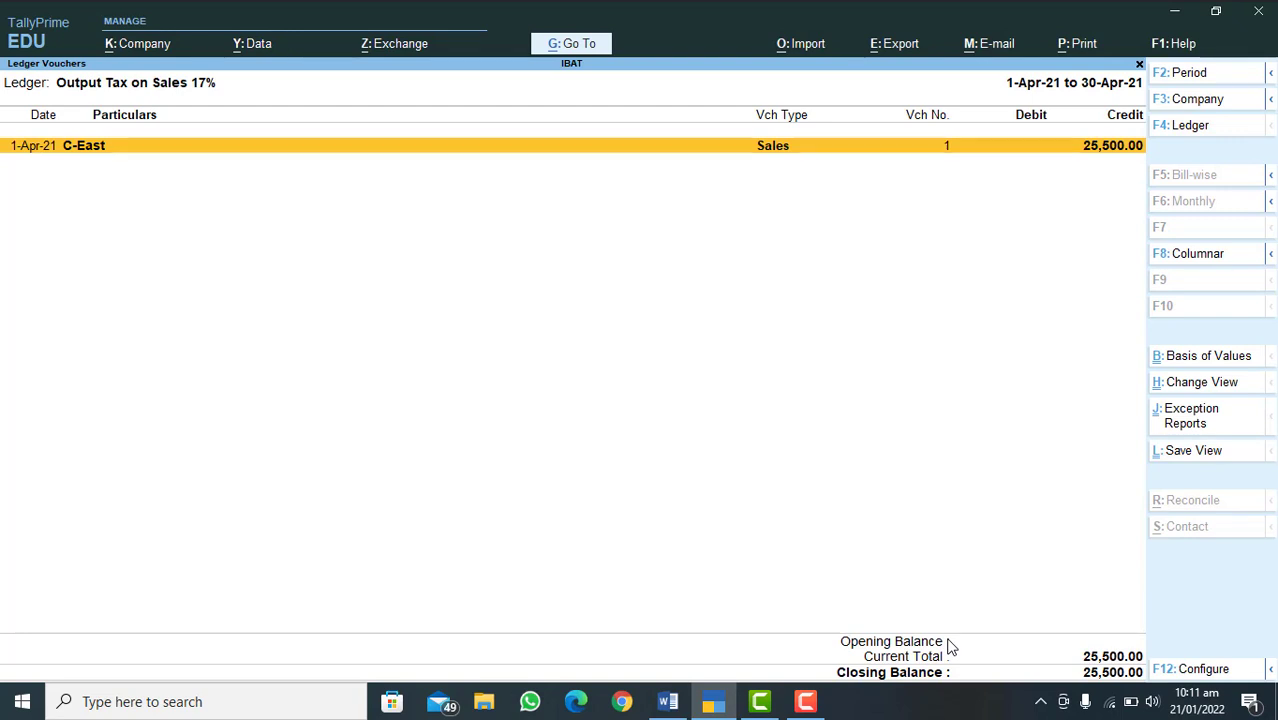
- Return to the Duties & Taxes group summary, check the nett difference between input and output tax, and close the report
key("Escape")
key("Escape")
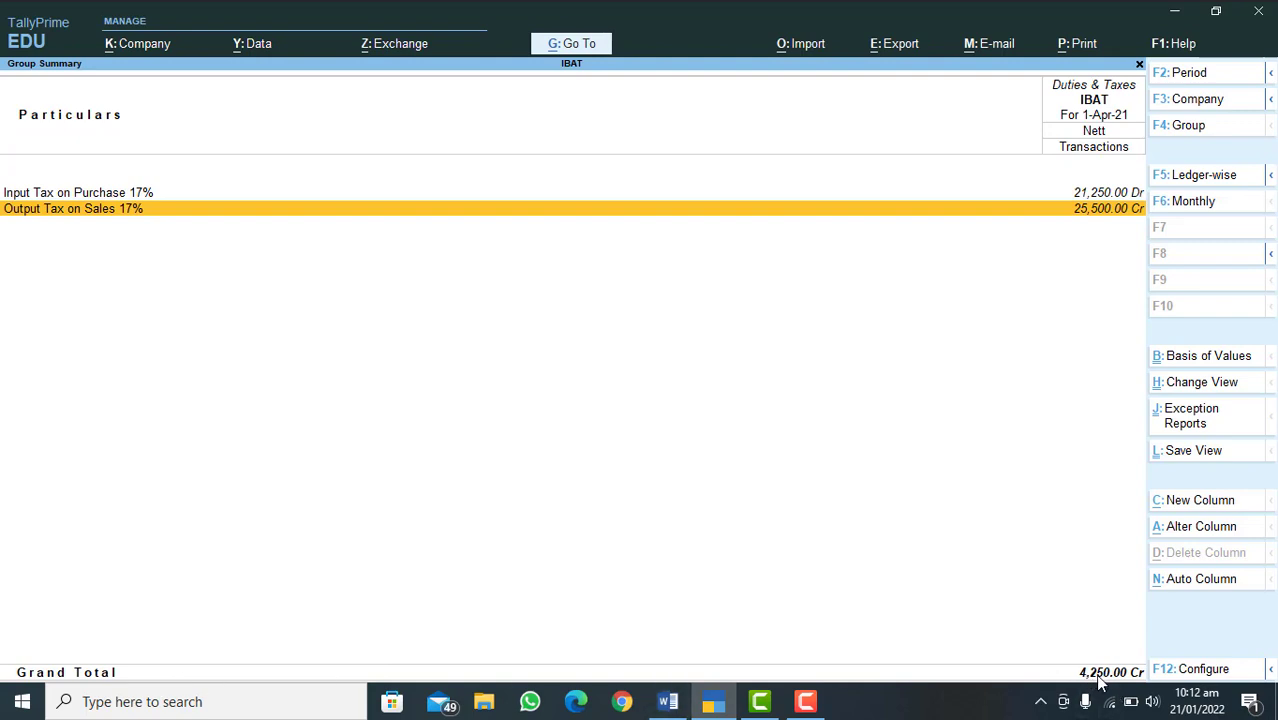
key("Escape")
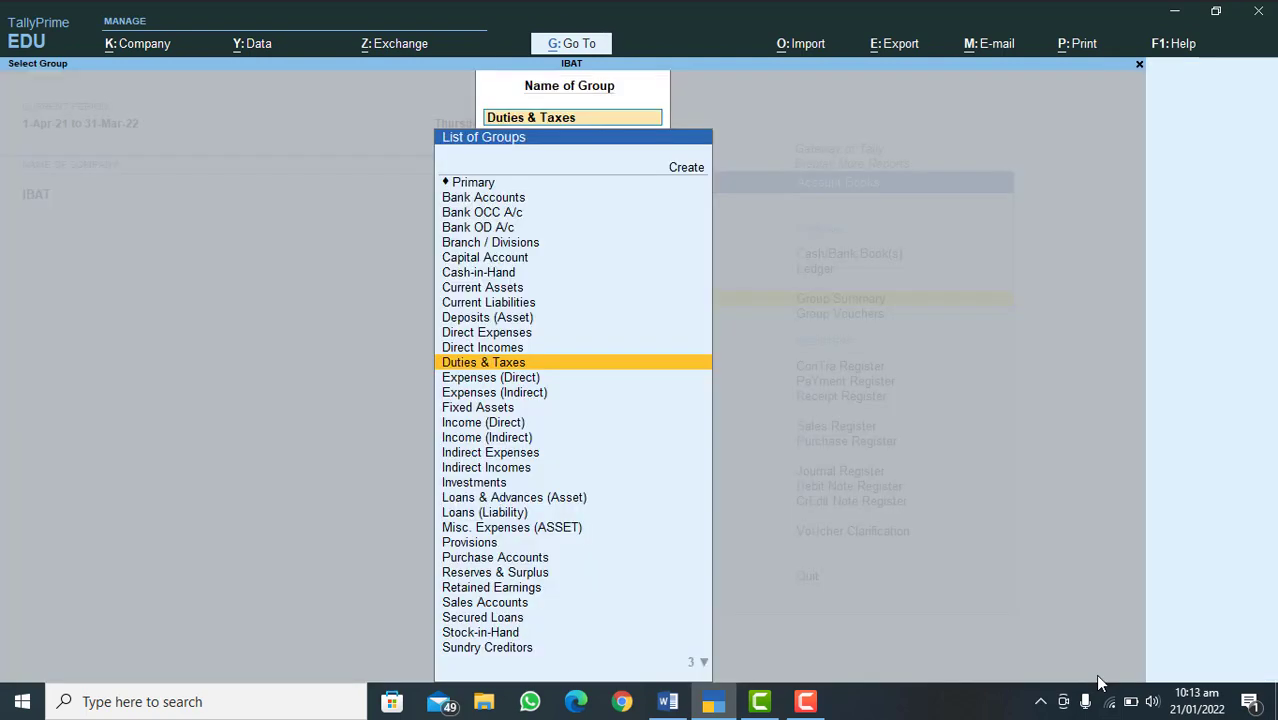